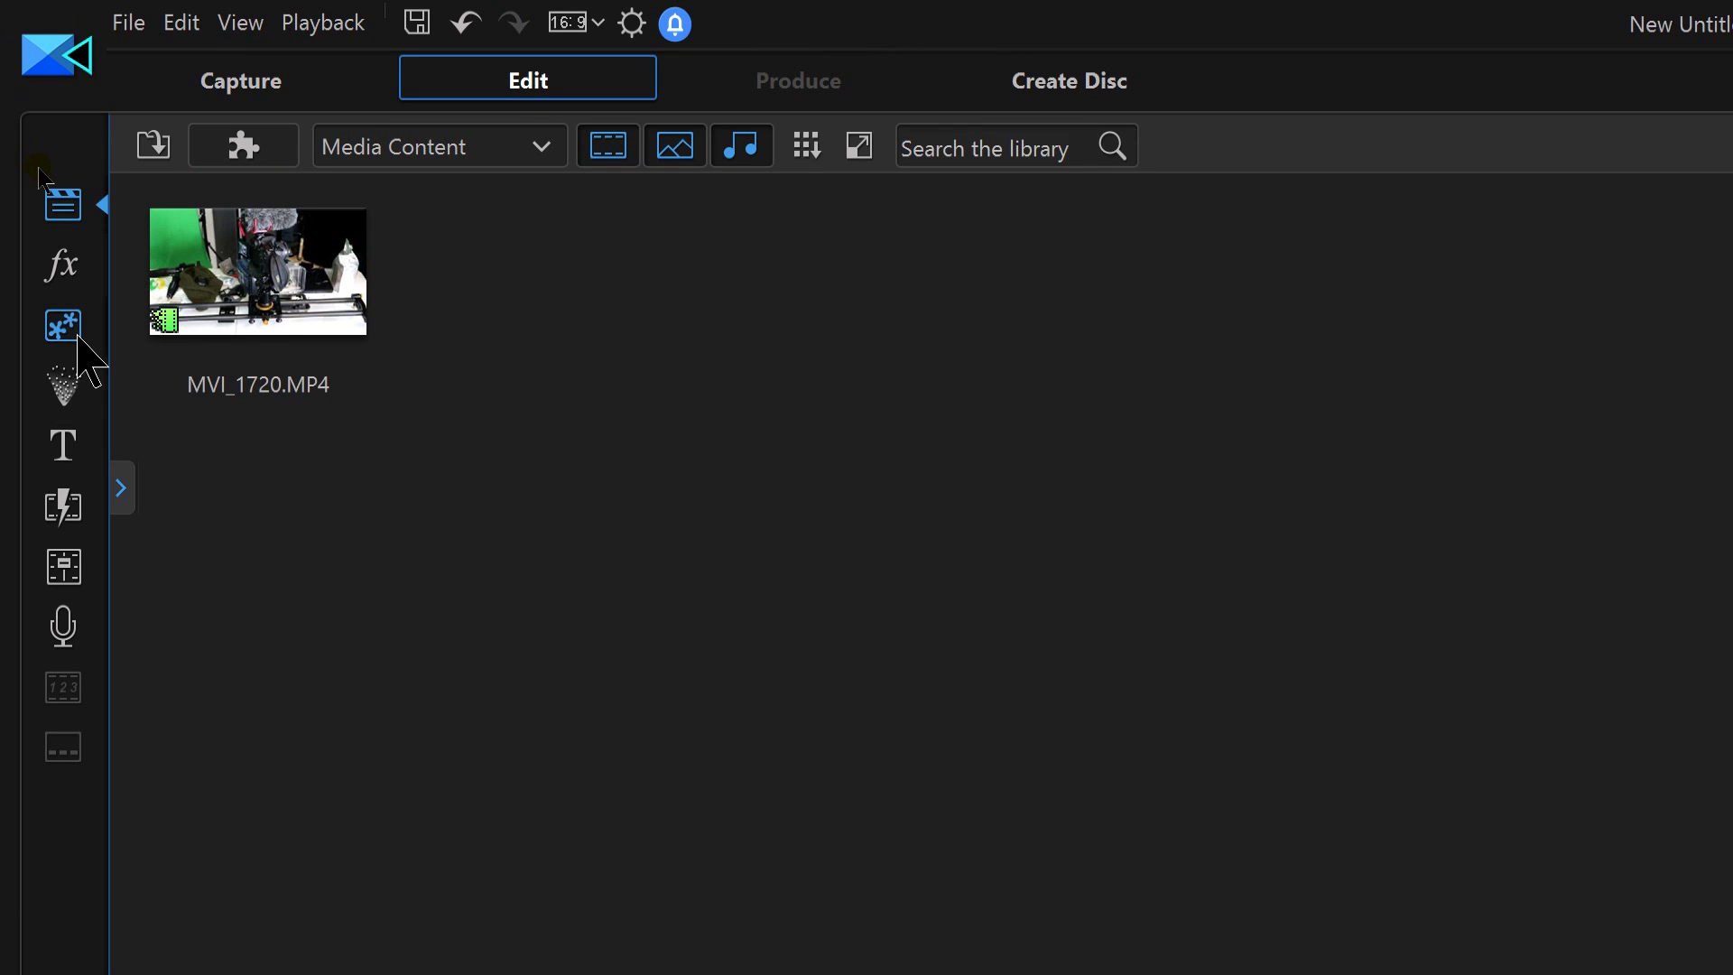
- Expand the library side panel and switch to the Color Boards category of RGB swatches
click(441, 147)
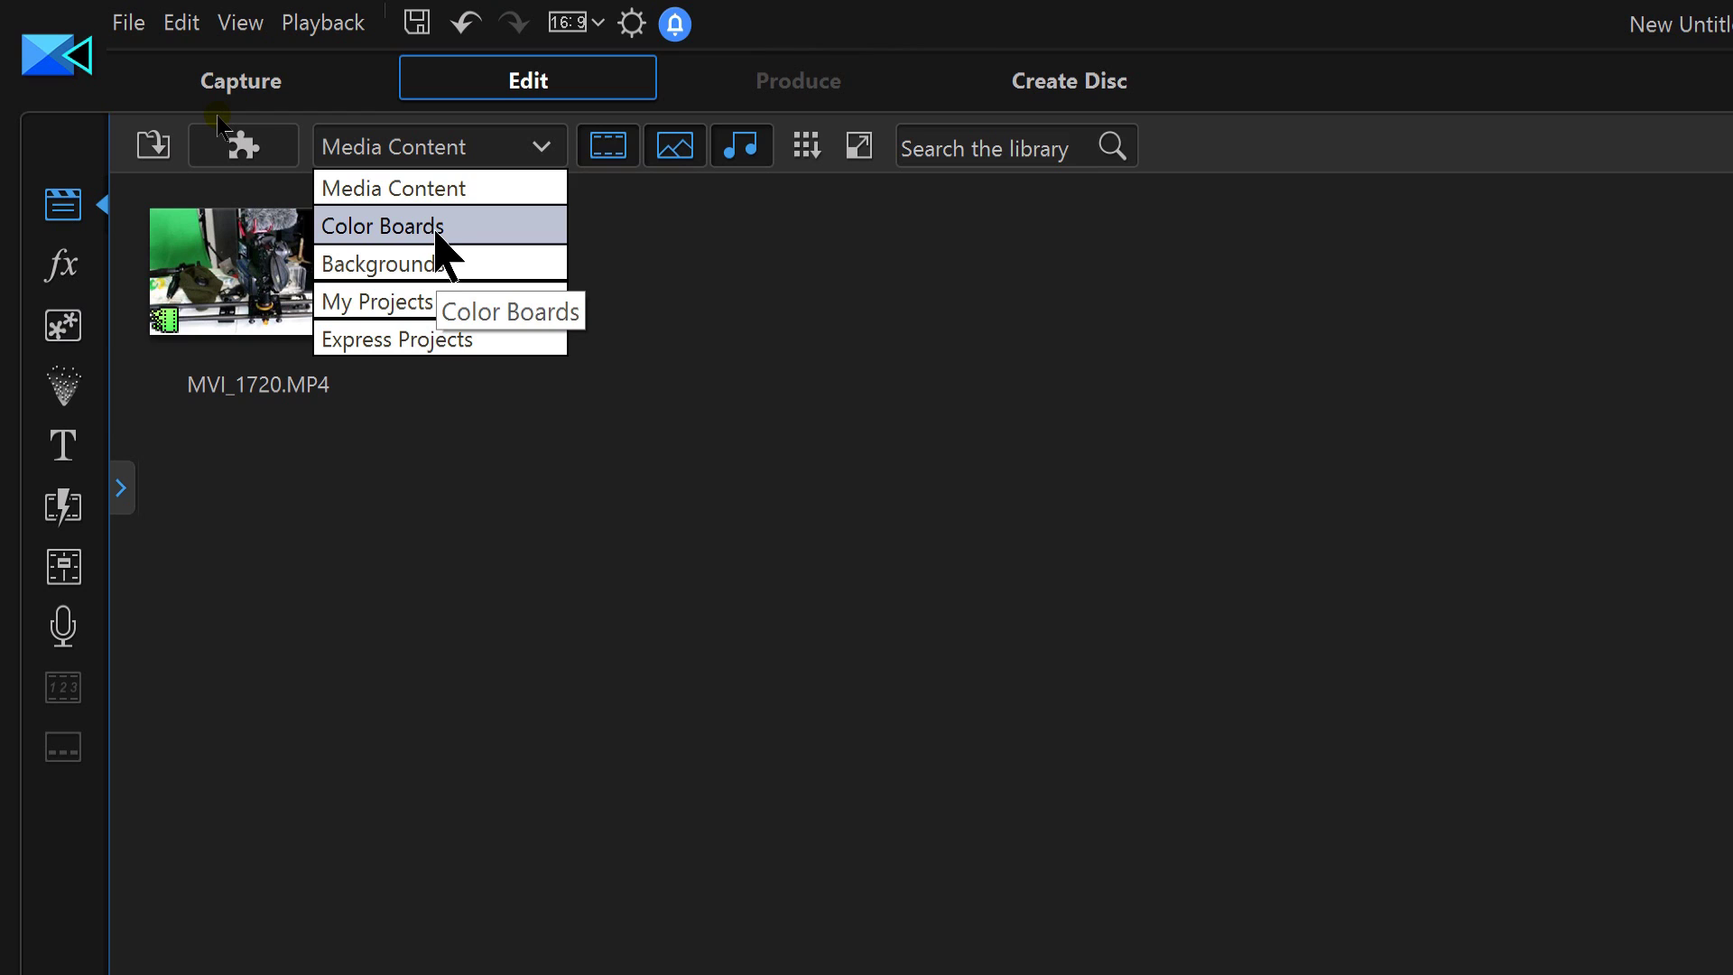
click(542, 723)
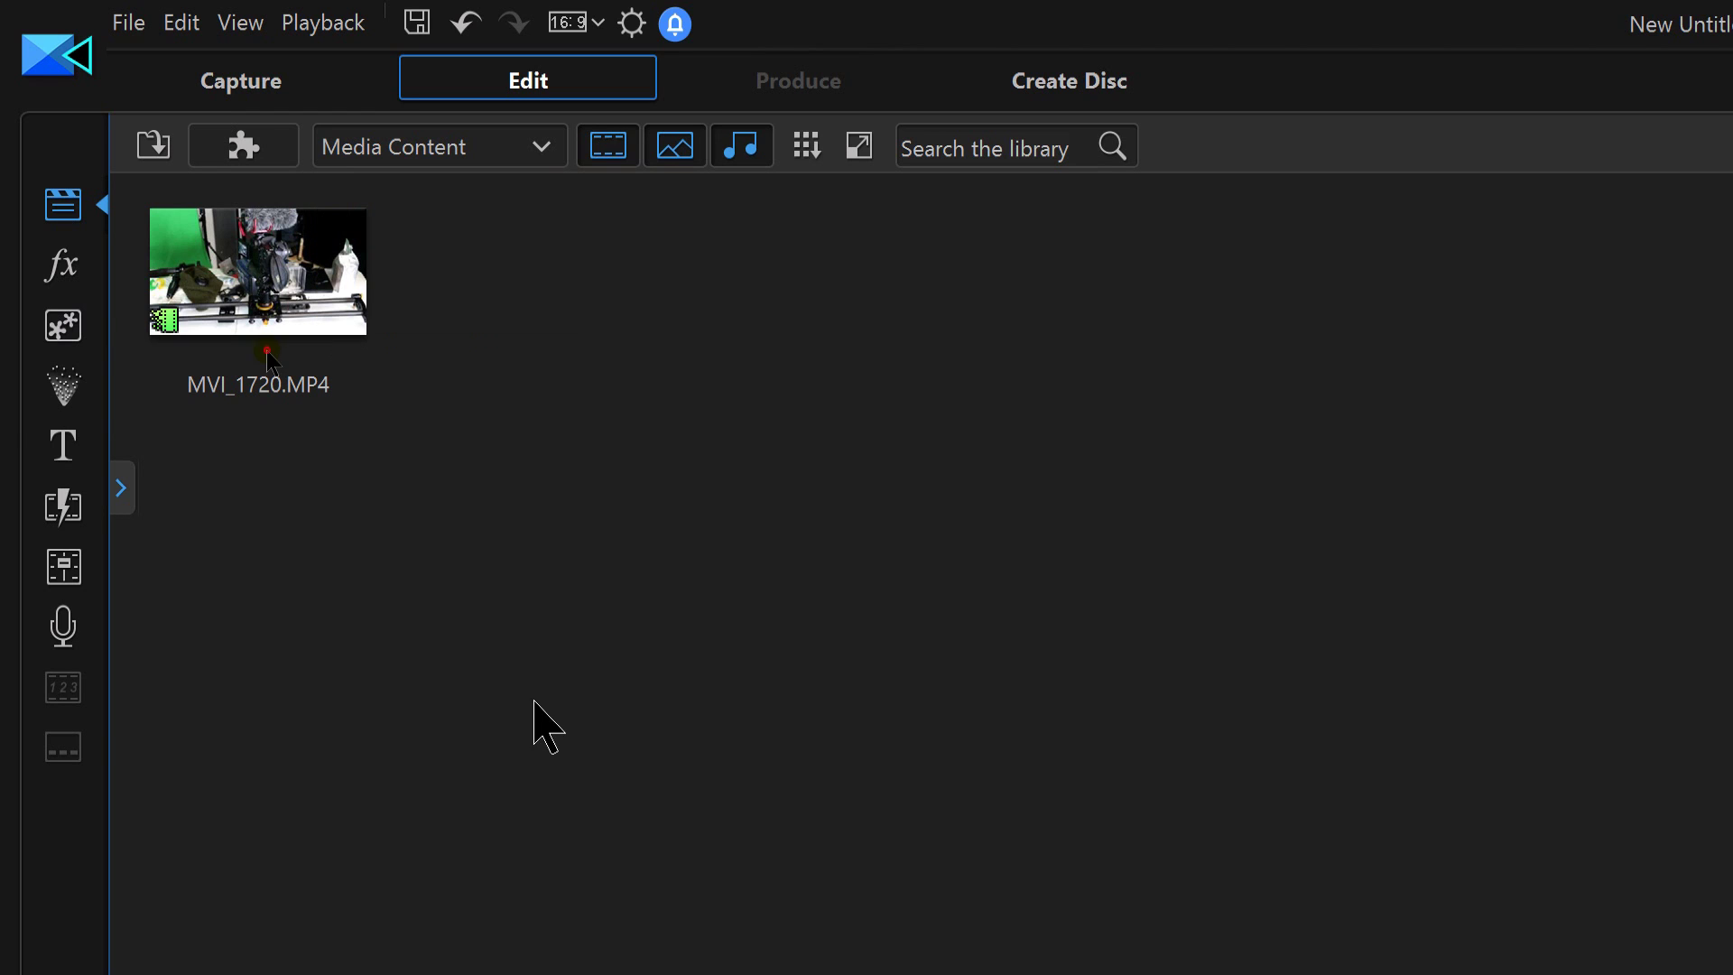
click(124, 499)
click(253, 260)
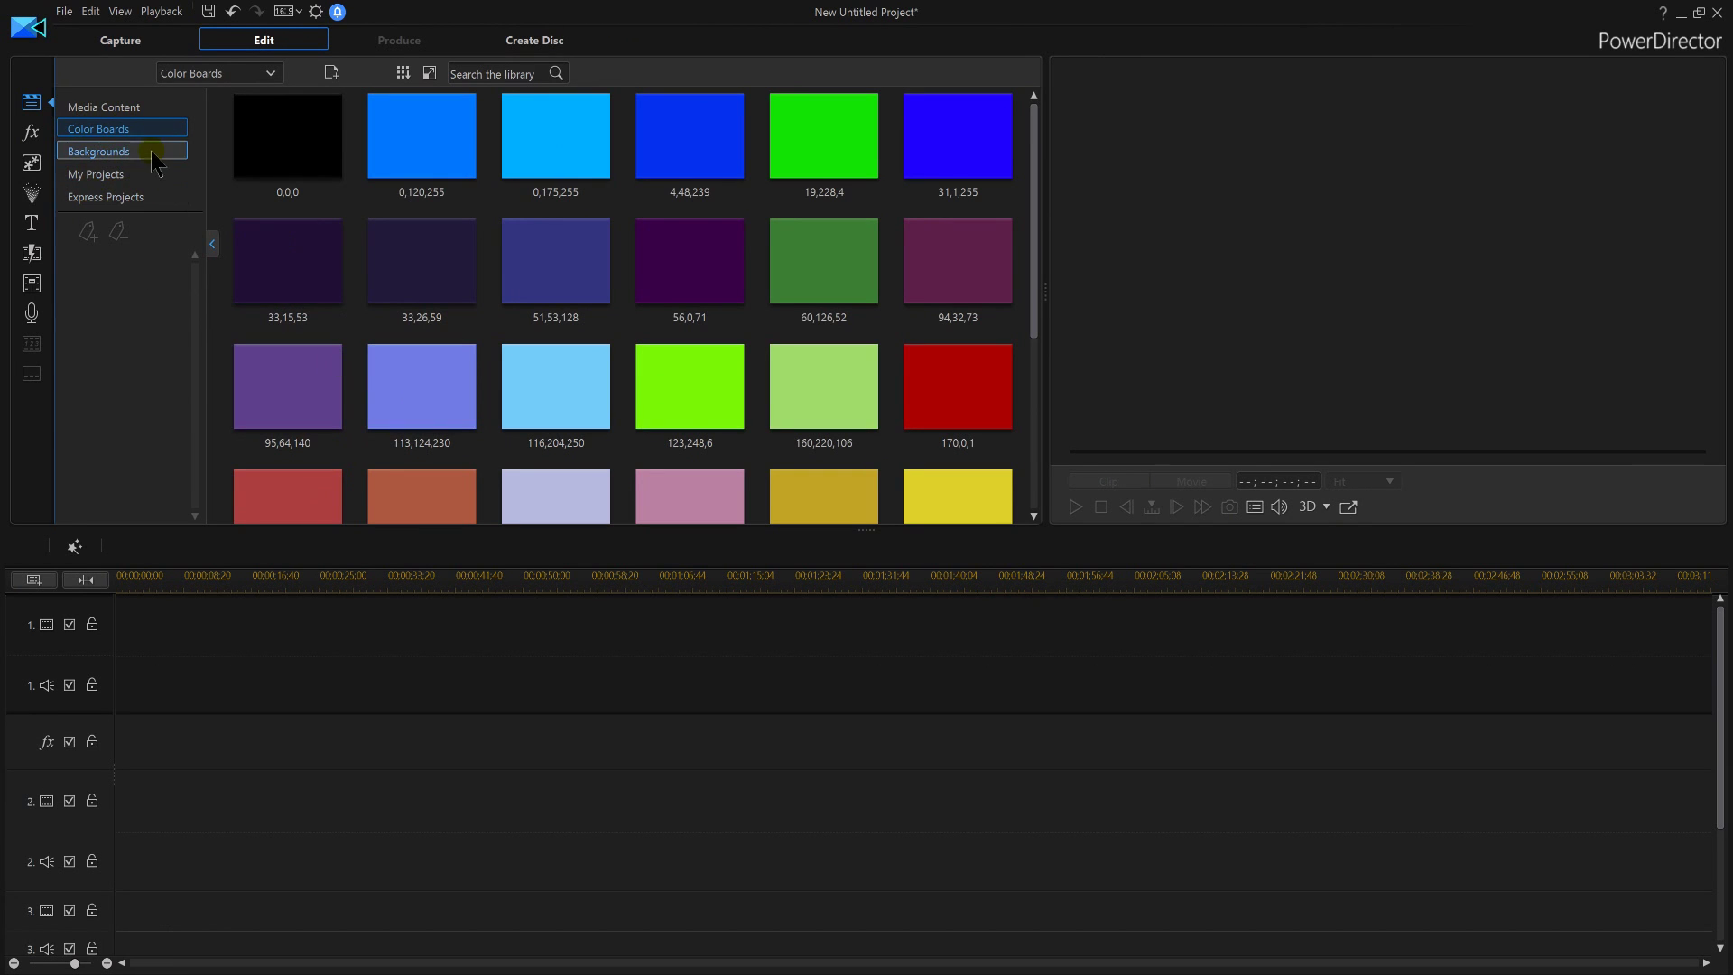
- Drag MVI_1720.MP4 from Media Content onto video track 1 at the timeline start
click(118, 107)
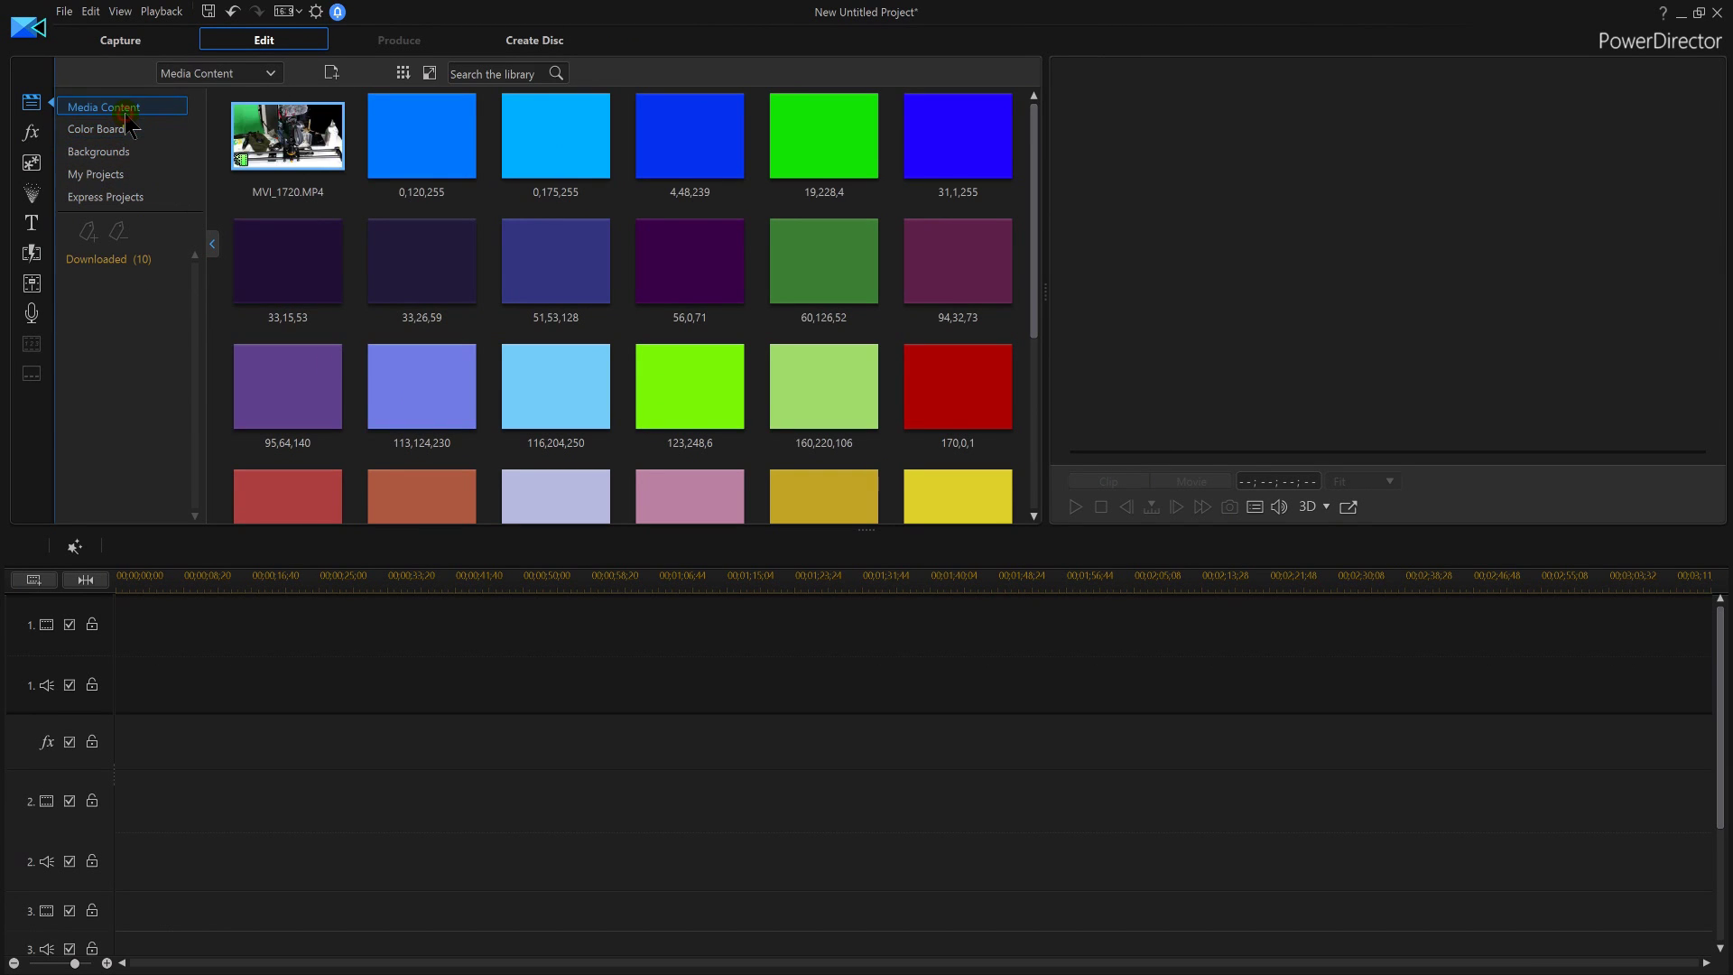
click(246, 142)
drag(246, 142, 113, 684)
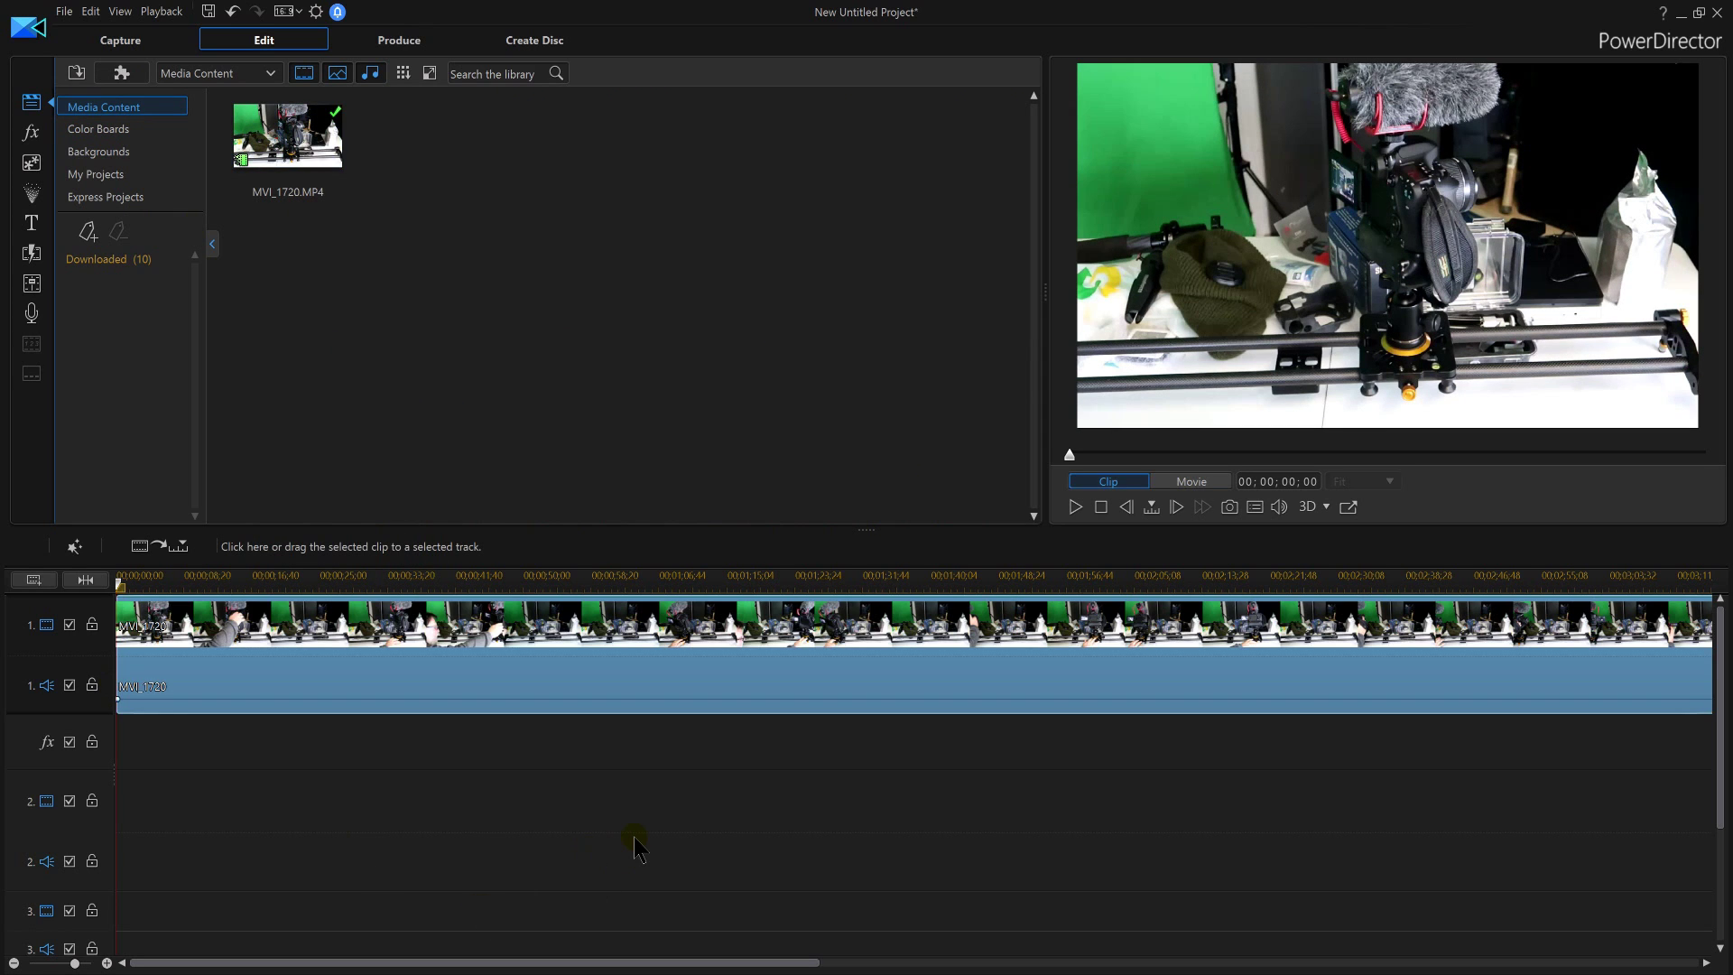
click(129, 135)
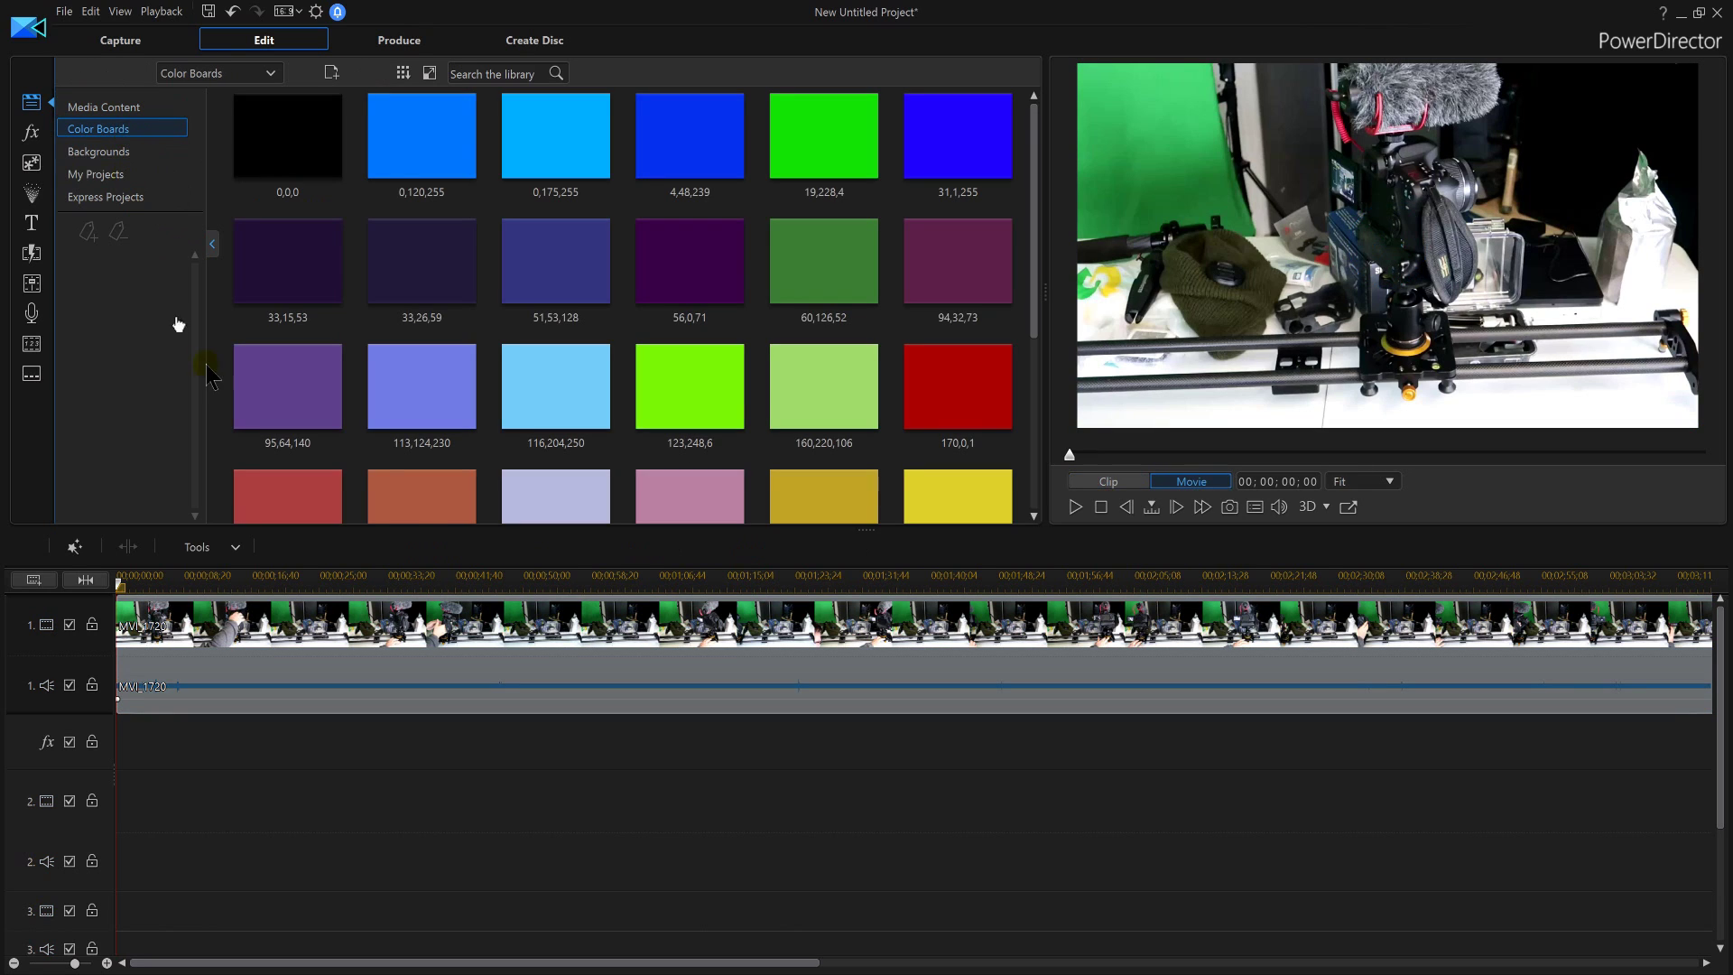
- Drag the 0,120,255 blue colour board onto video track 2 at time zero and select it
click(435, 254)
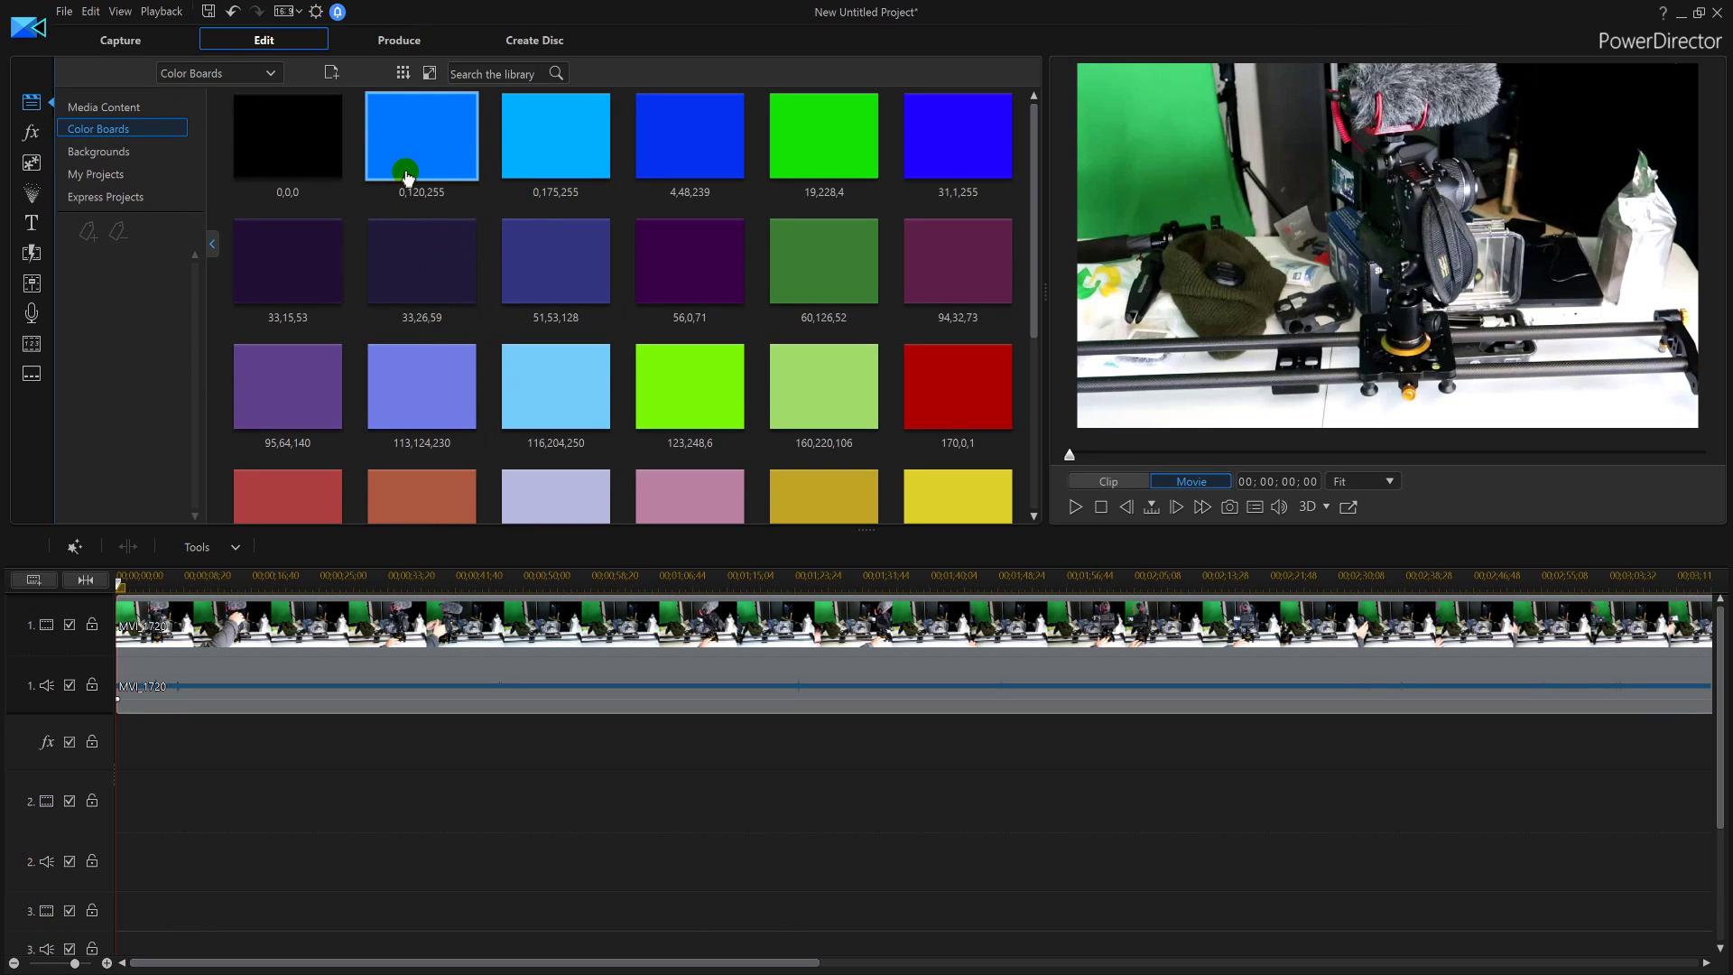
click(553, 143)
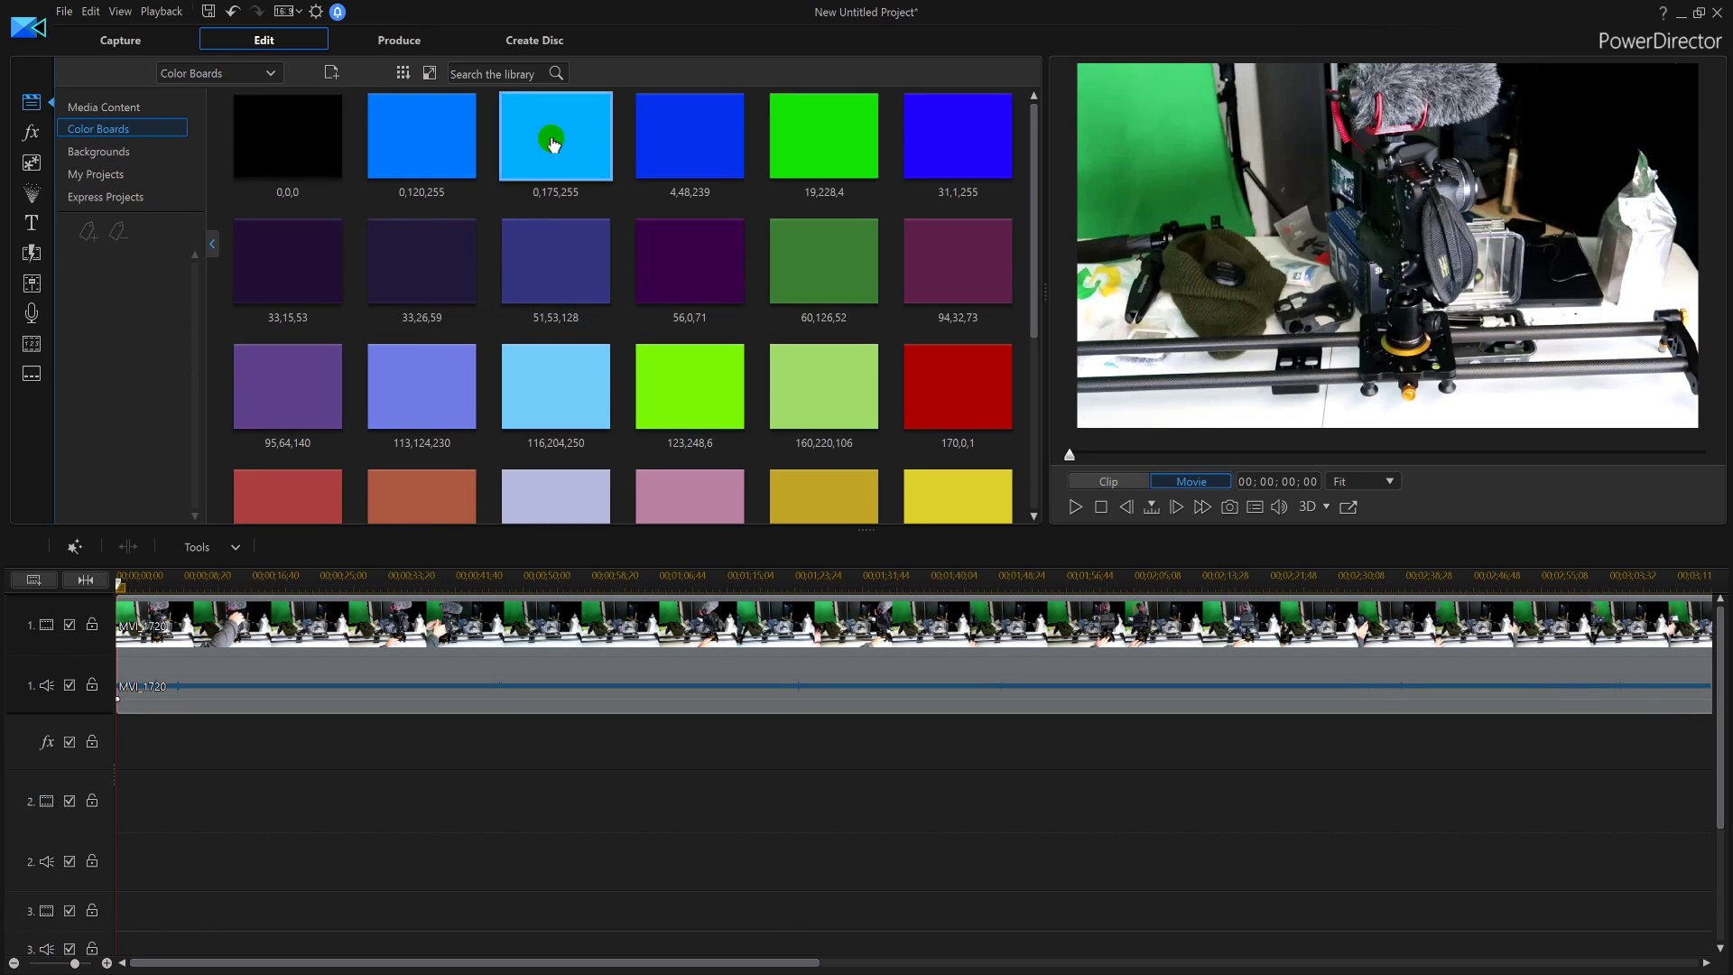
drag(473, 142, 126, 794)
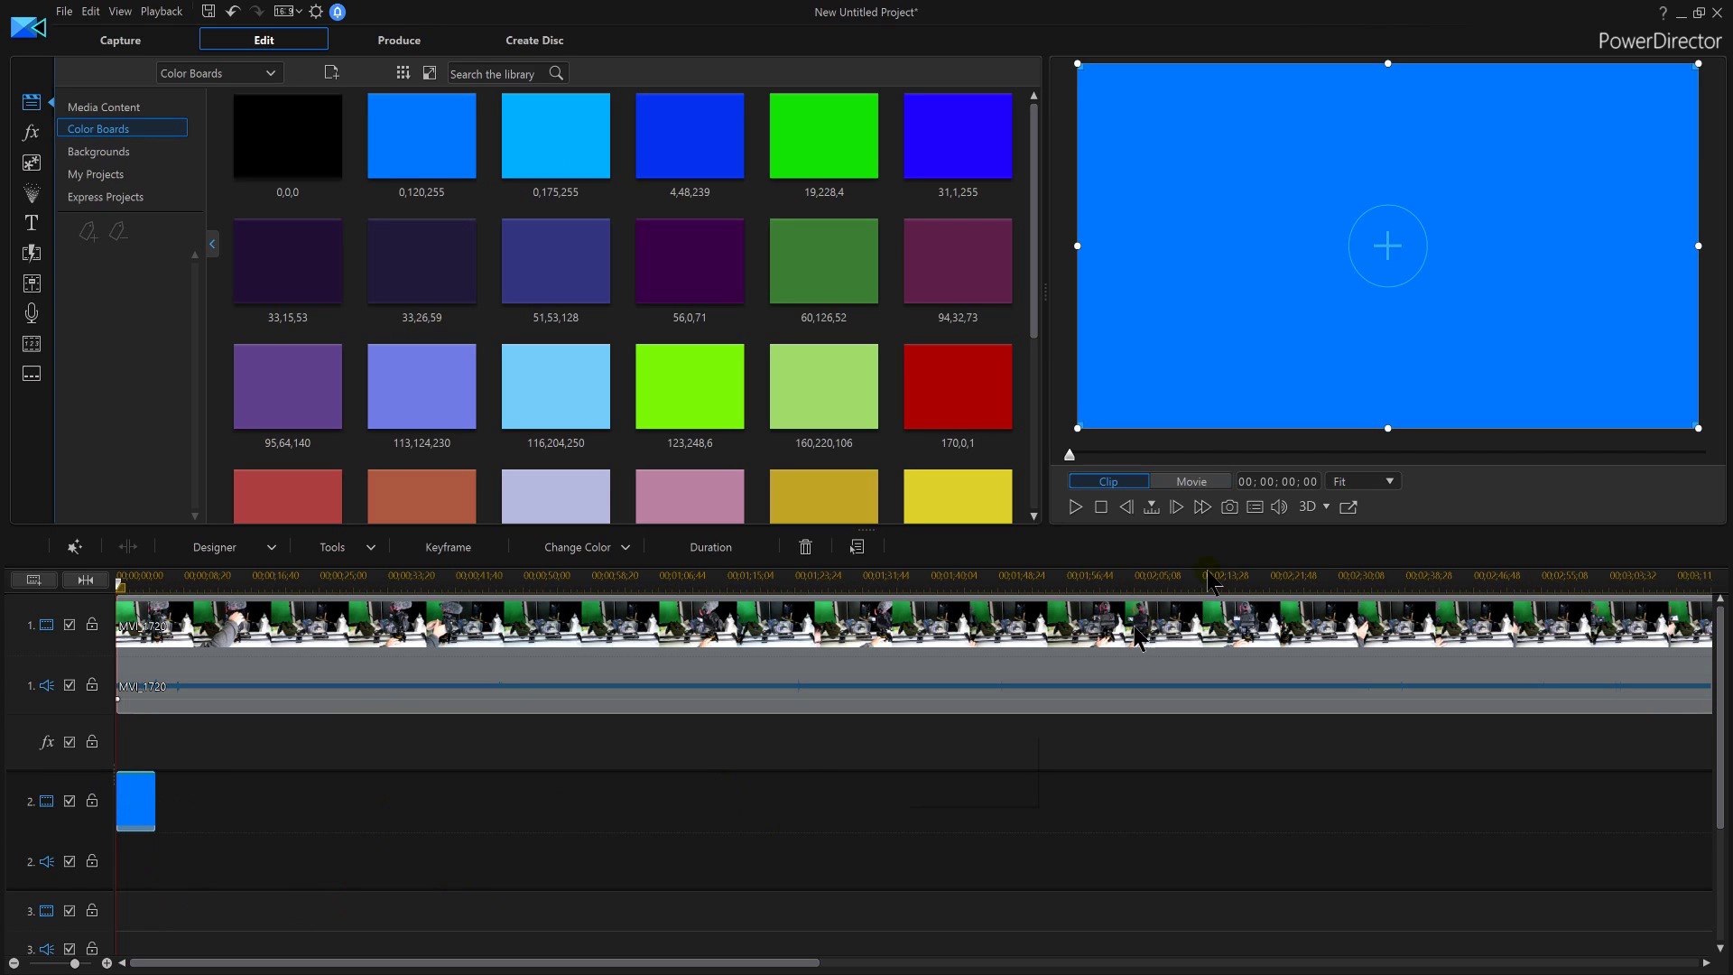
click(143, 803)
- In PiP Designer, unlock aspect ratio and resize the blue board into a 0.669 × 0.121 bottom bar
double_click(143, 803)
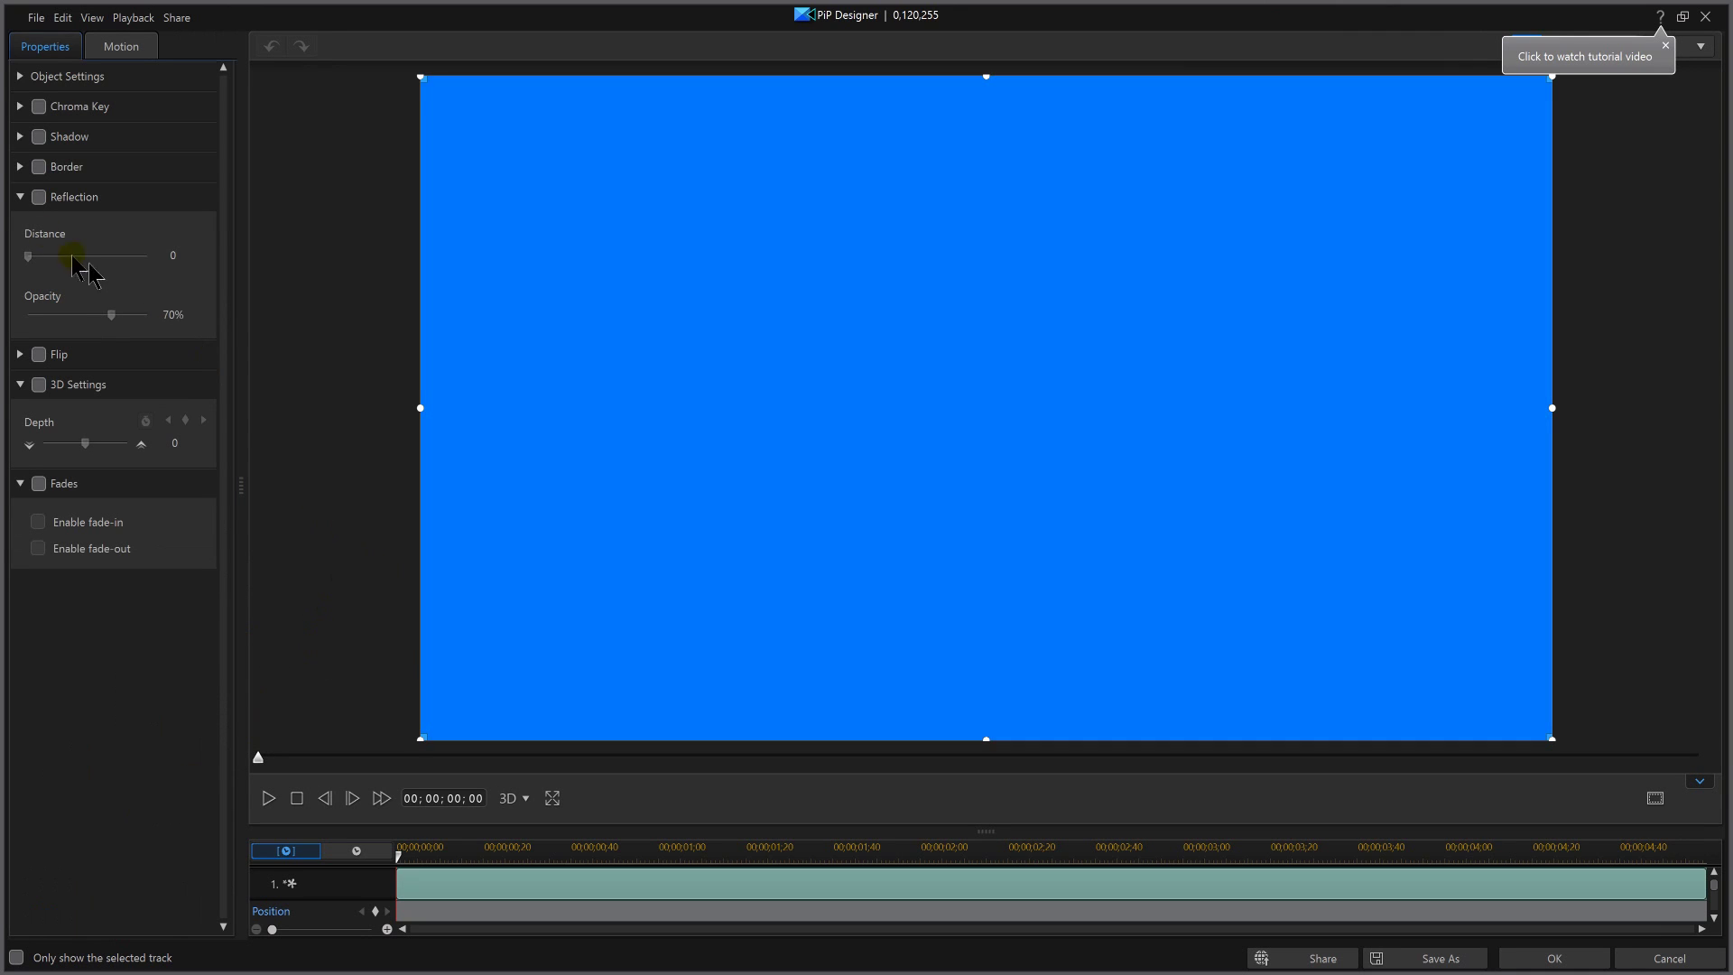
click(20, 76)
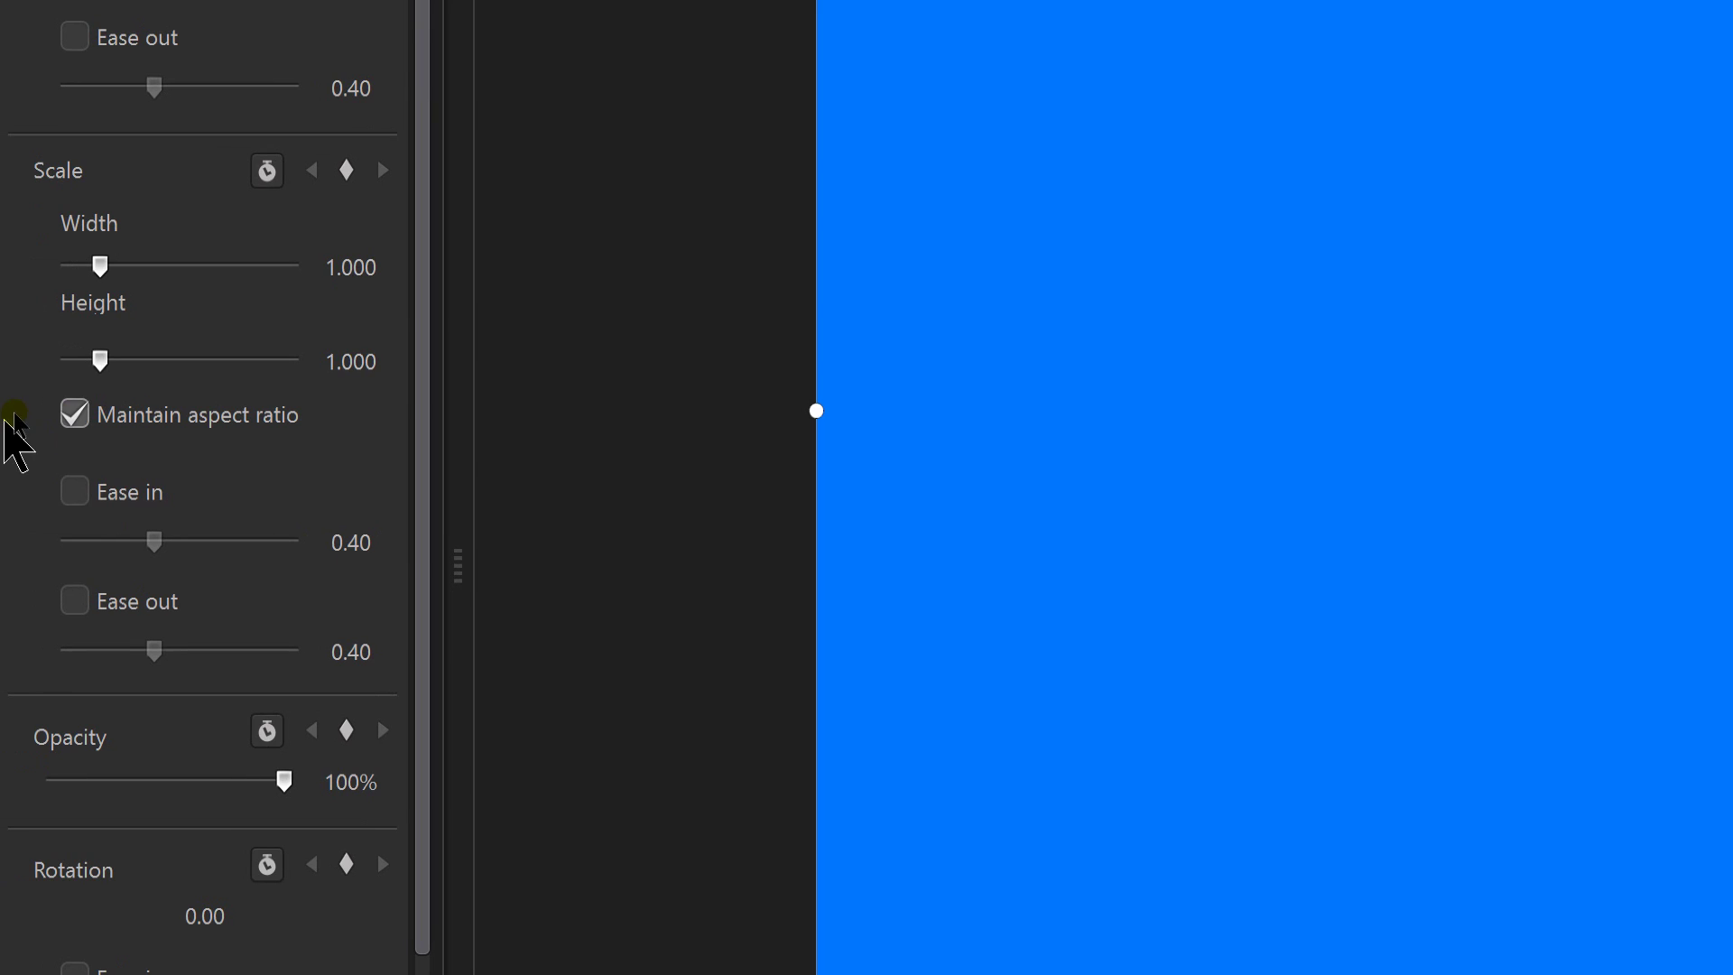
click(74, 415)
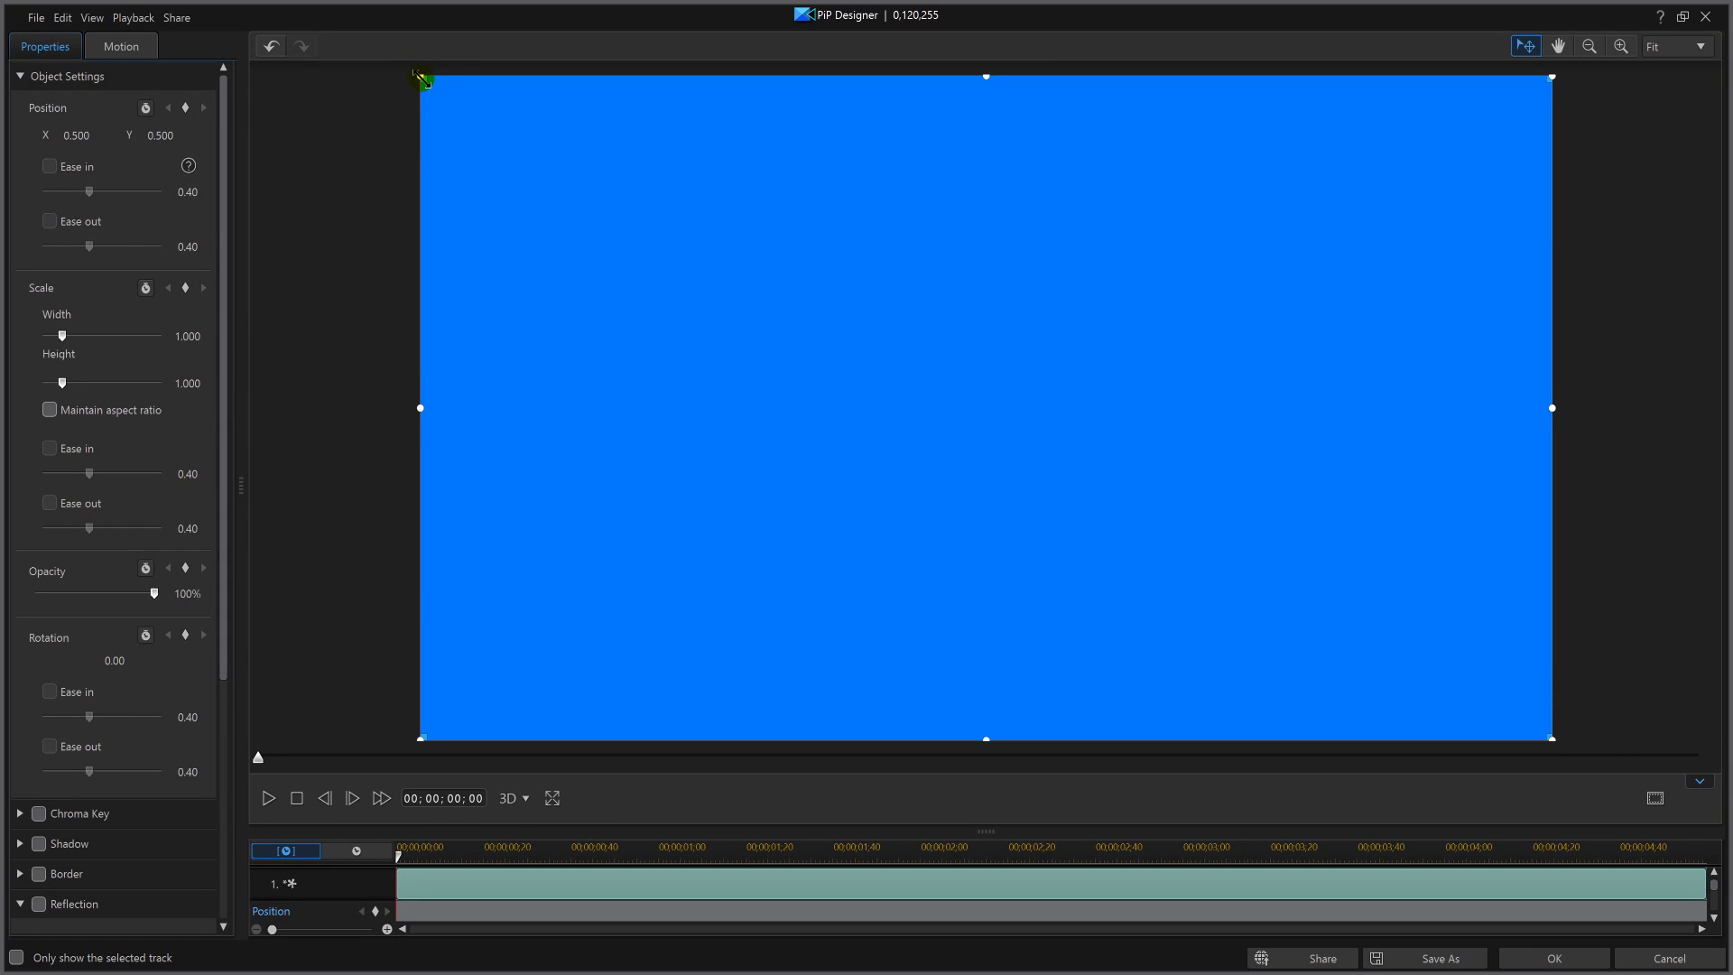
drag(421, 79, 1146, 584)
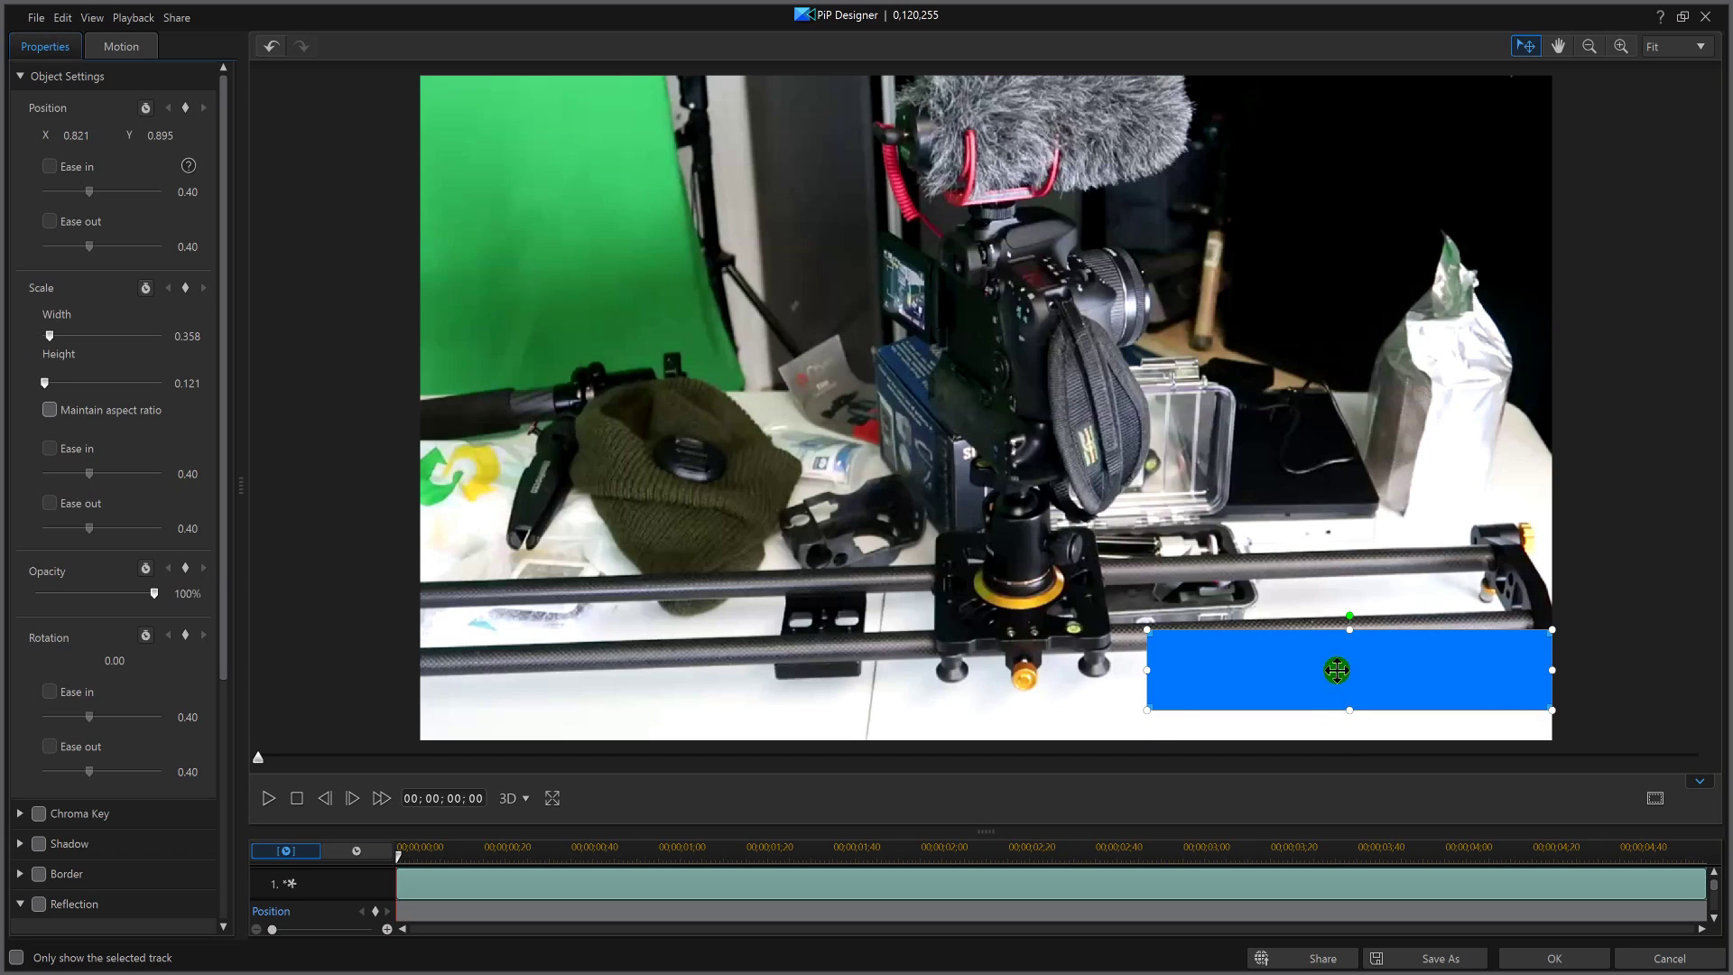
key(Down)
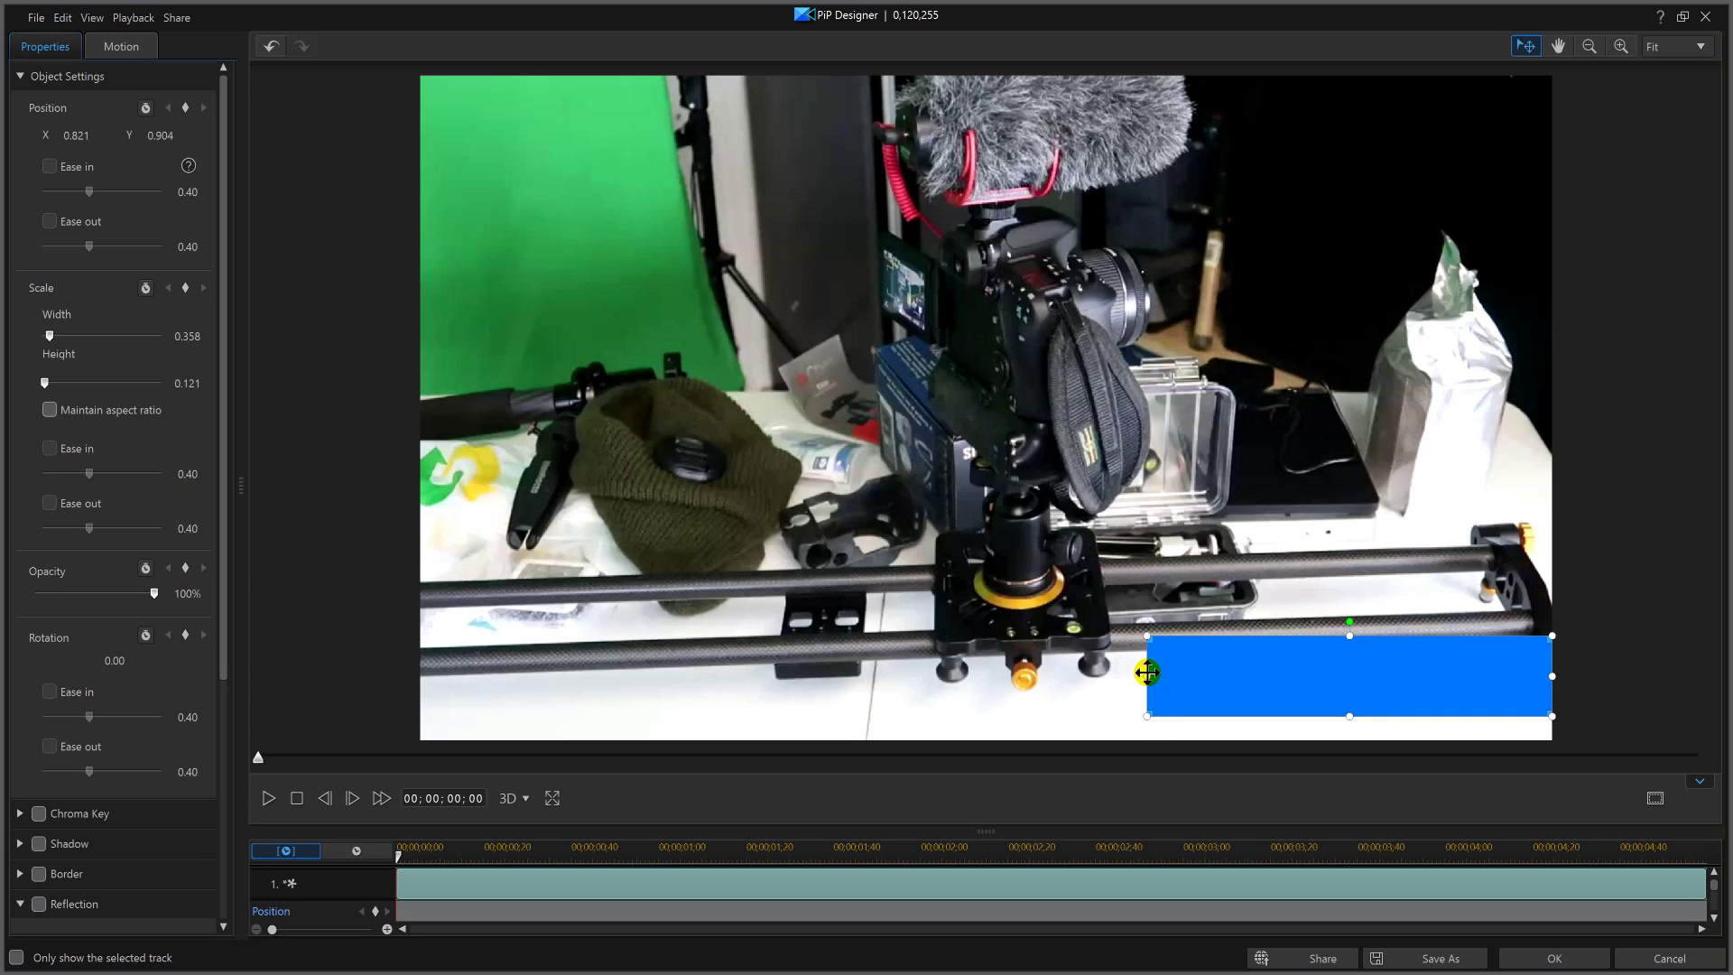
drag(1146, 676, 799, 646)
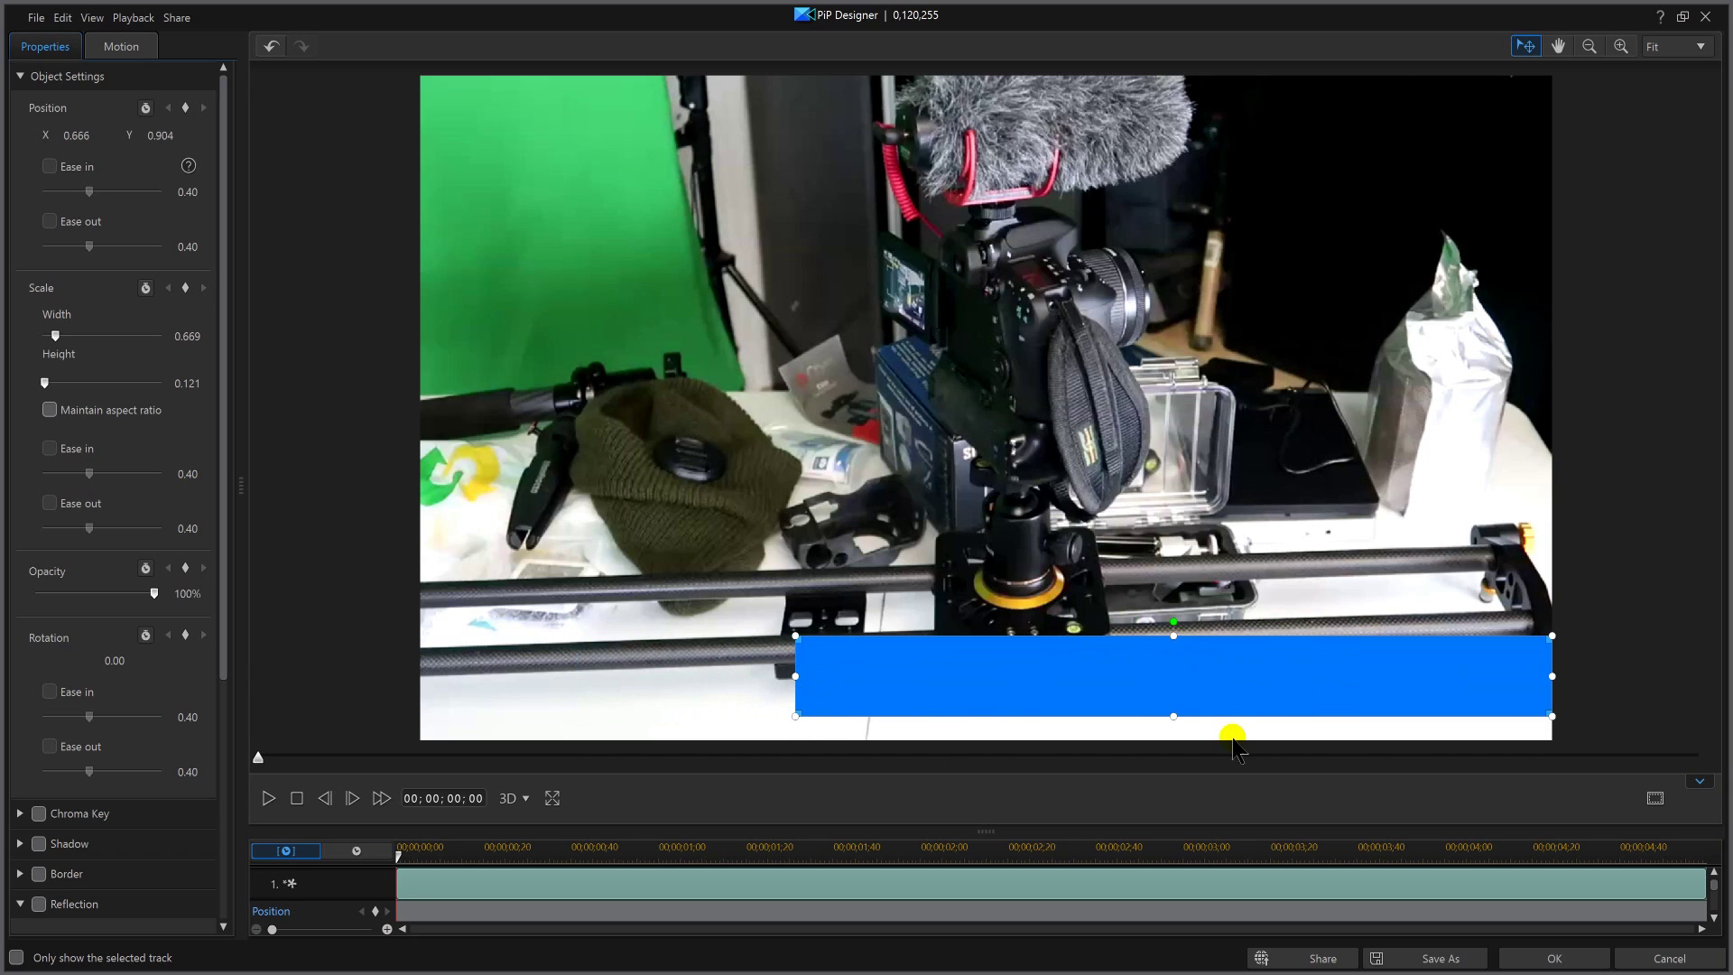
click(1554, 955)
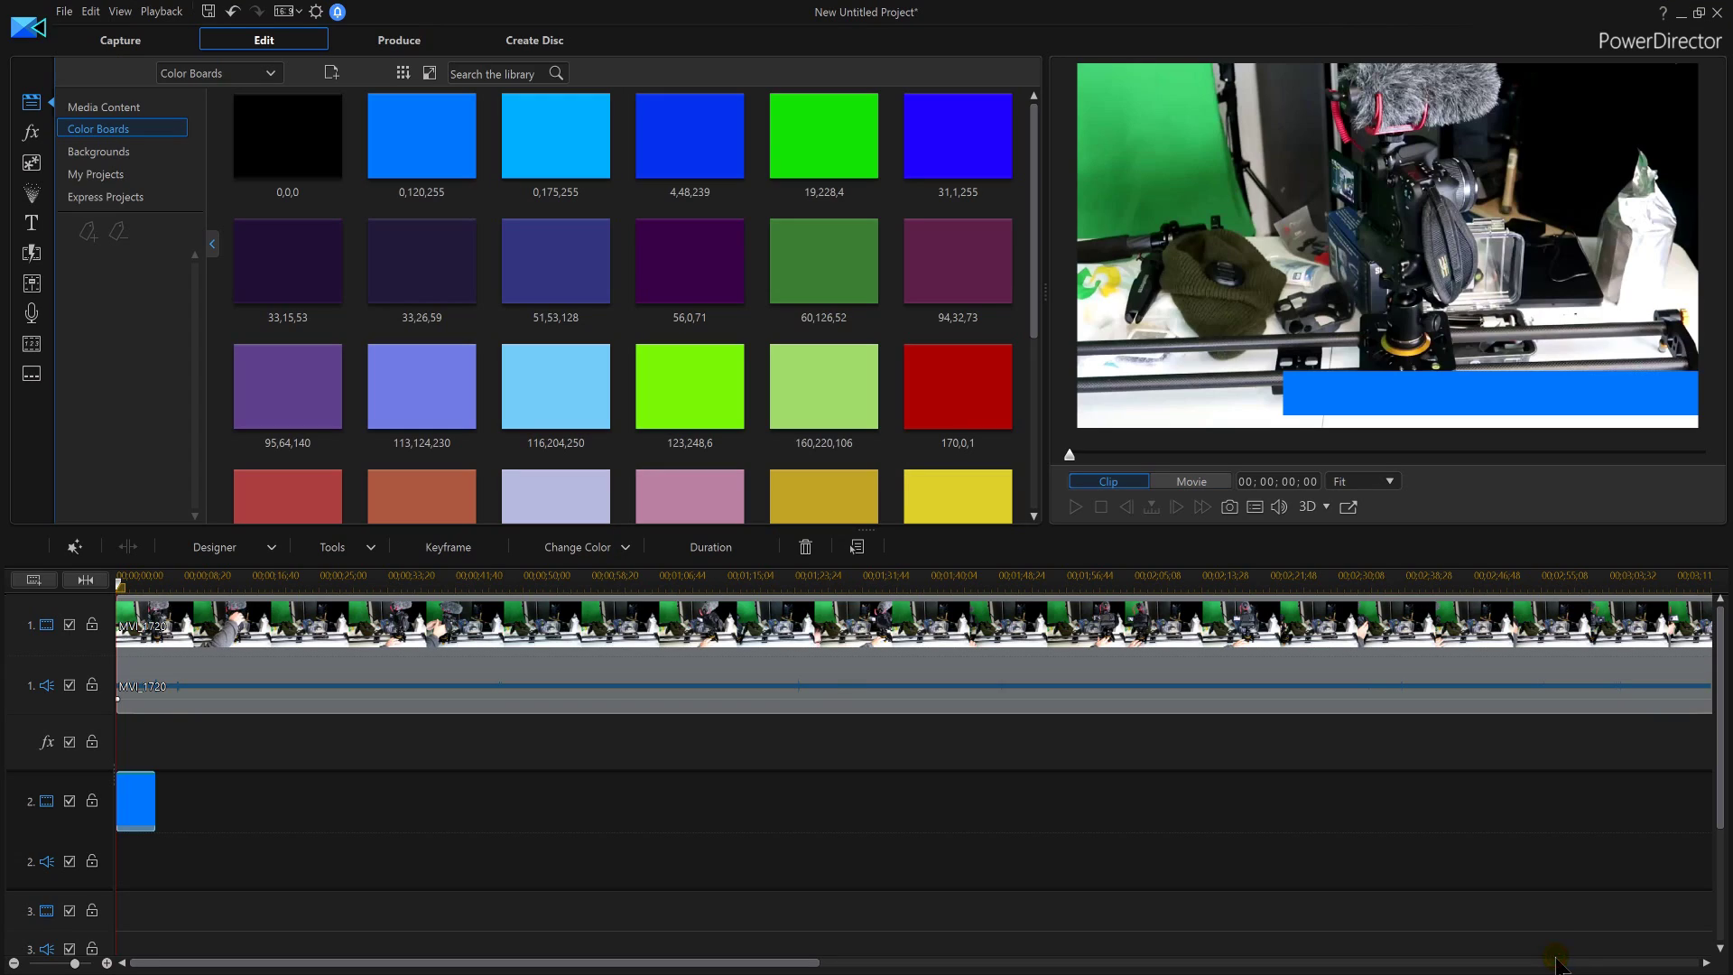
- Reopen PiP Designer for the blue board and turn on its shadow
click(465, 751)
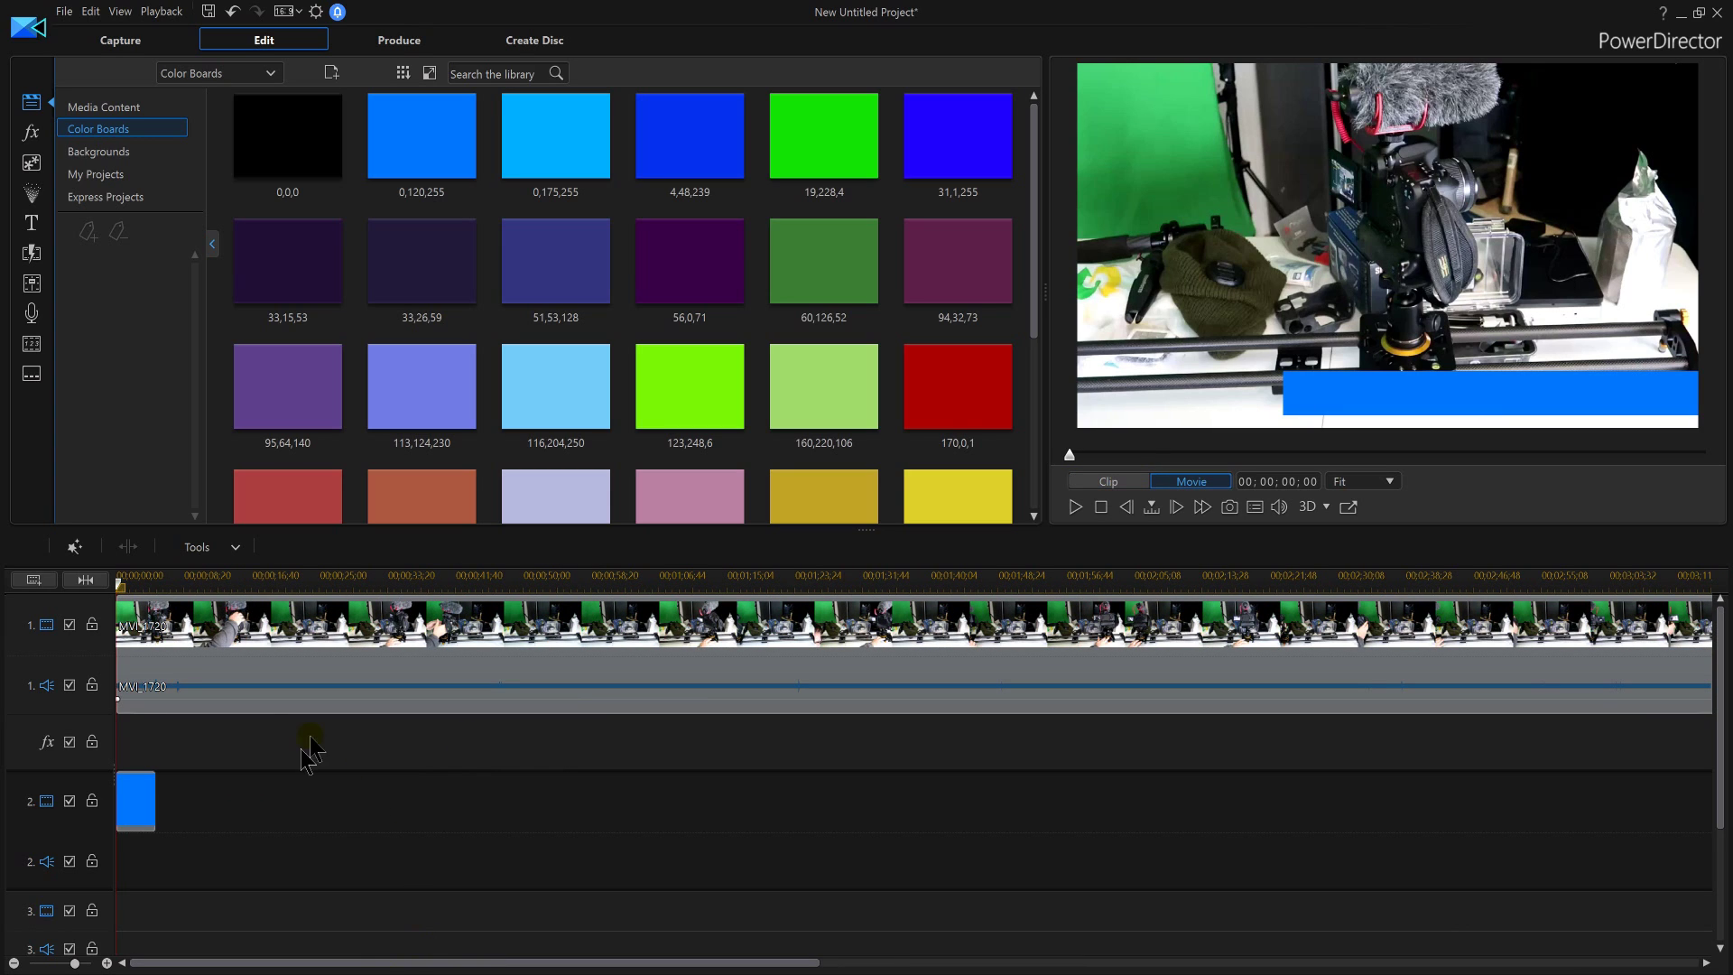
click(145, 798)
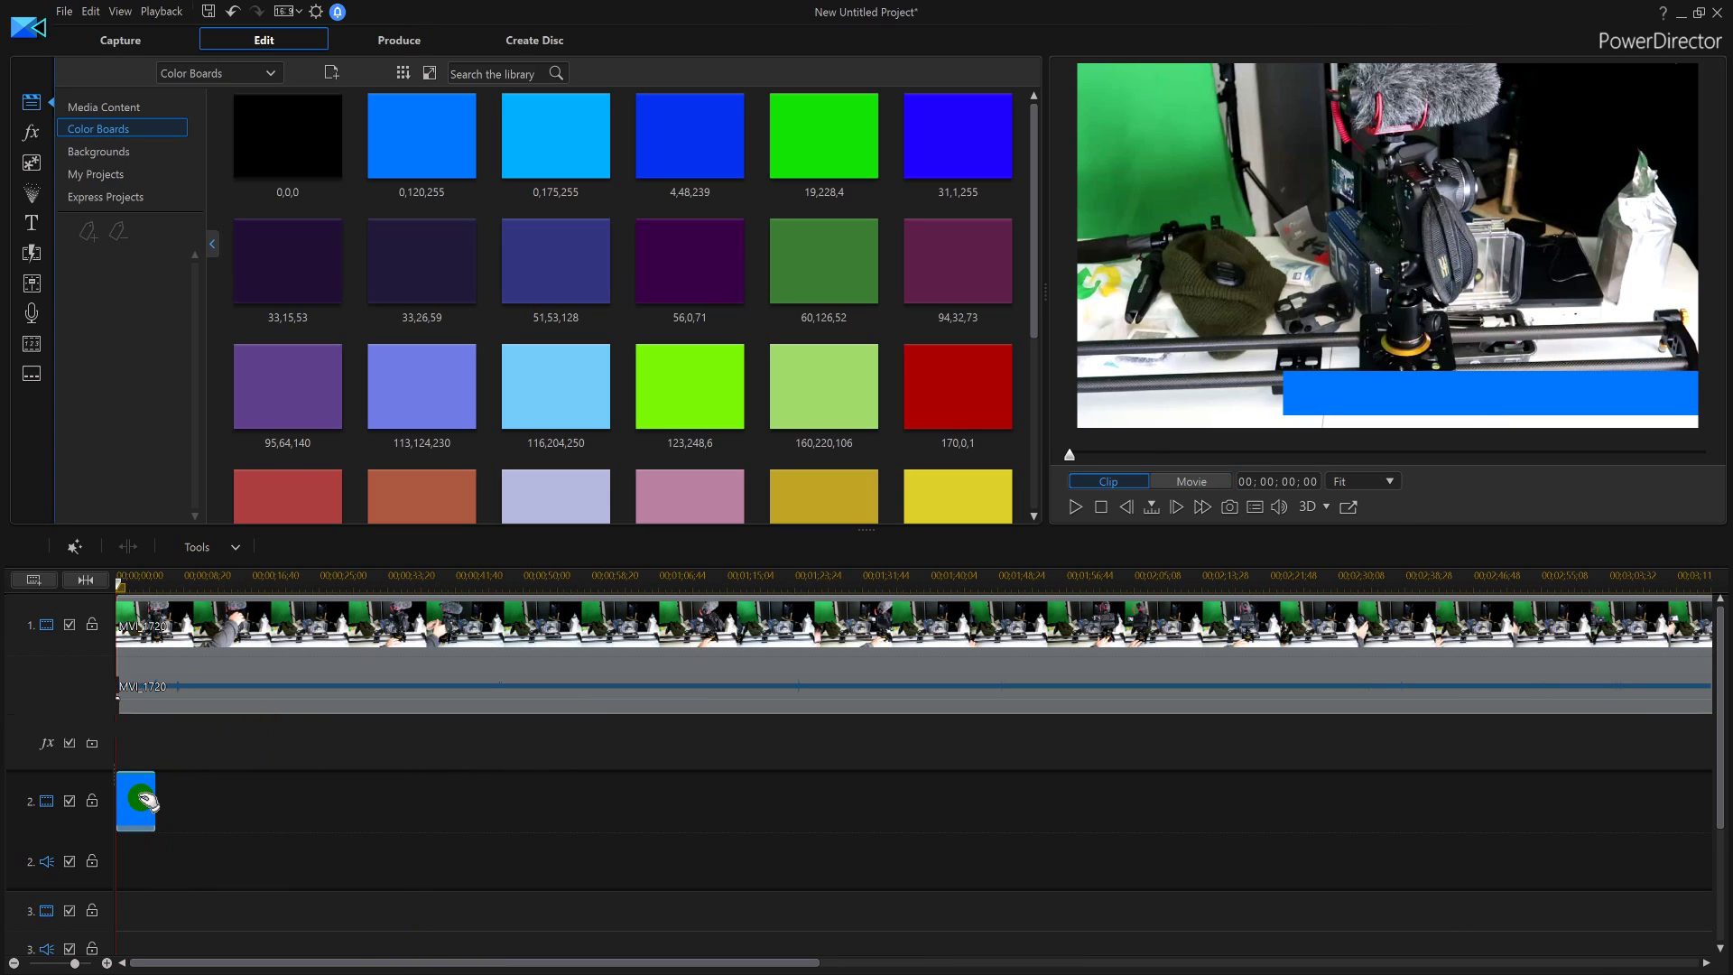
double_click(145, 798)
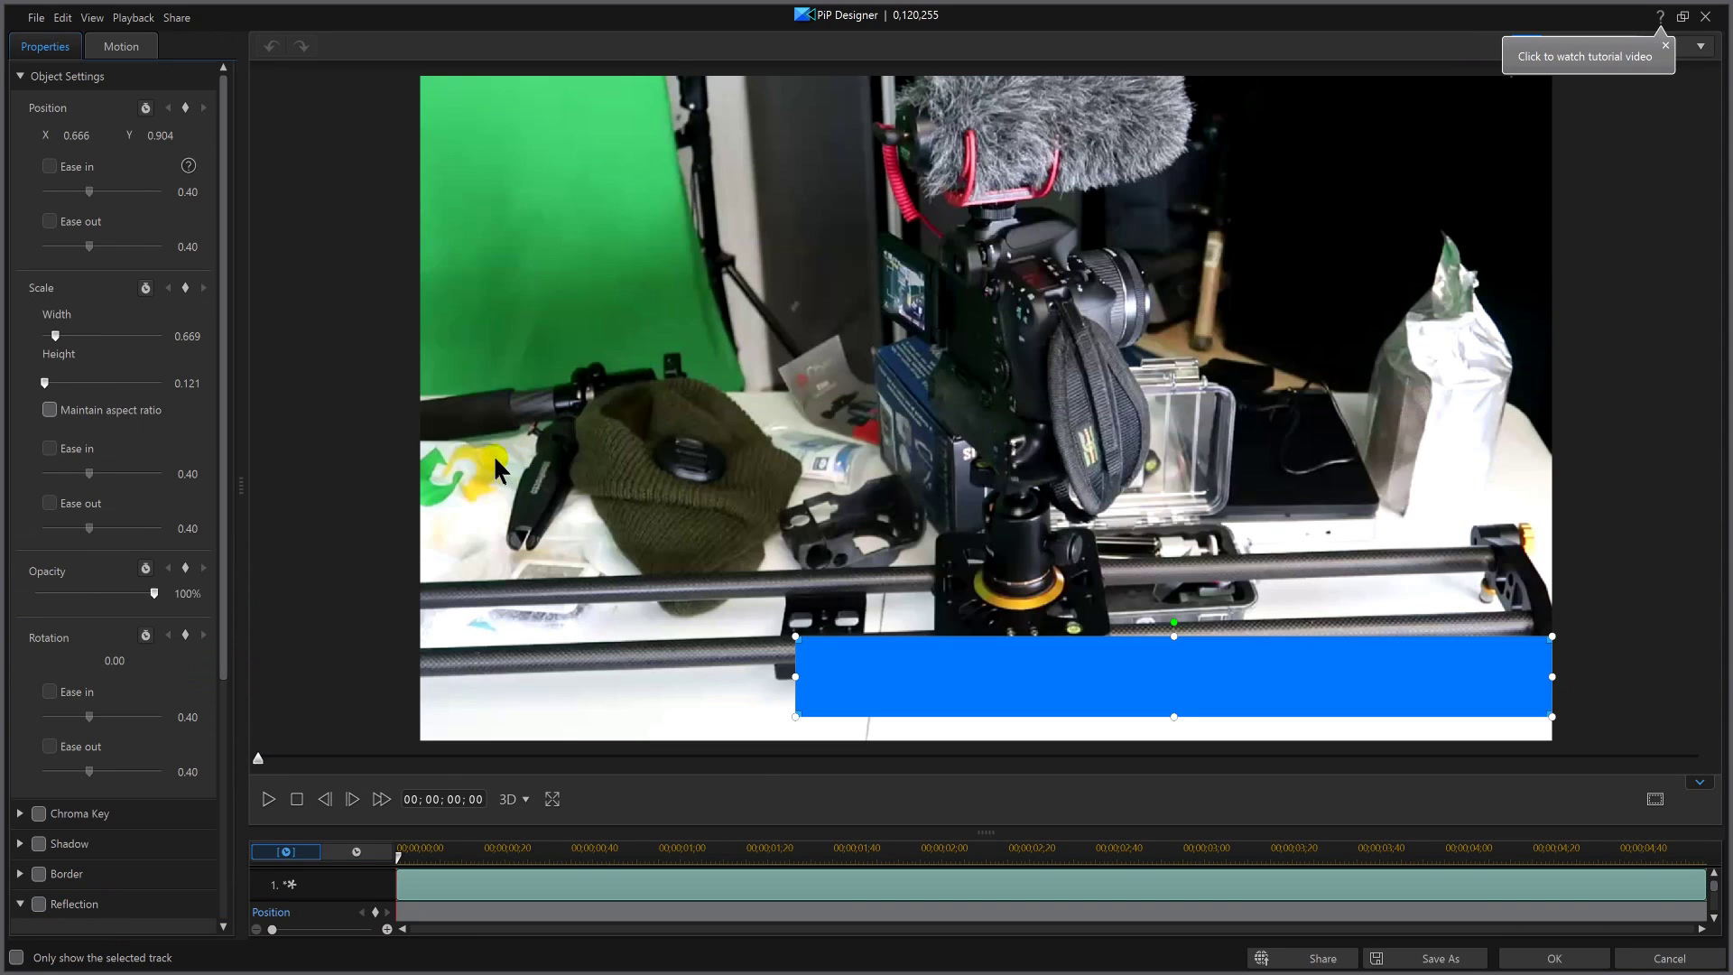
click(19, 78)
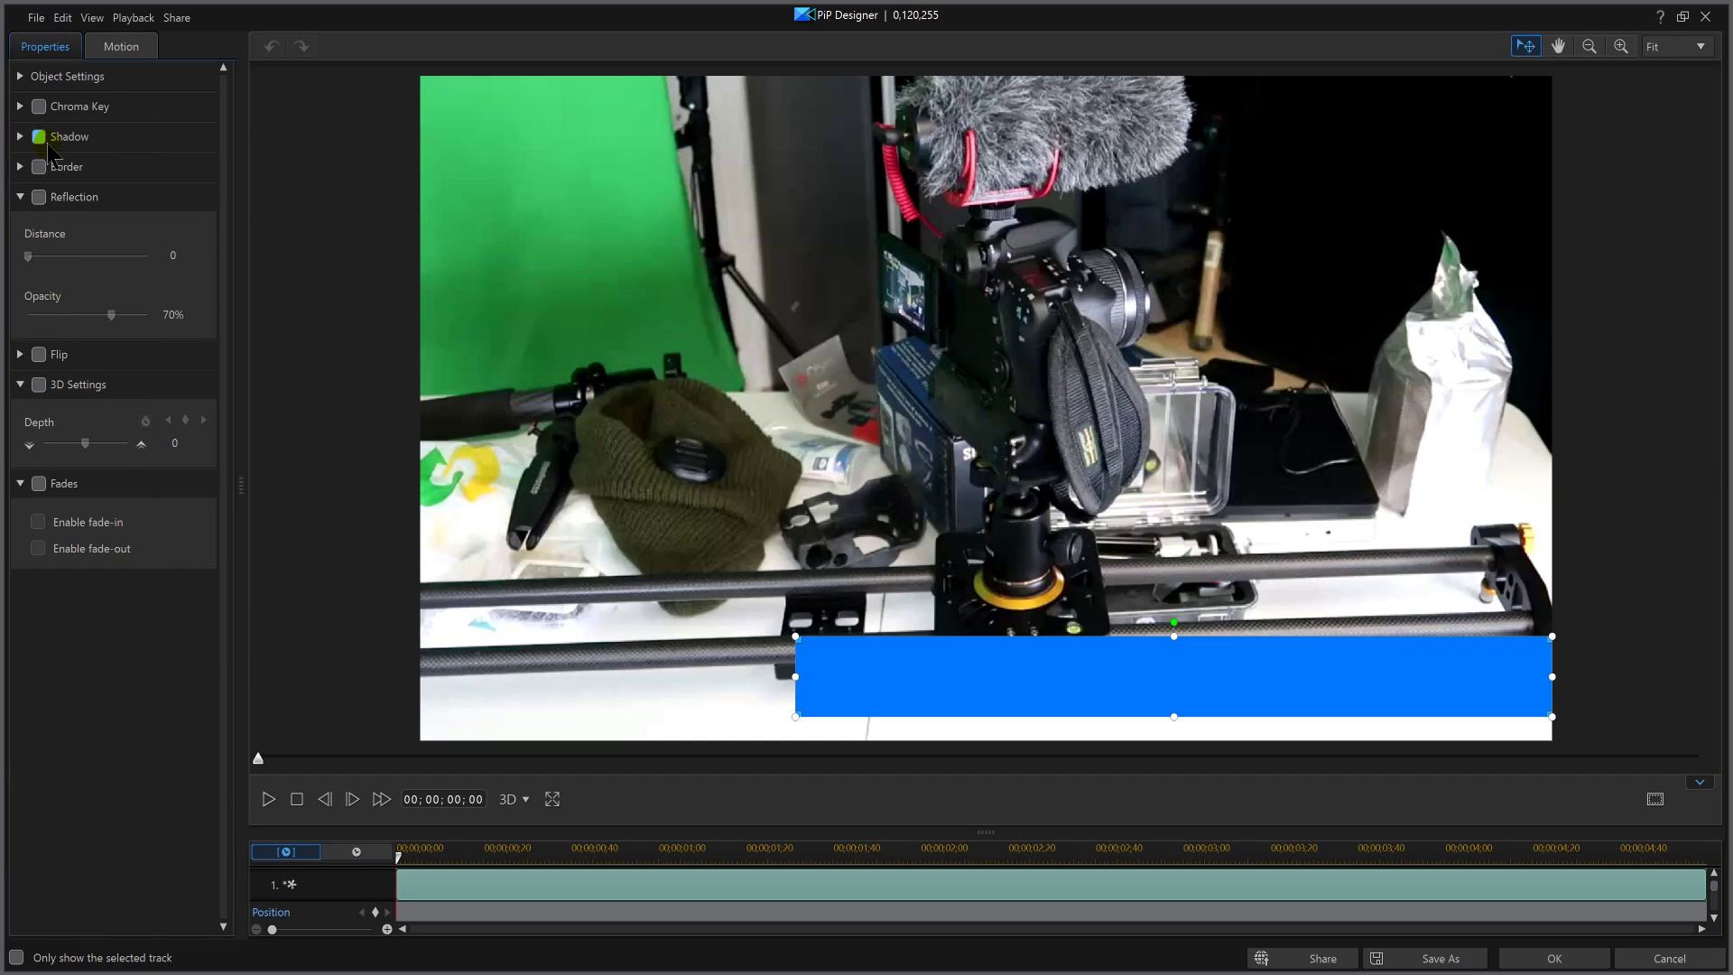
click(18, 138)
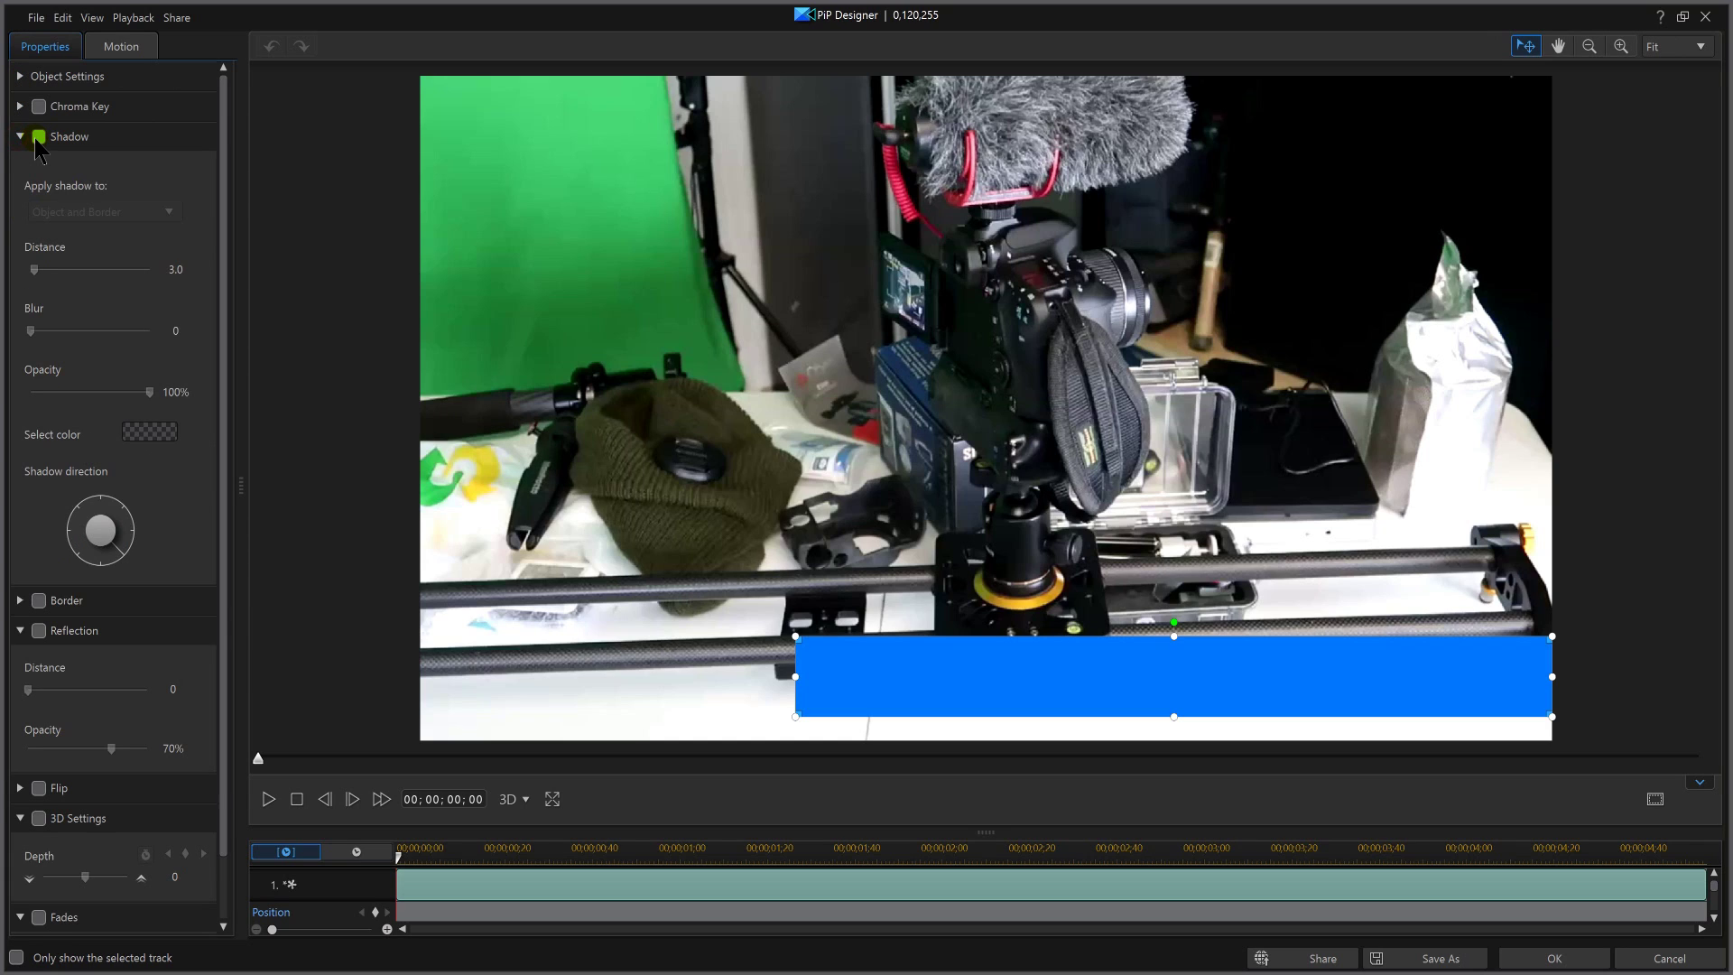
click(37, 138)
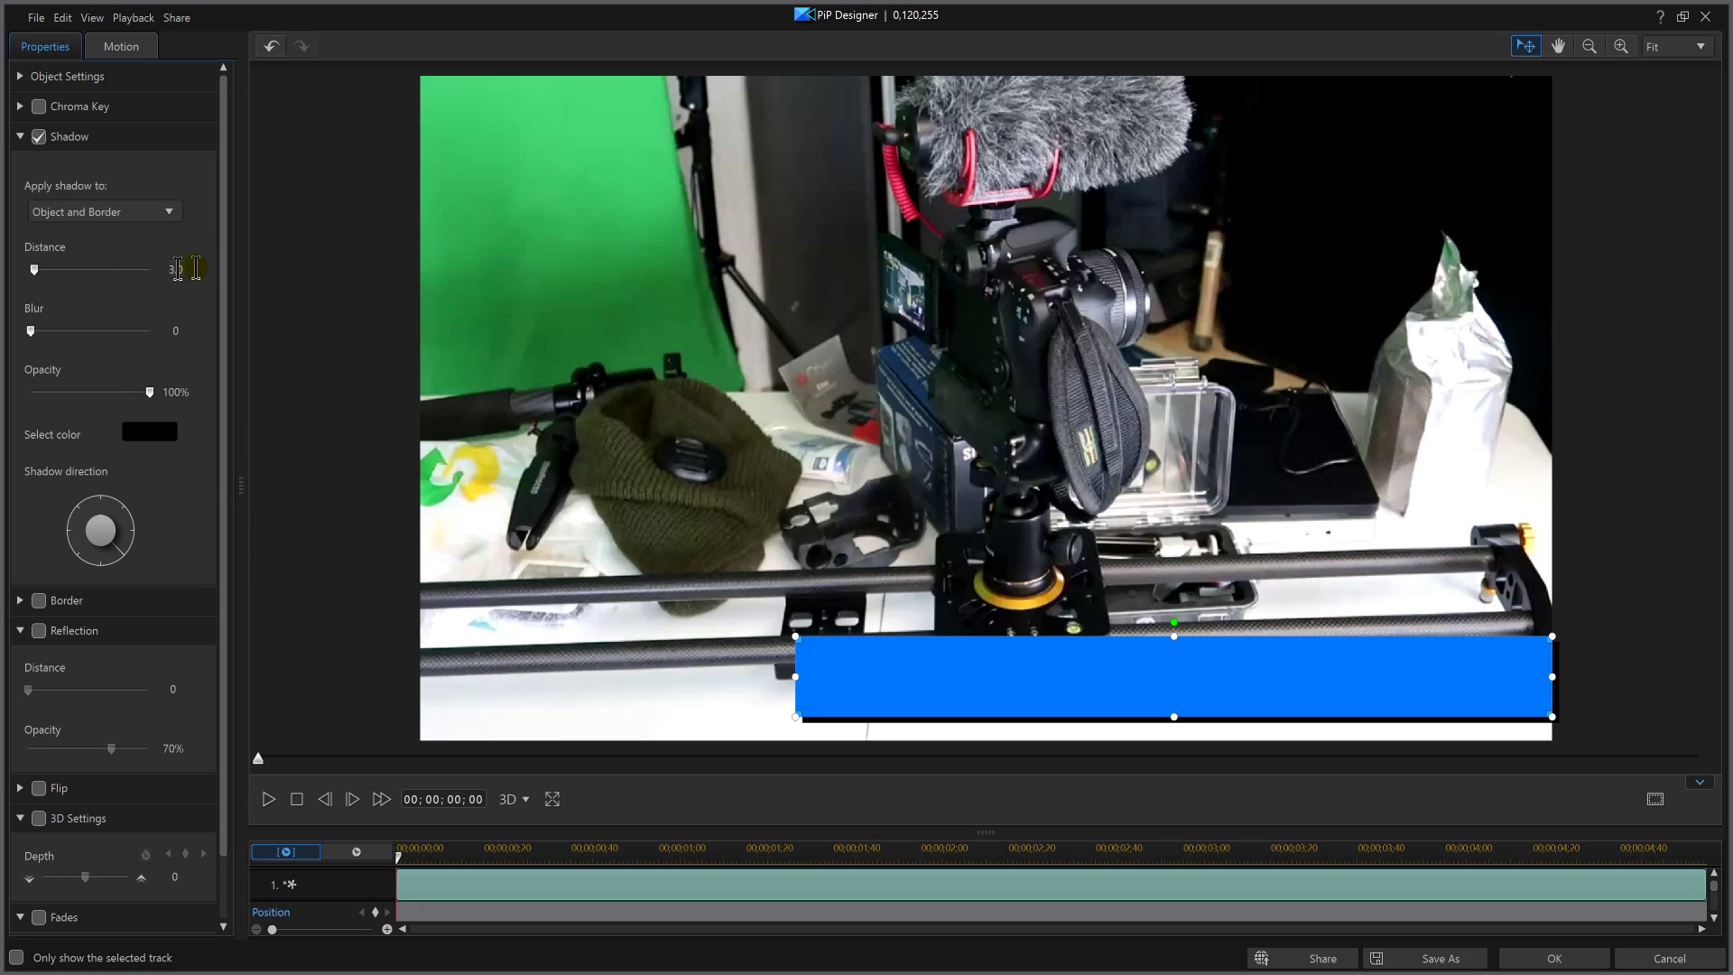
- Set the shadow distance to 3.7 and direction to lower right, then apply
click(204, 265)
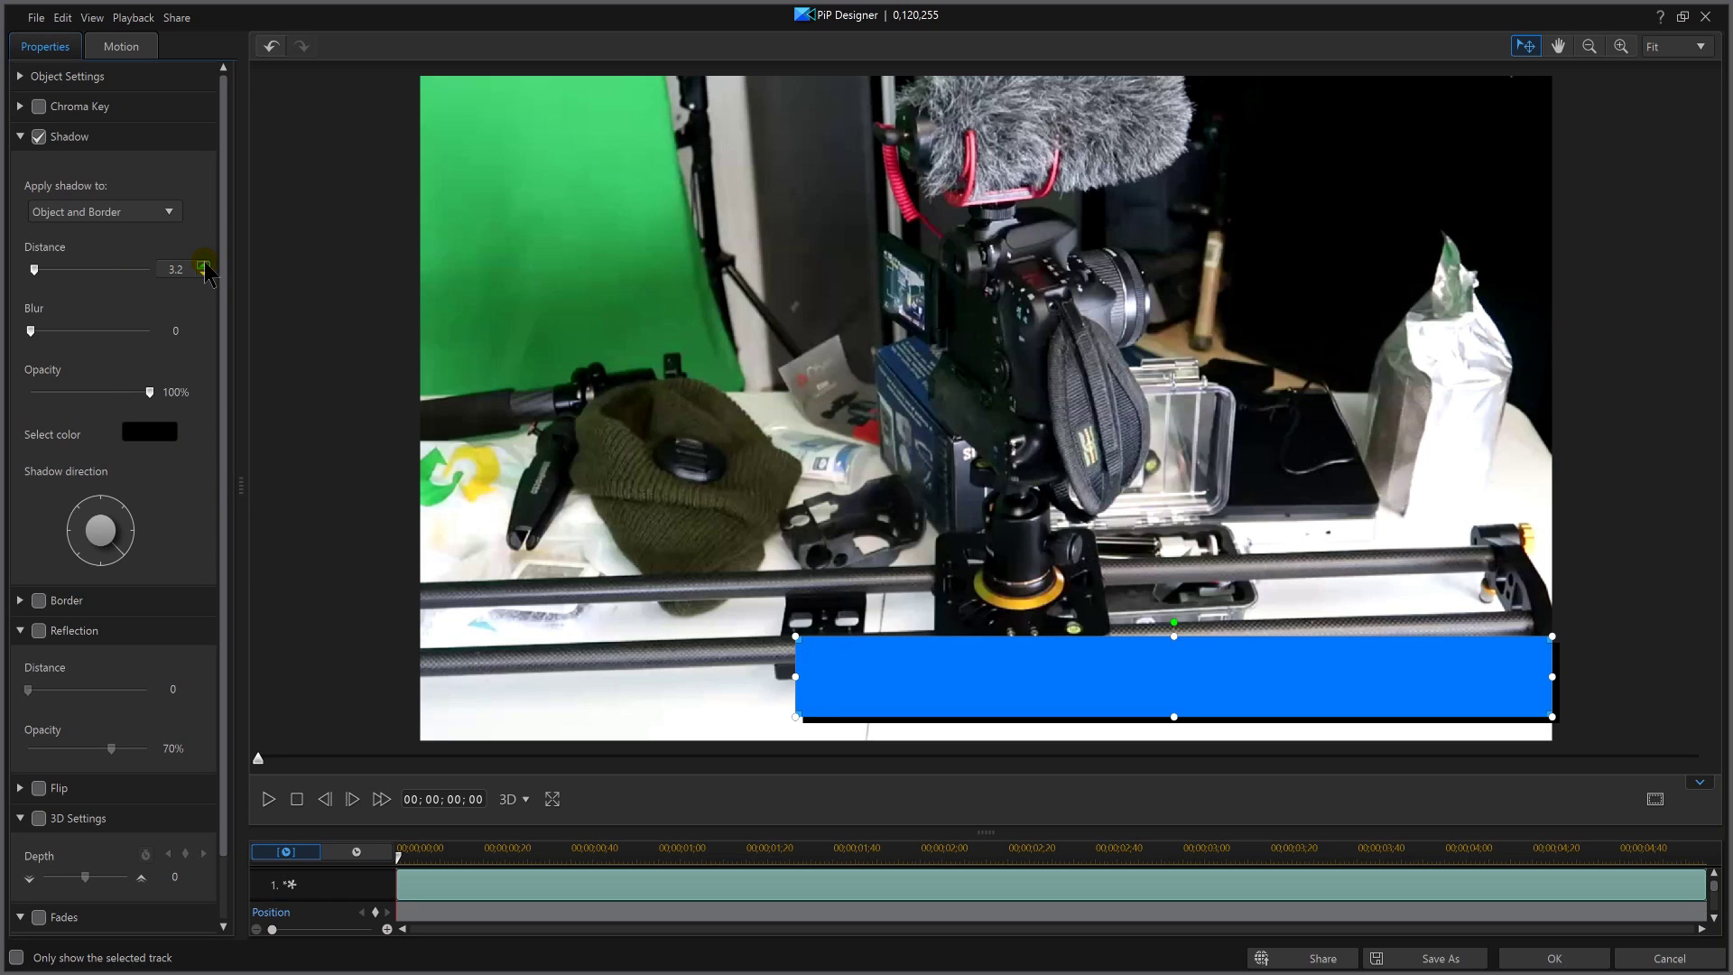
click(204, 264)
click(204, 265)
click(204, 265)
click(204, 265)
click(204, 265)
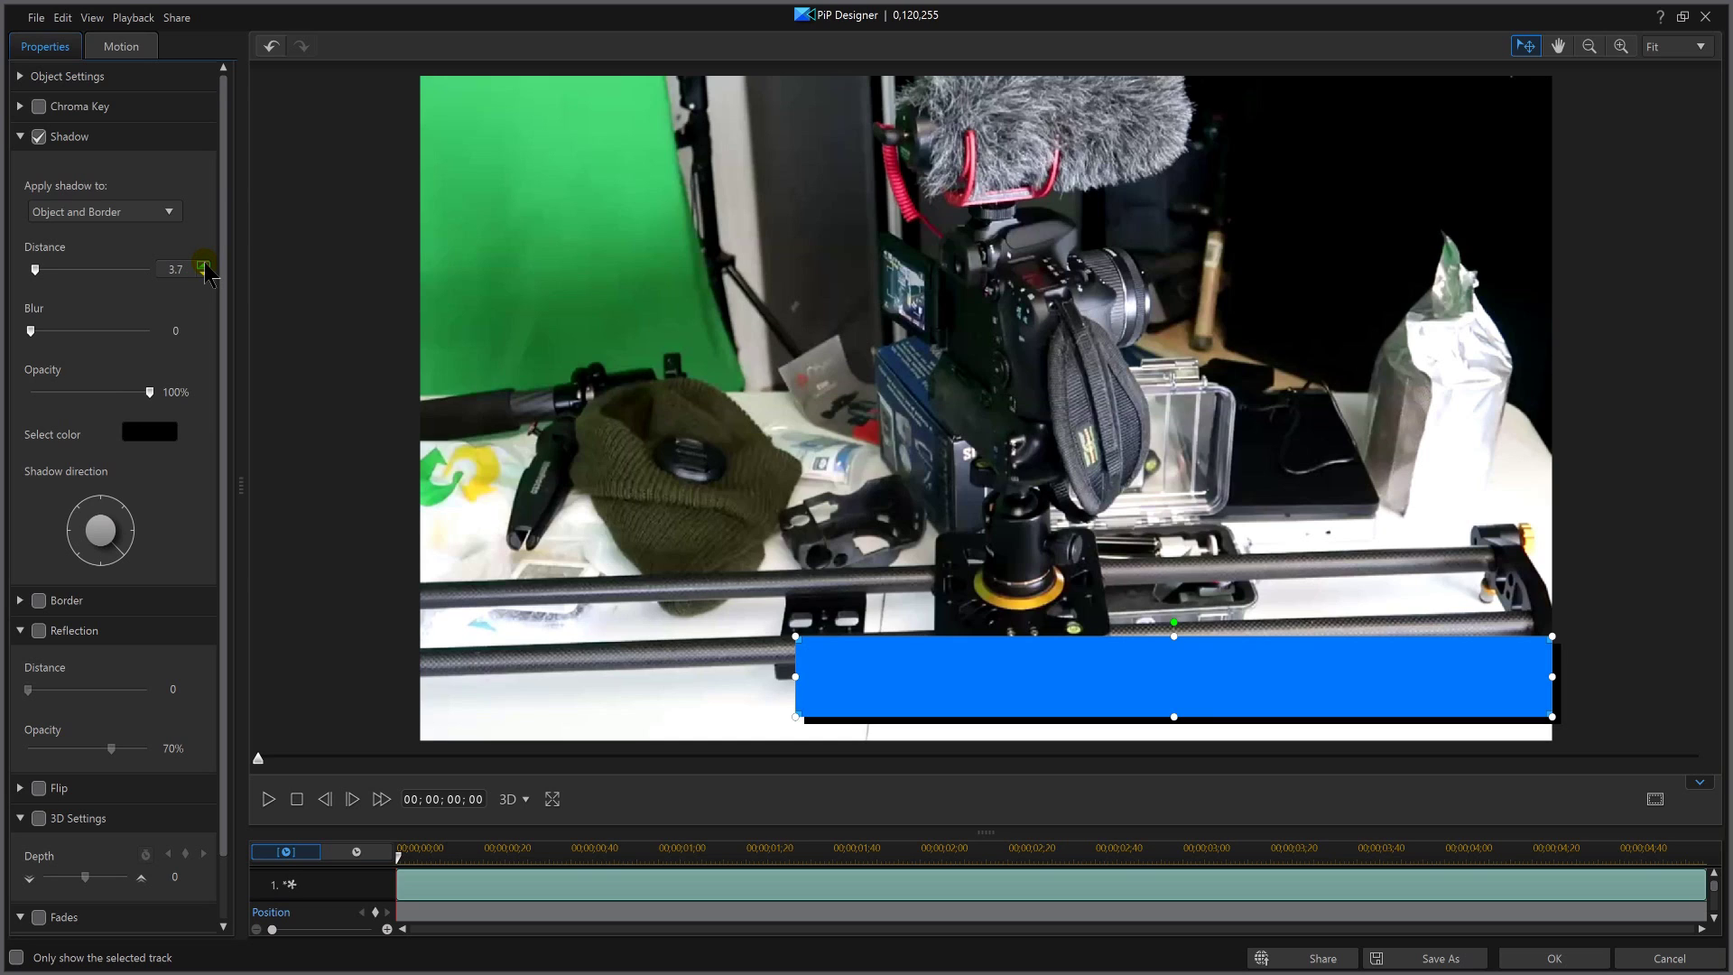
click(131, 539)
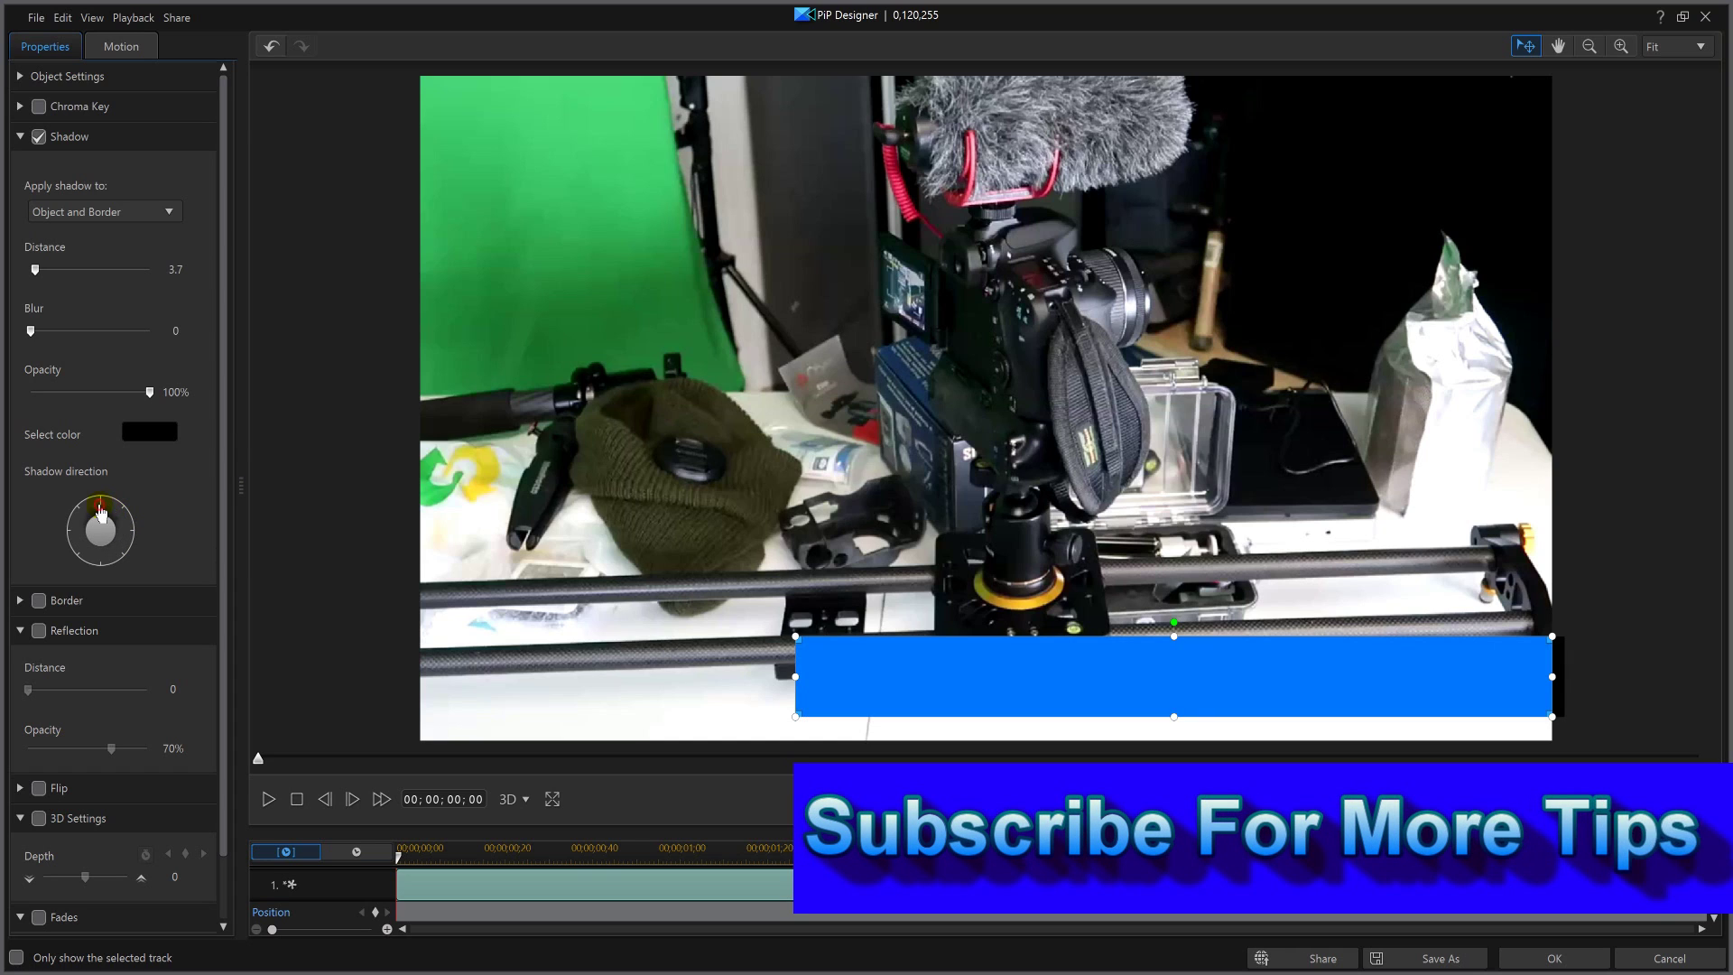
click(101, 513)
click(125, 548)
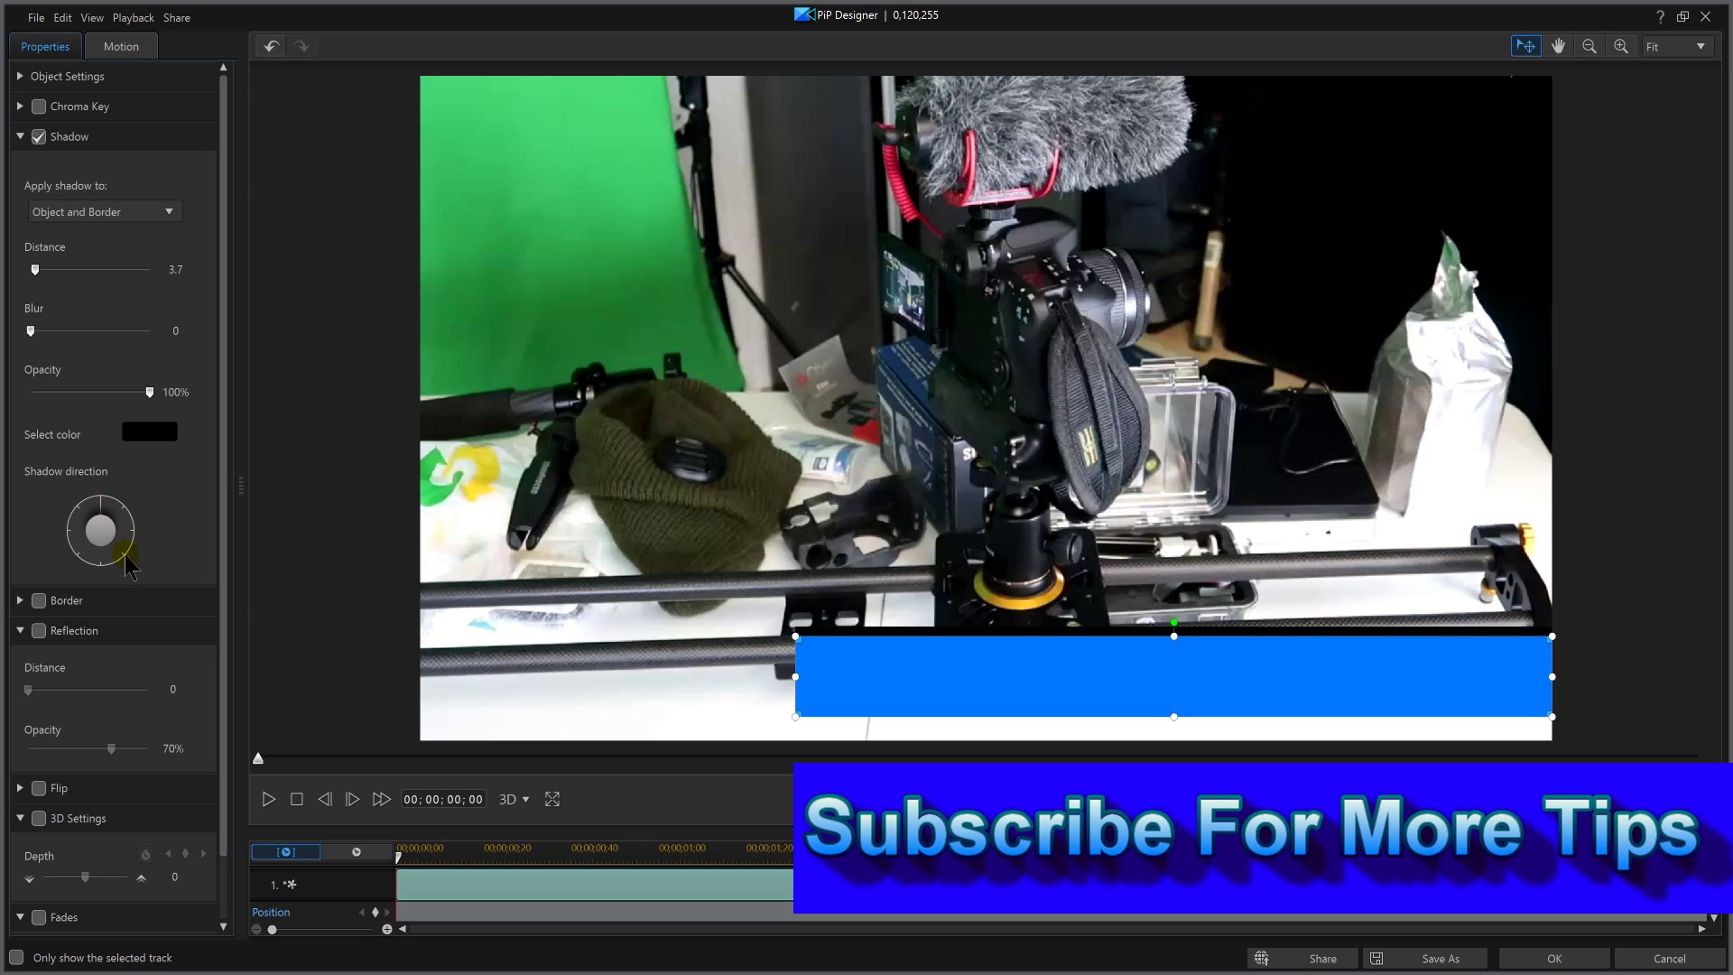
click(123, 554)
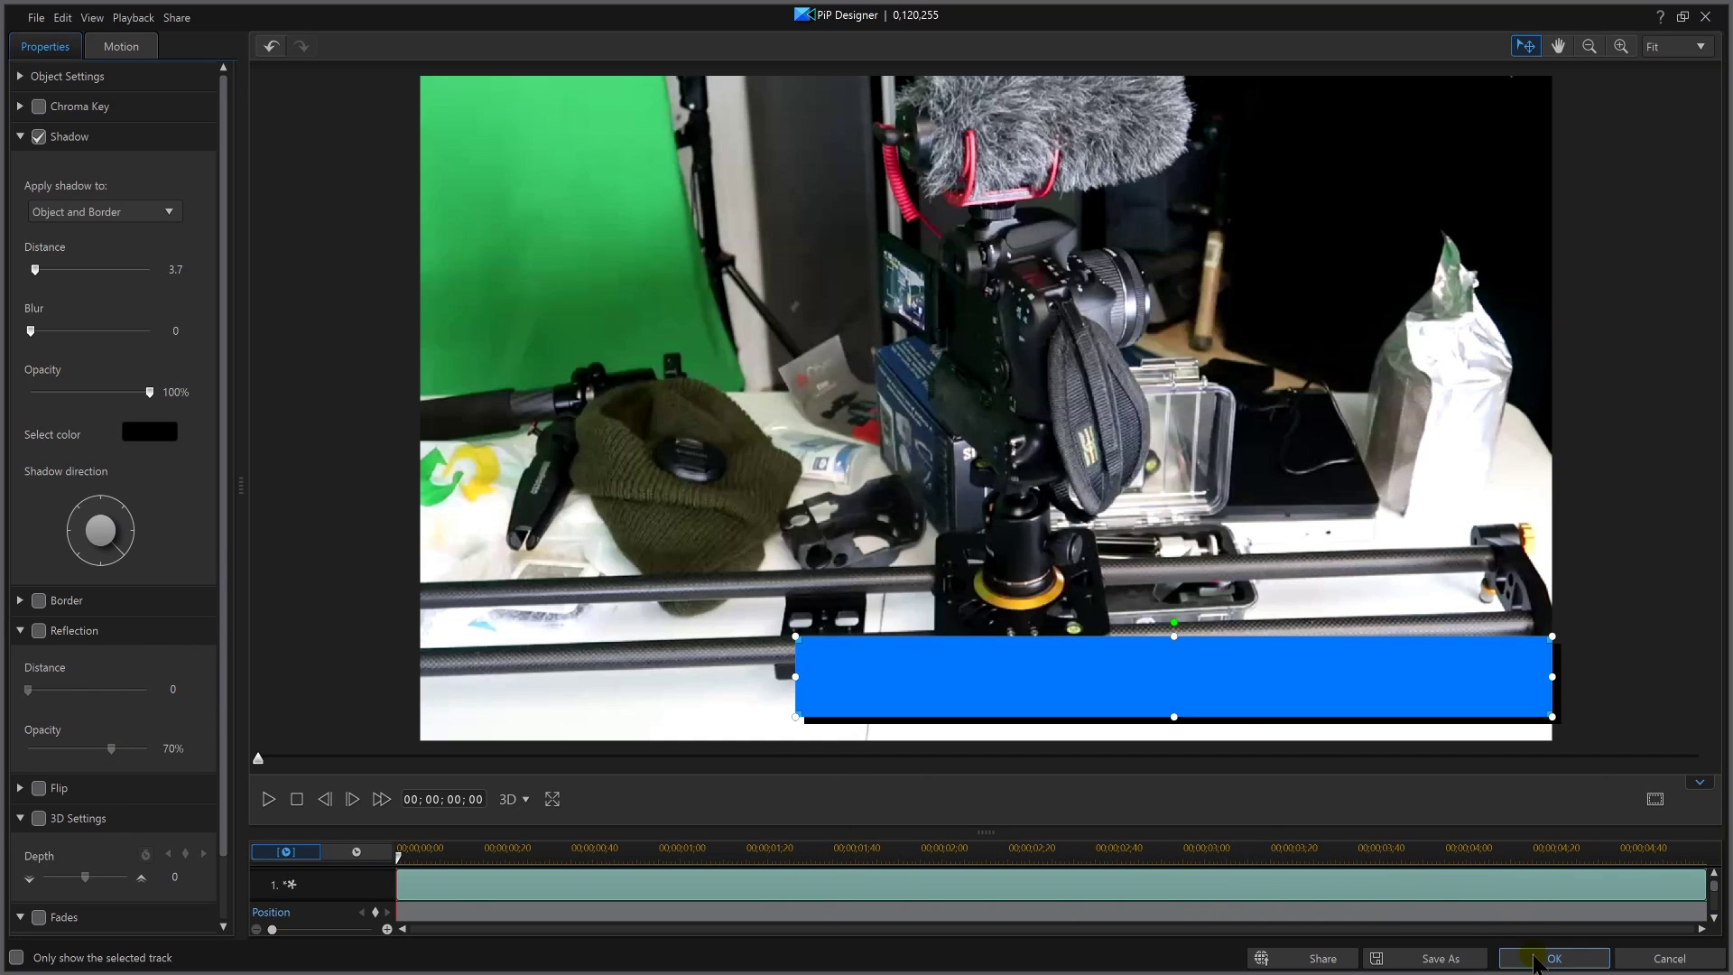
click(1536, 959)
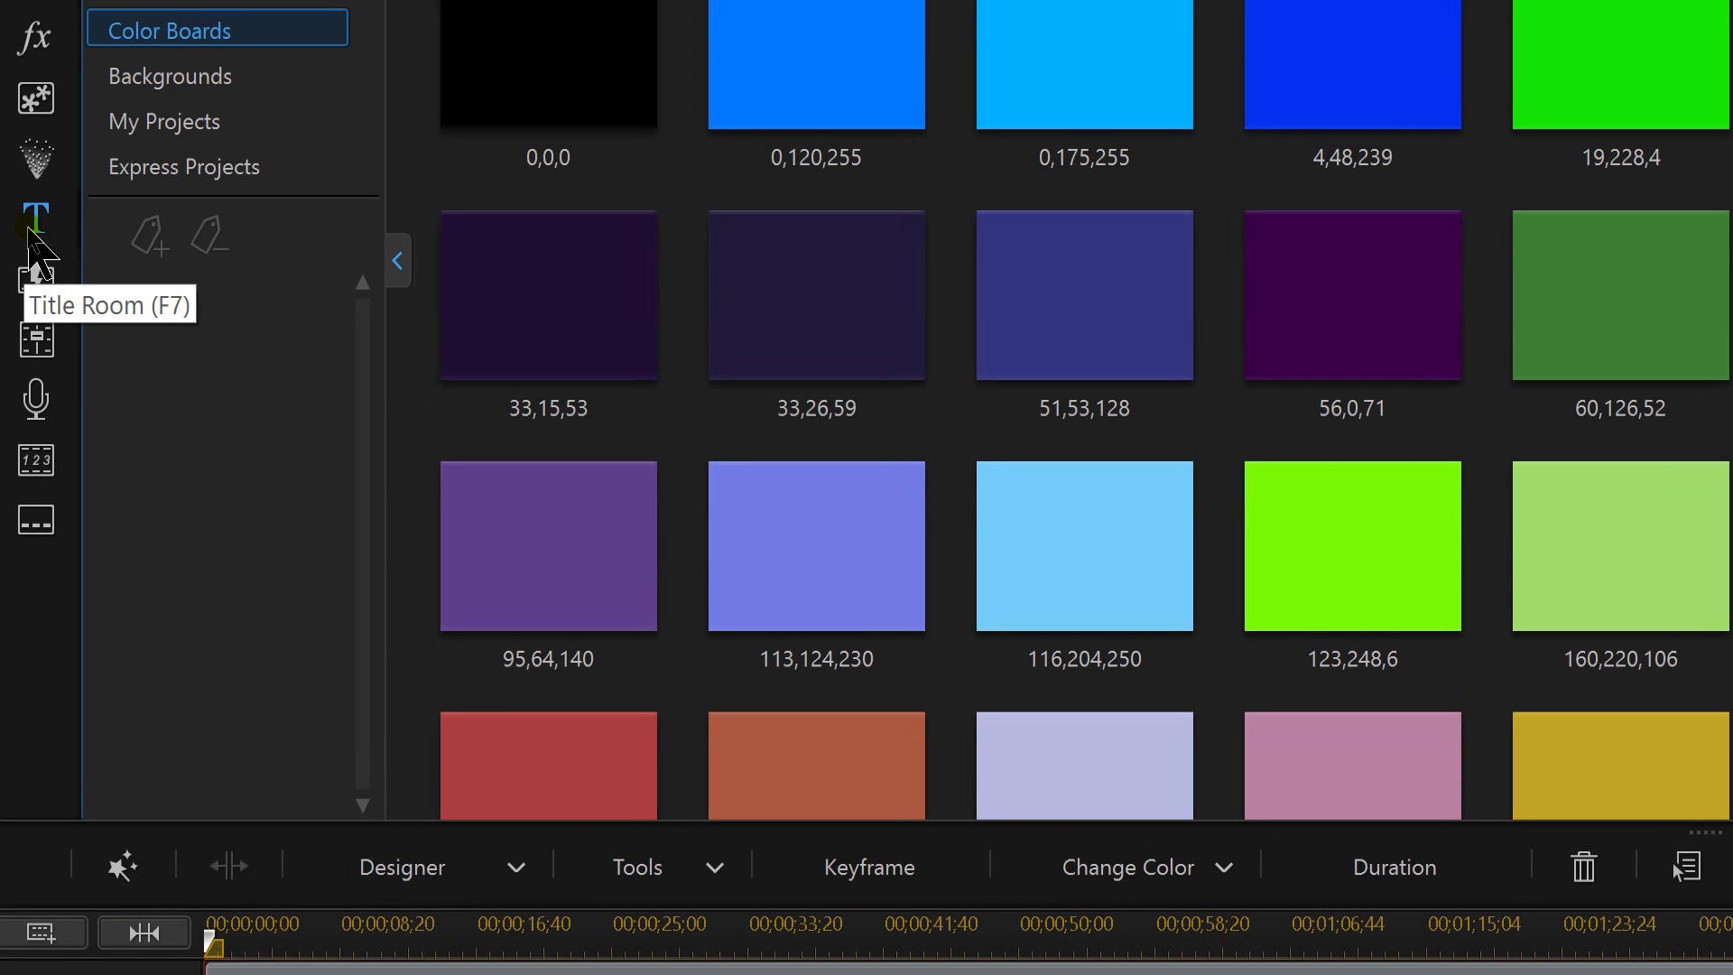
- Place the default My Title template on video track 3 at the start and open it
click(32, 226)
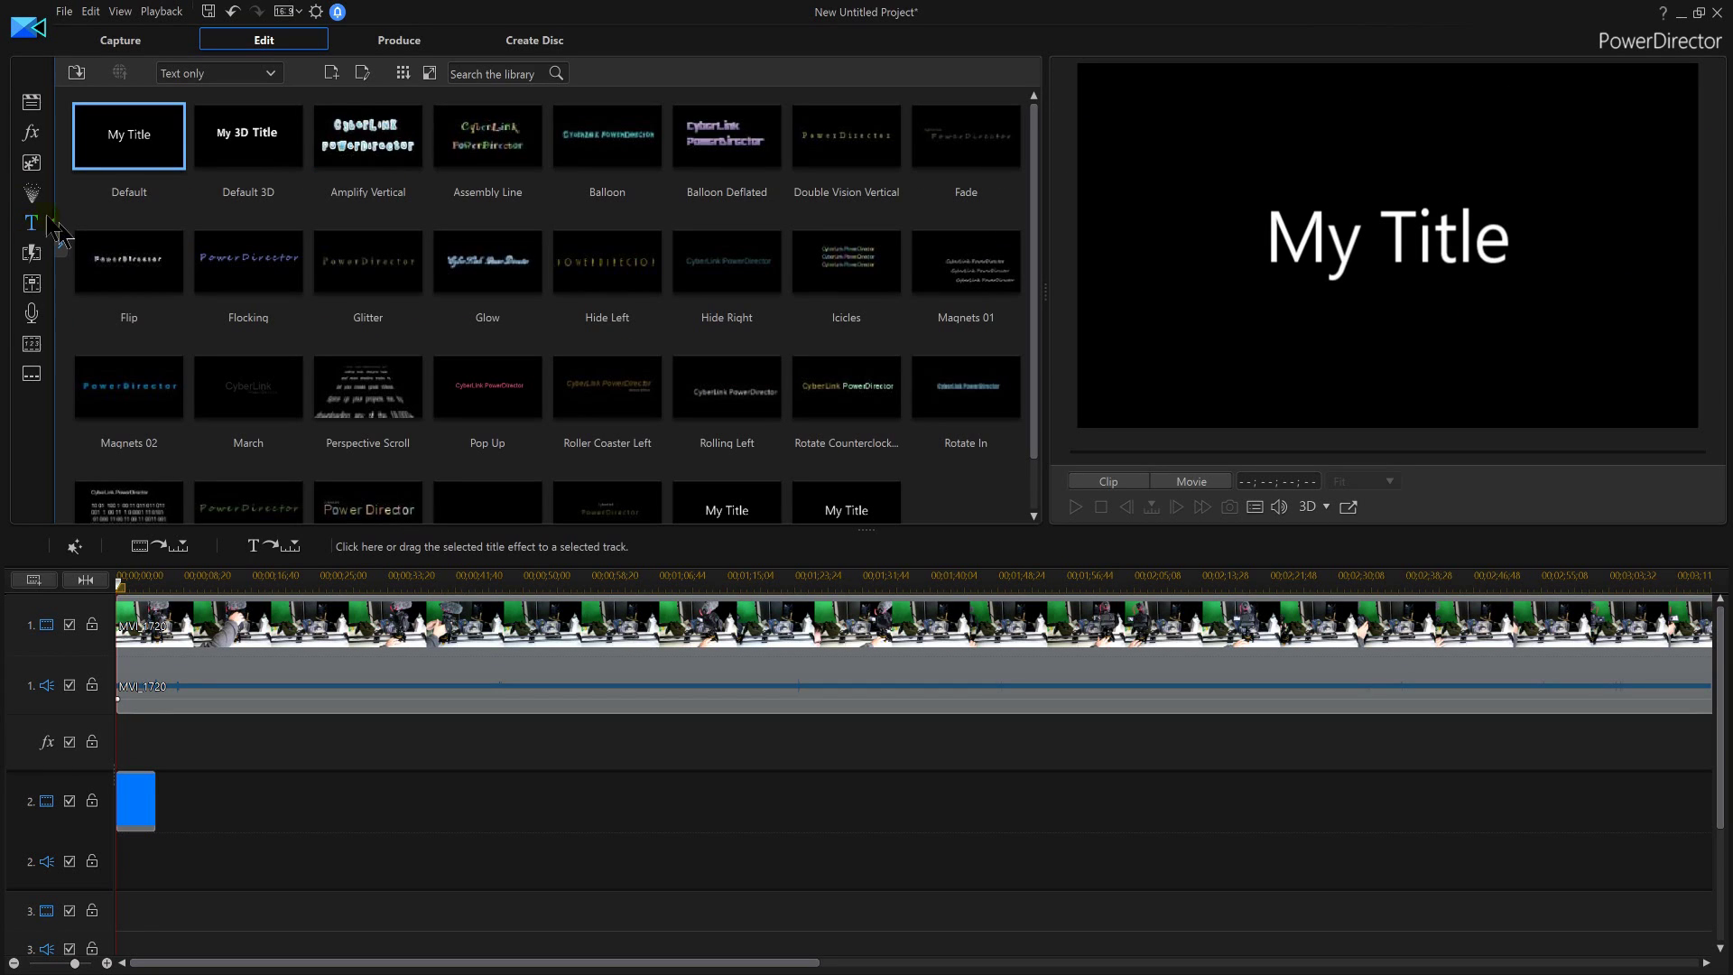
drag(130, 285, 98, 914)
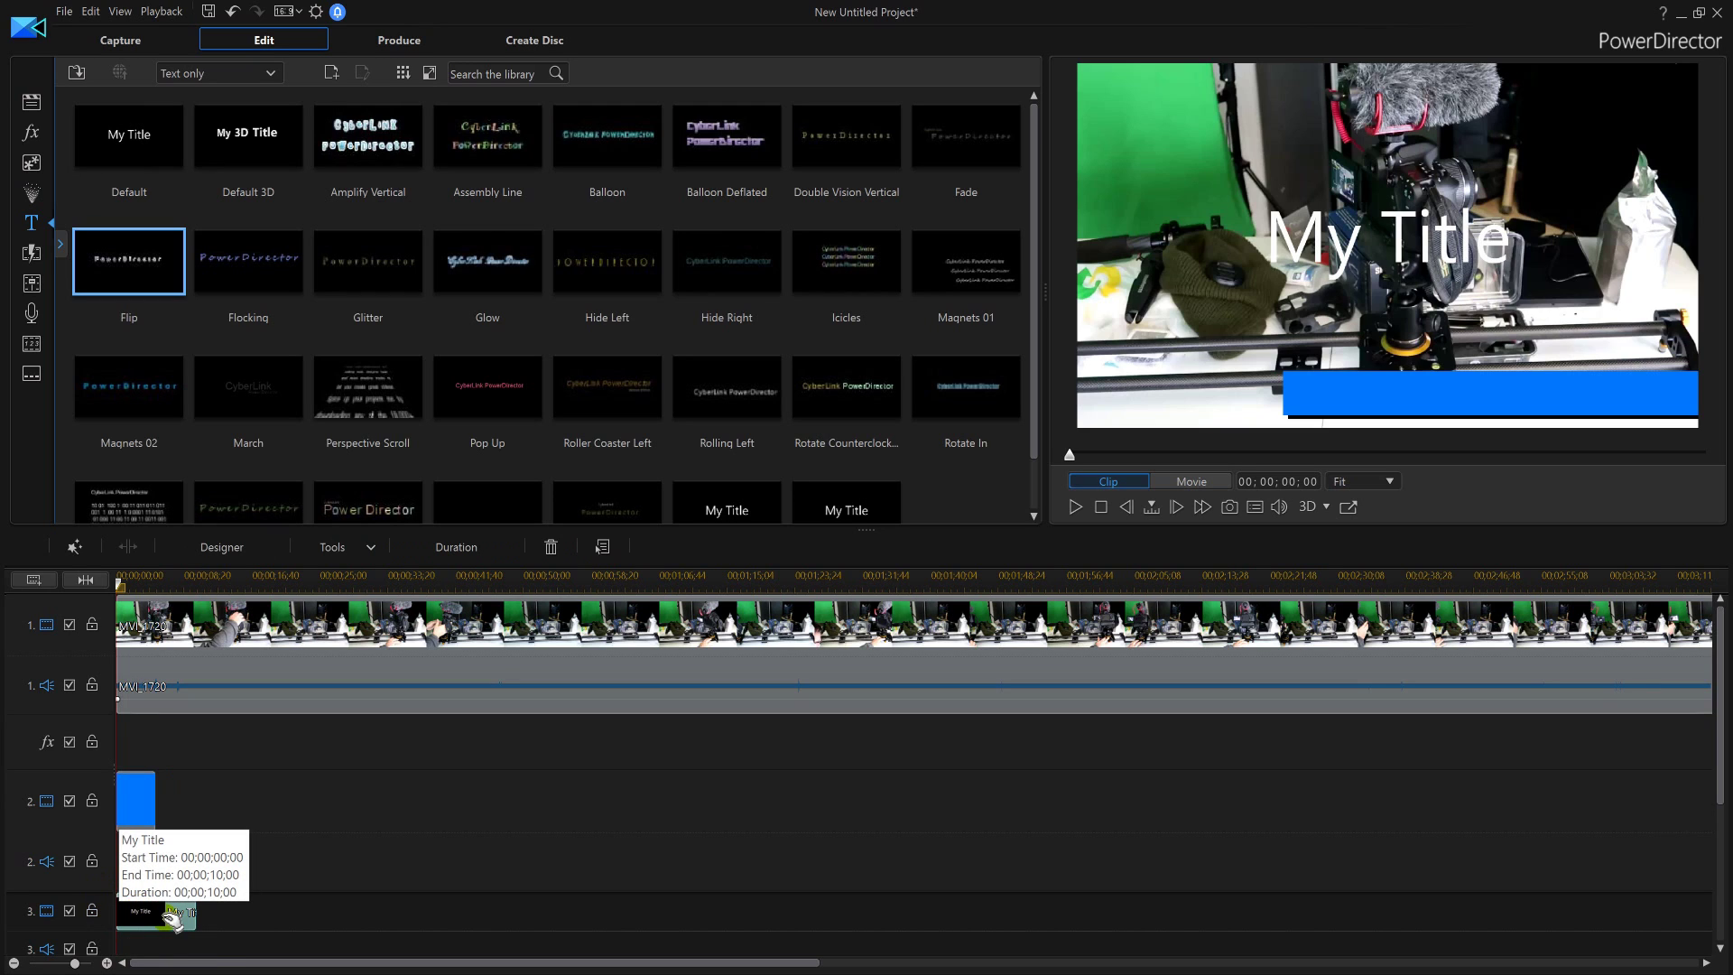
scroll(171, 919, down, 1)
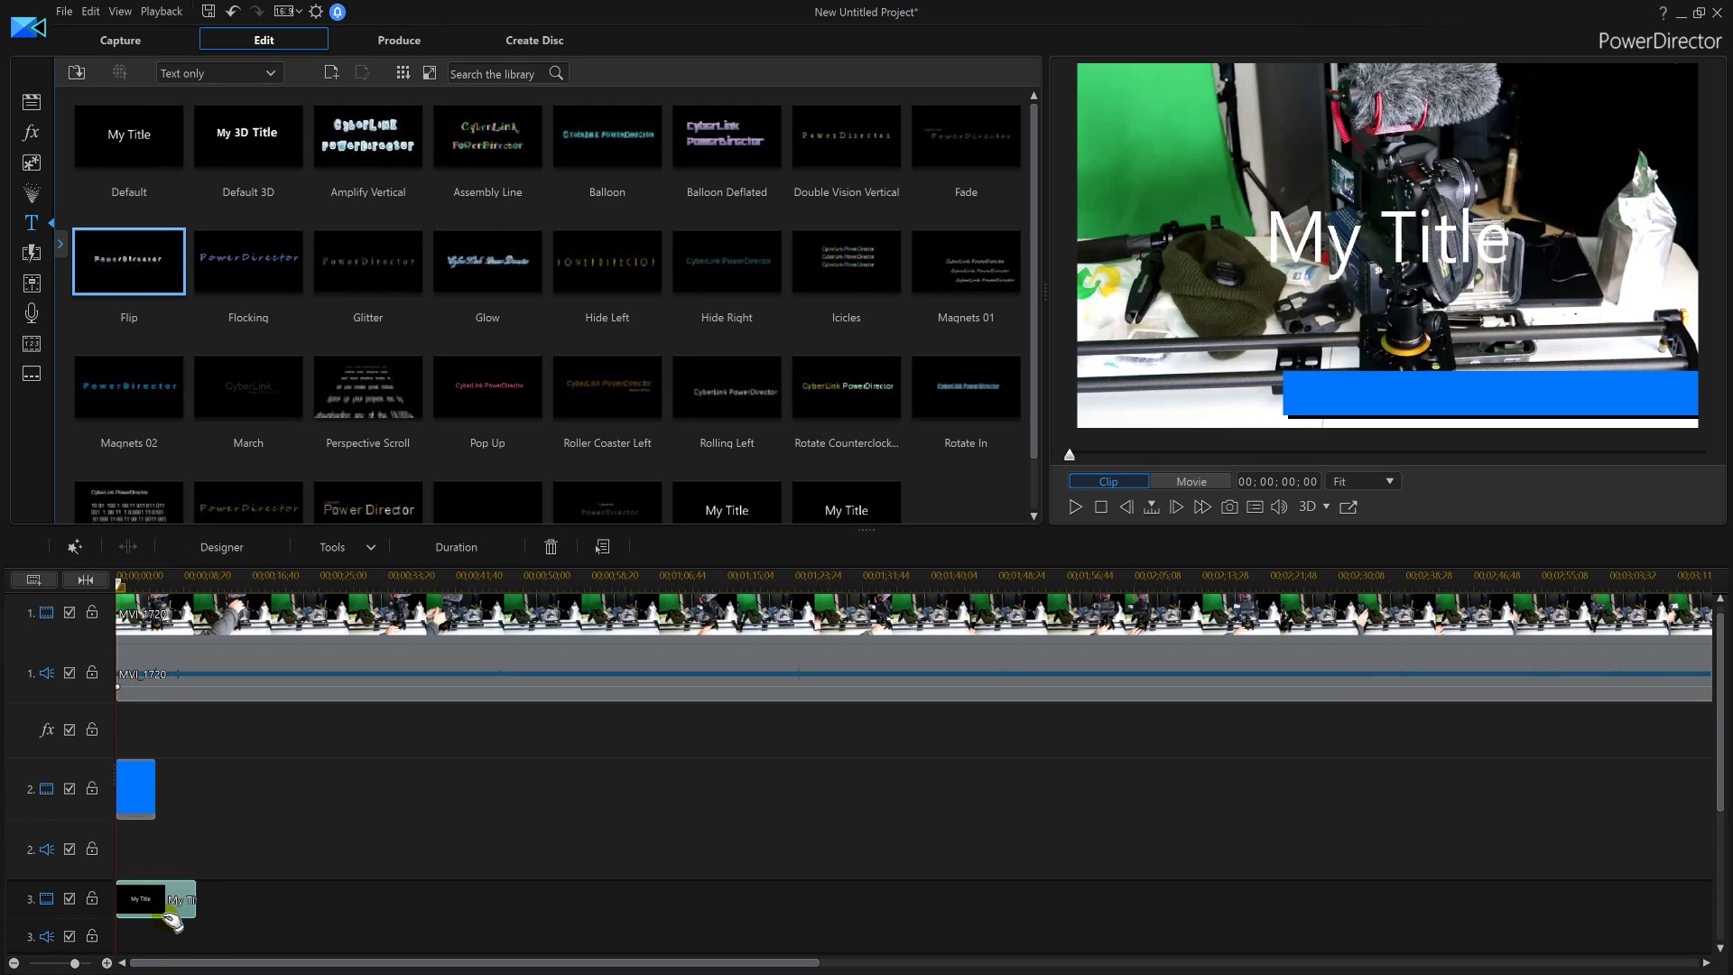
double_click(171, 917)
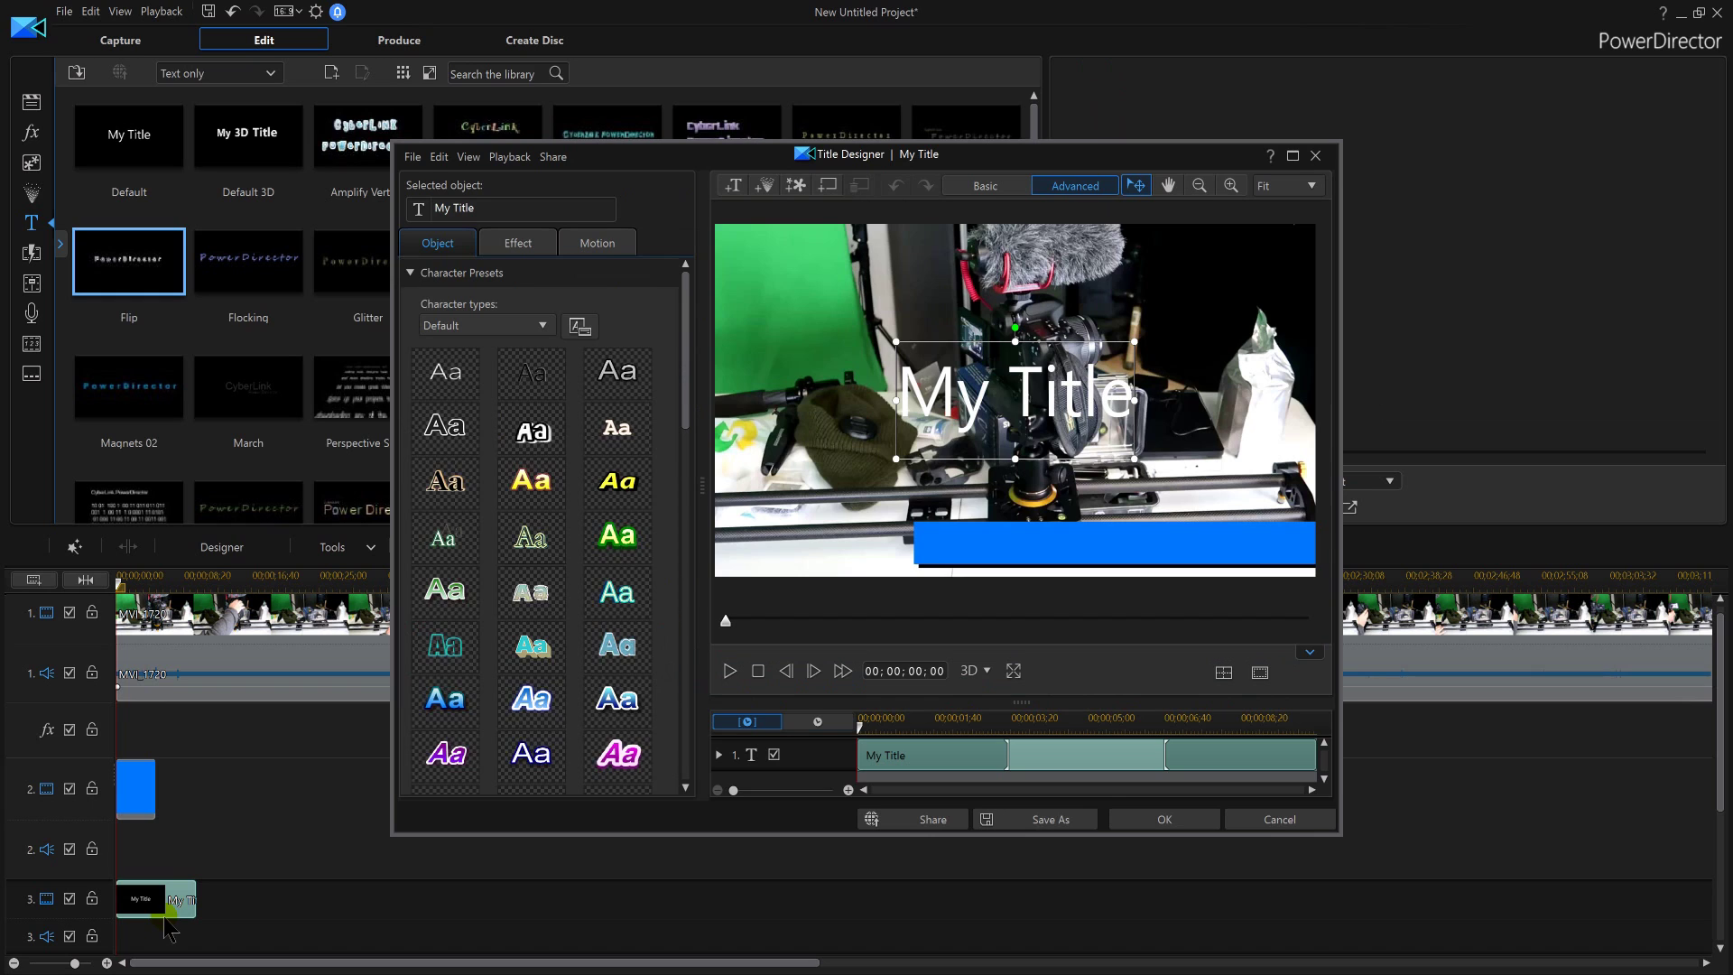
- Change the title text to 'Camera Slider' with a plain sans character preset
double_click(929, 397)
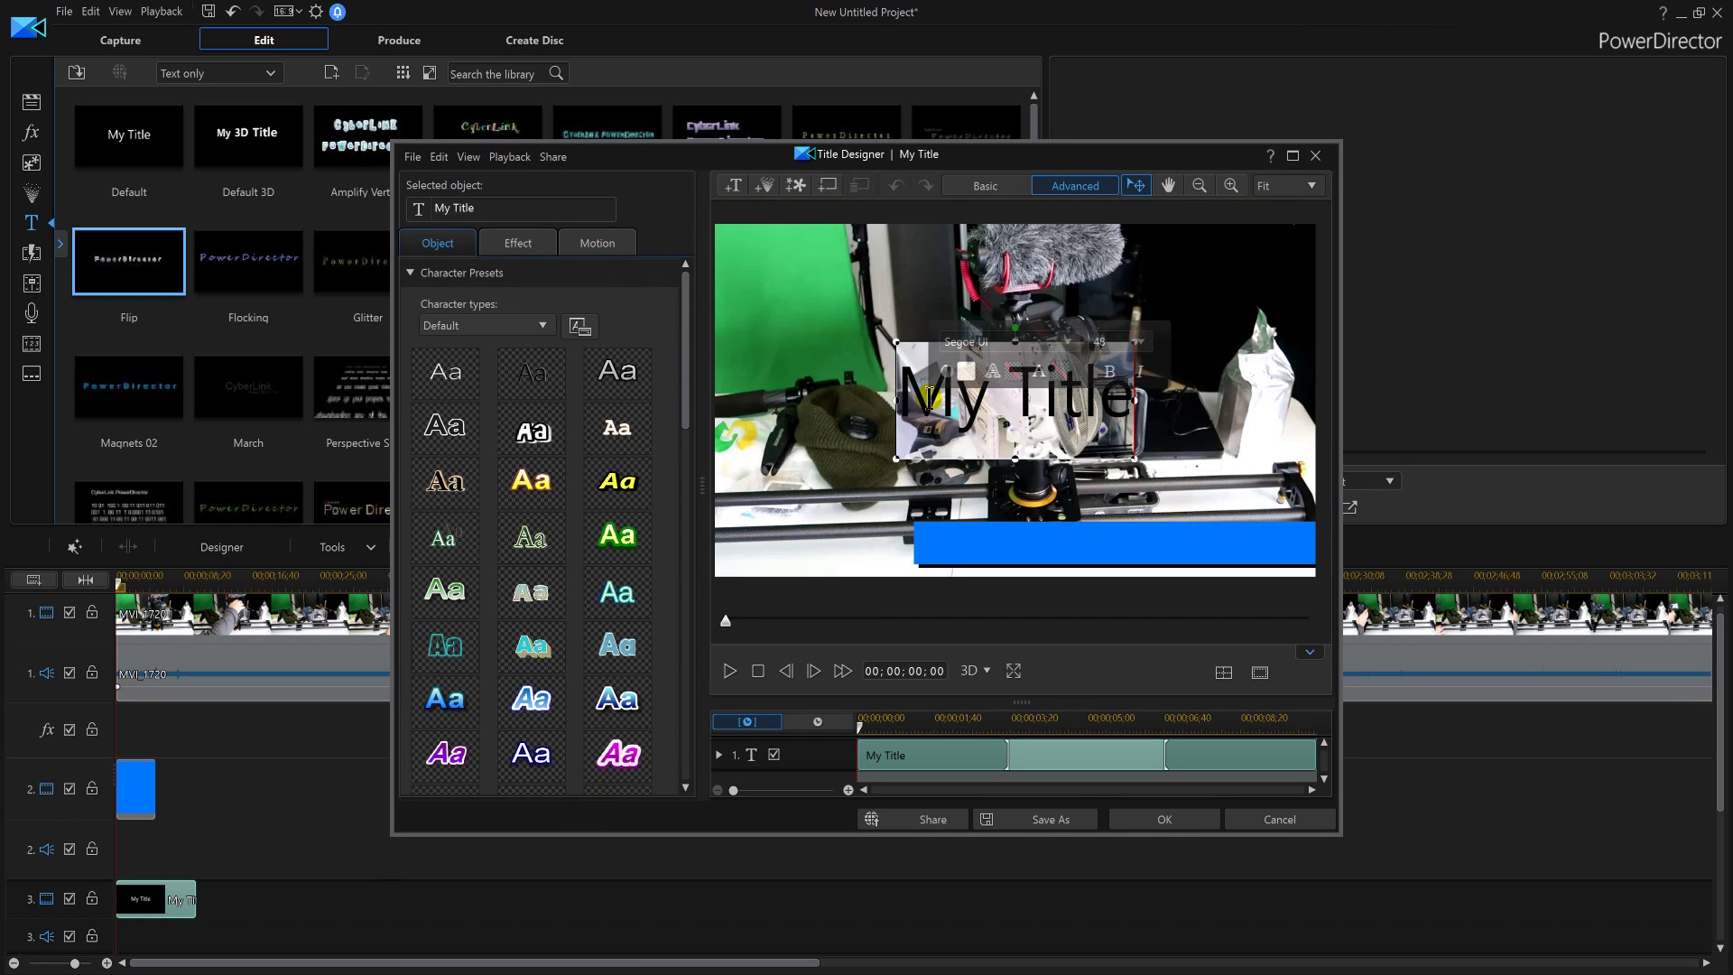
text(Ca)
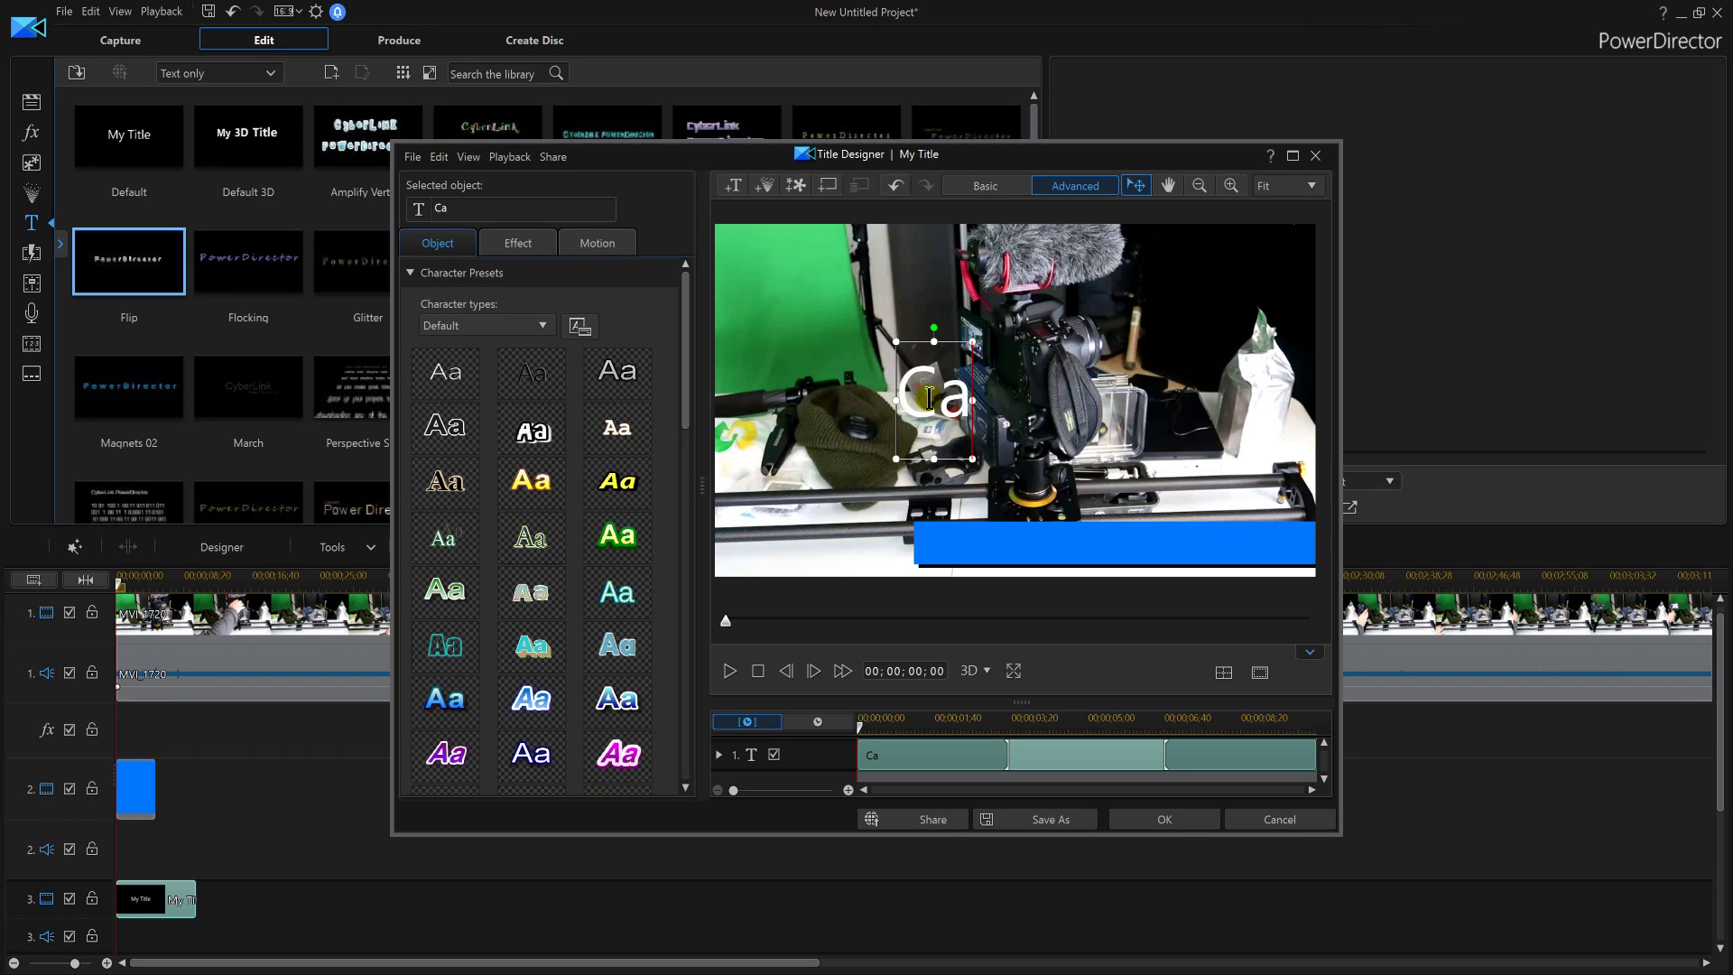
text(mera Sl)
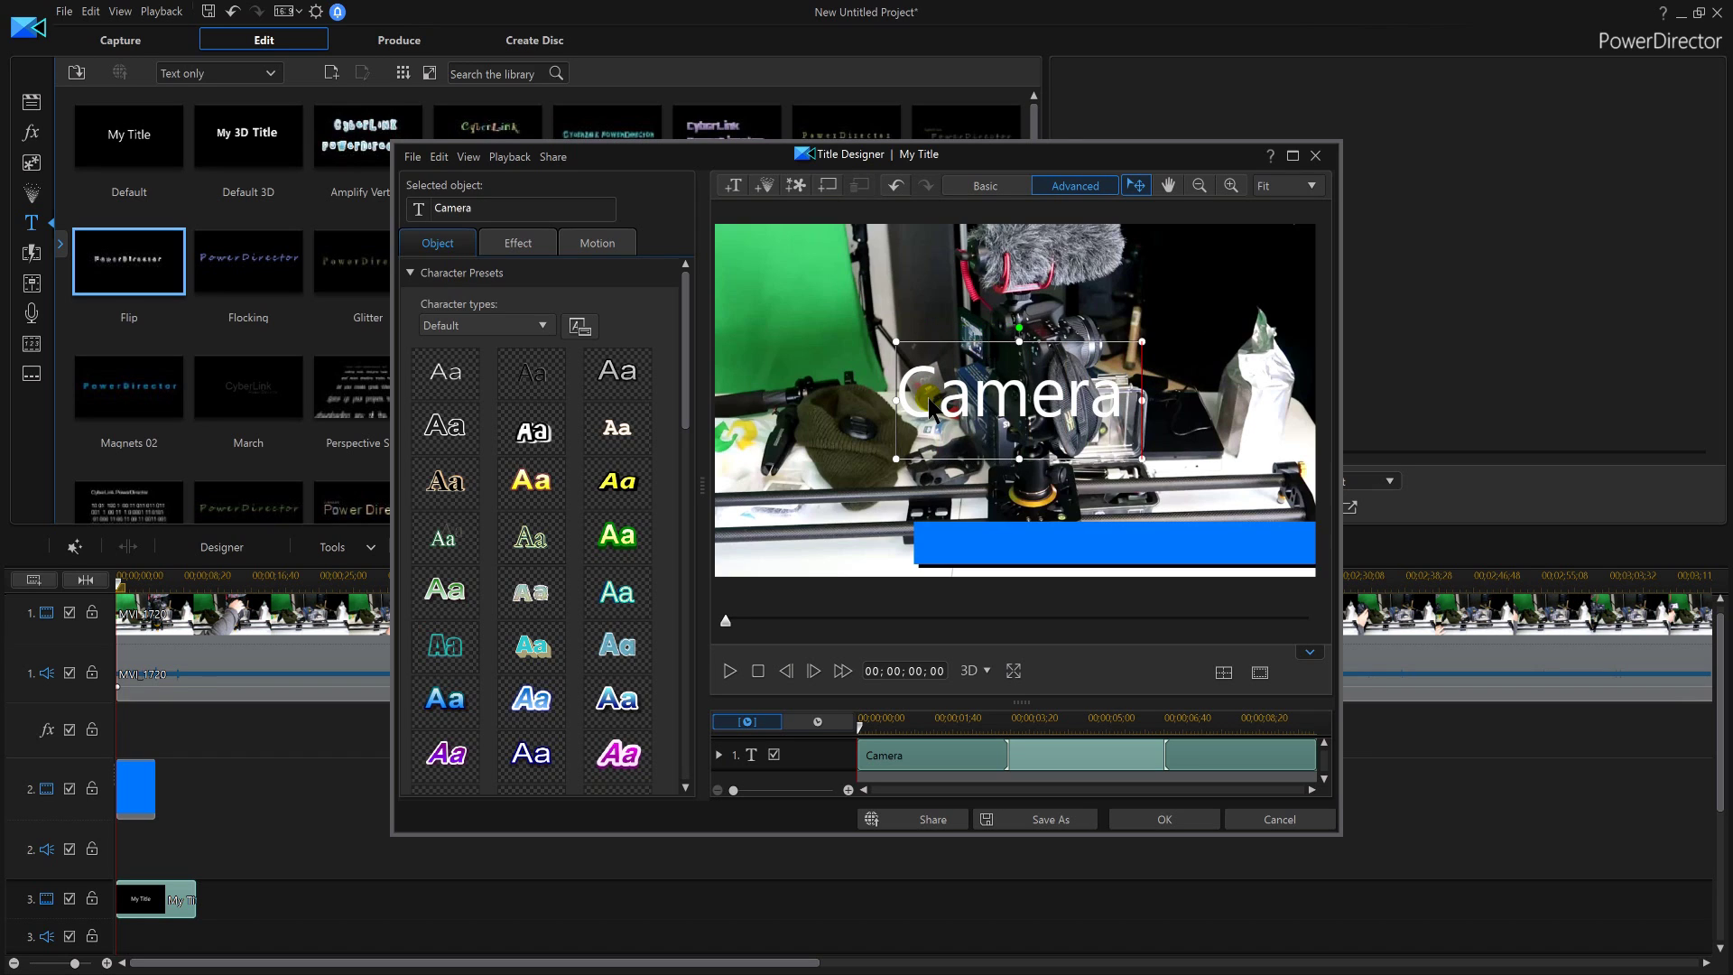
key(BackSpace)
key(BackSpace)
key(BackSpace)
text(Slider)
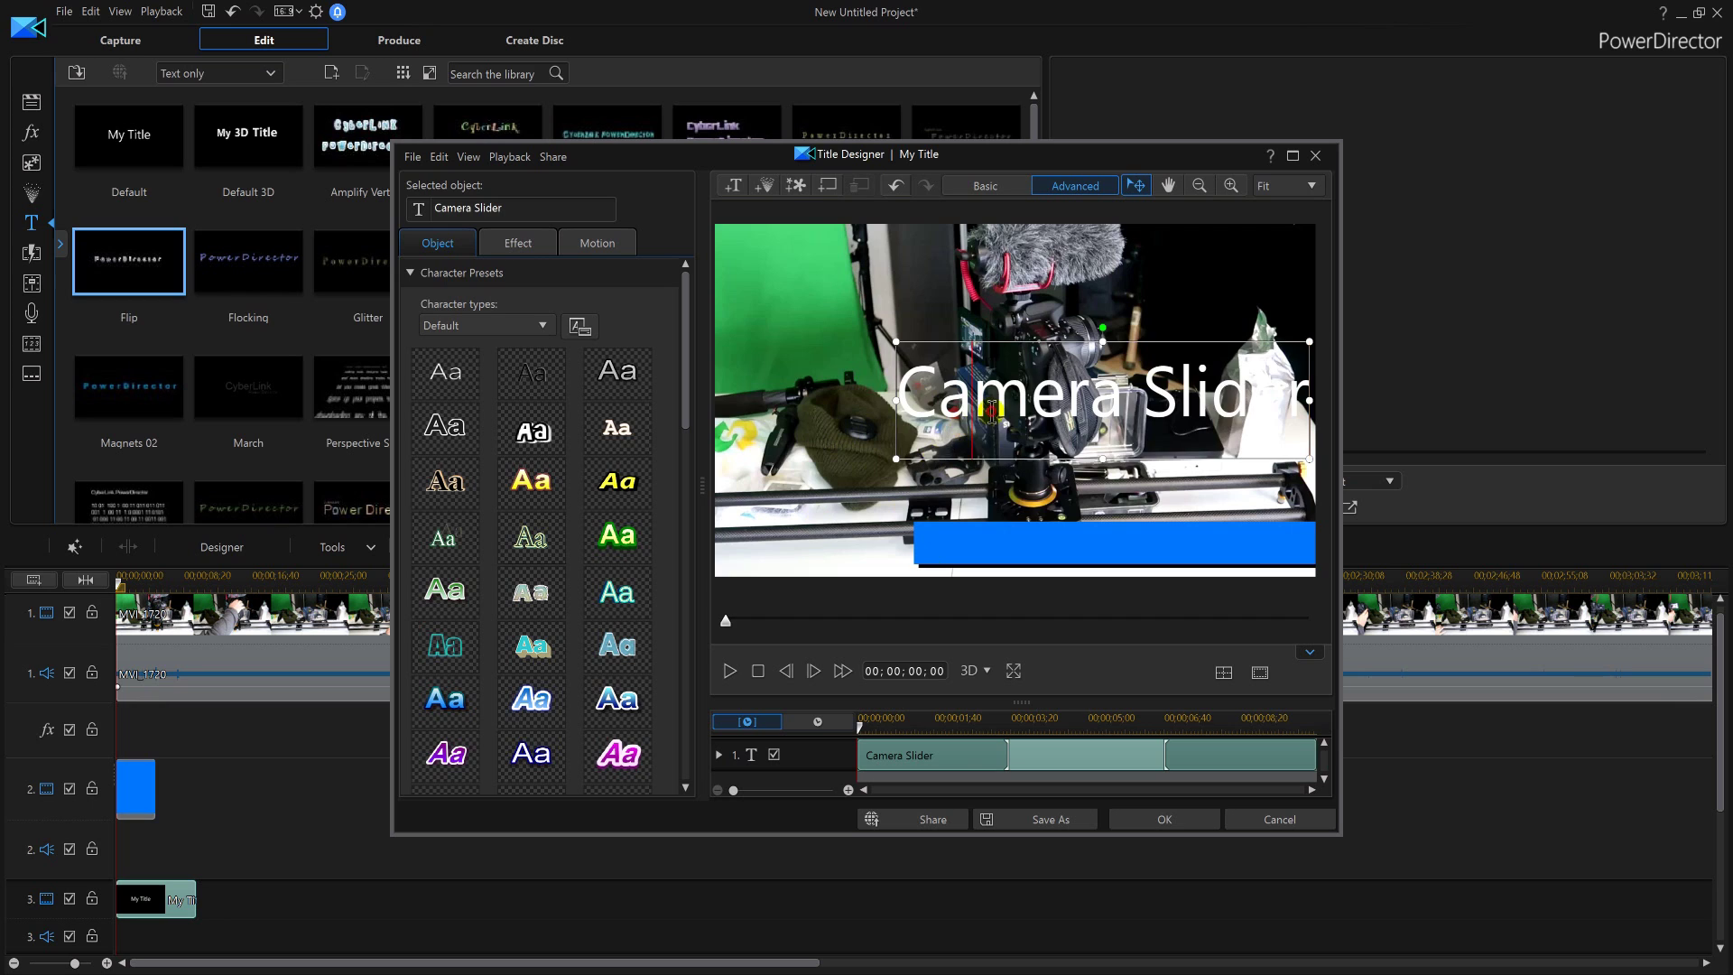
key(ctrl+a)
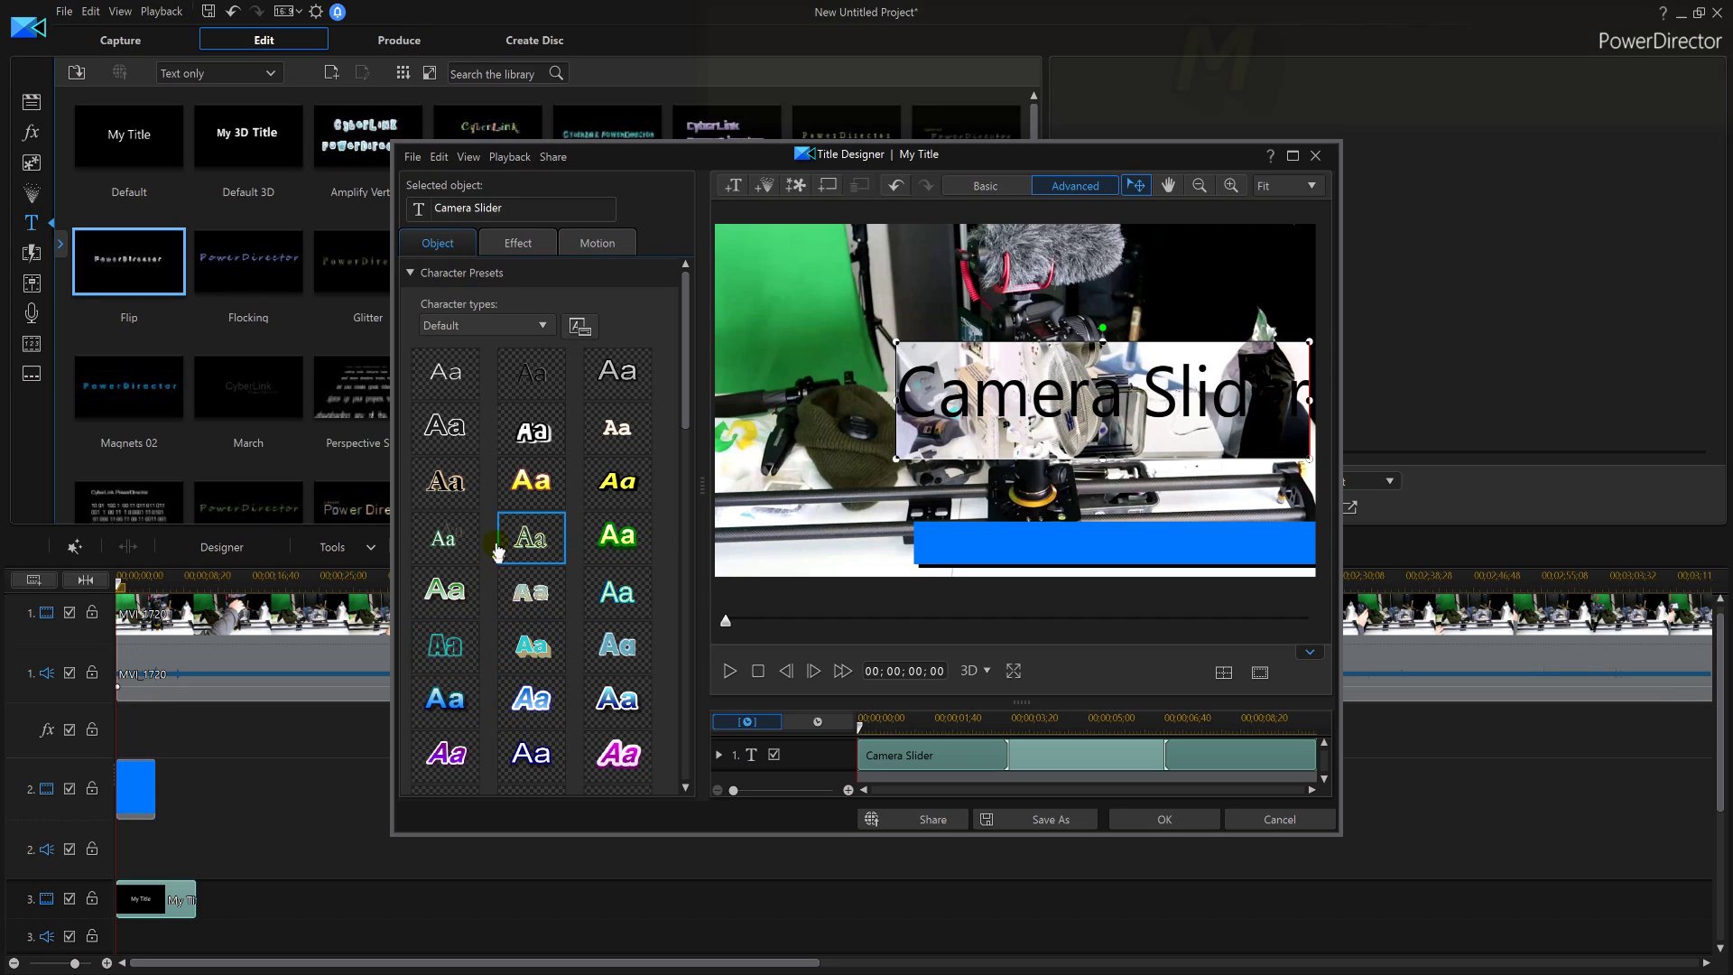
click(531, 440)
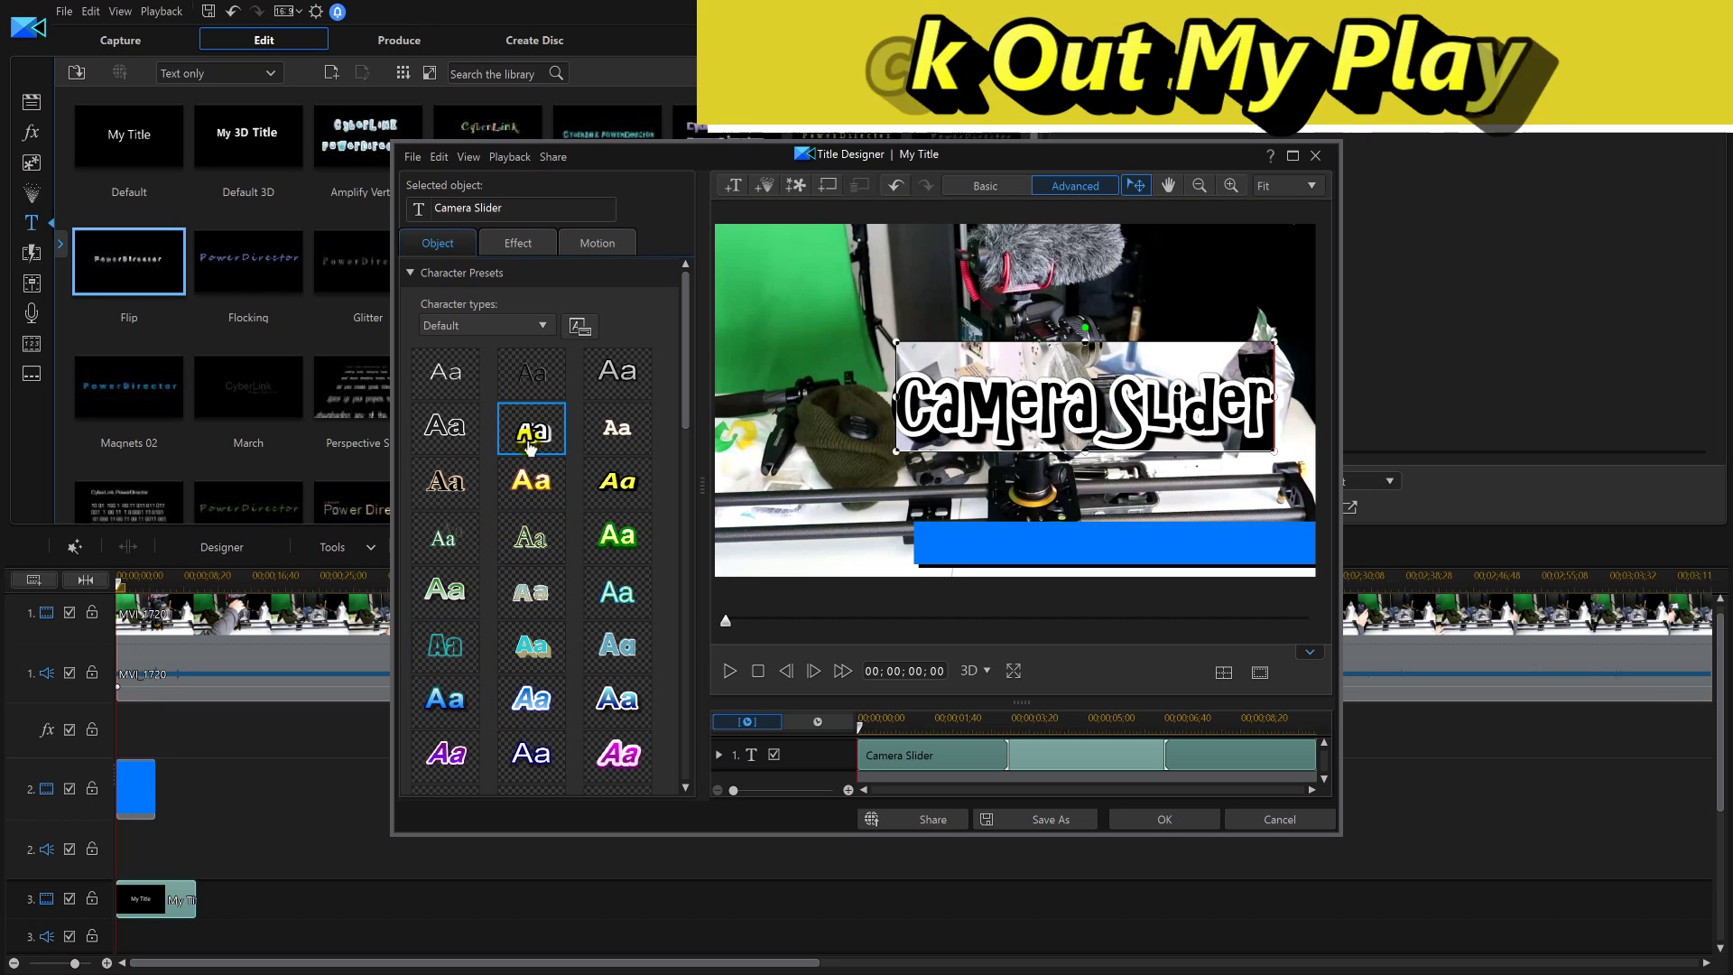
click(595, 432)
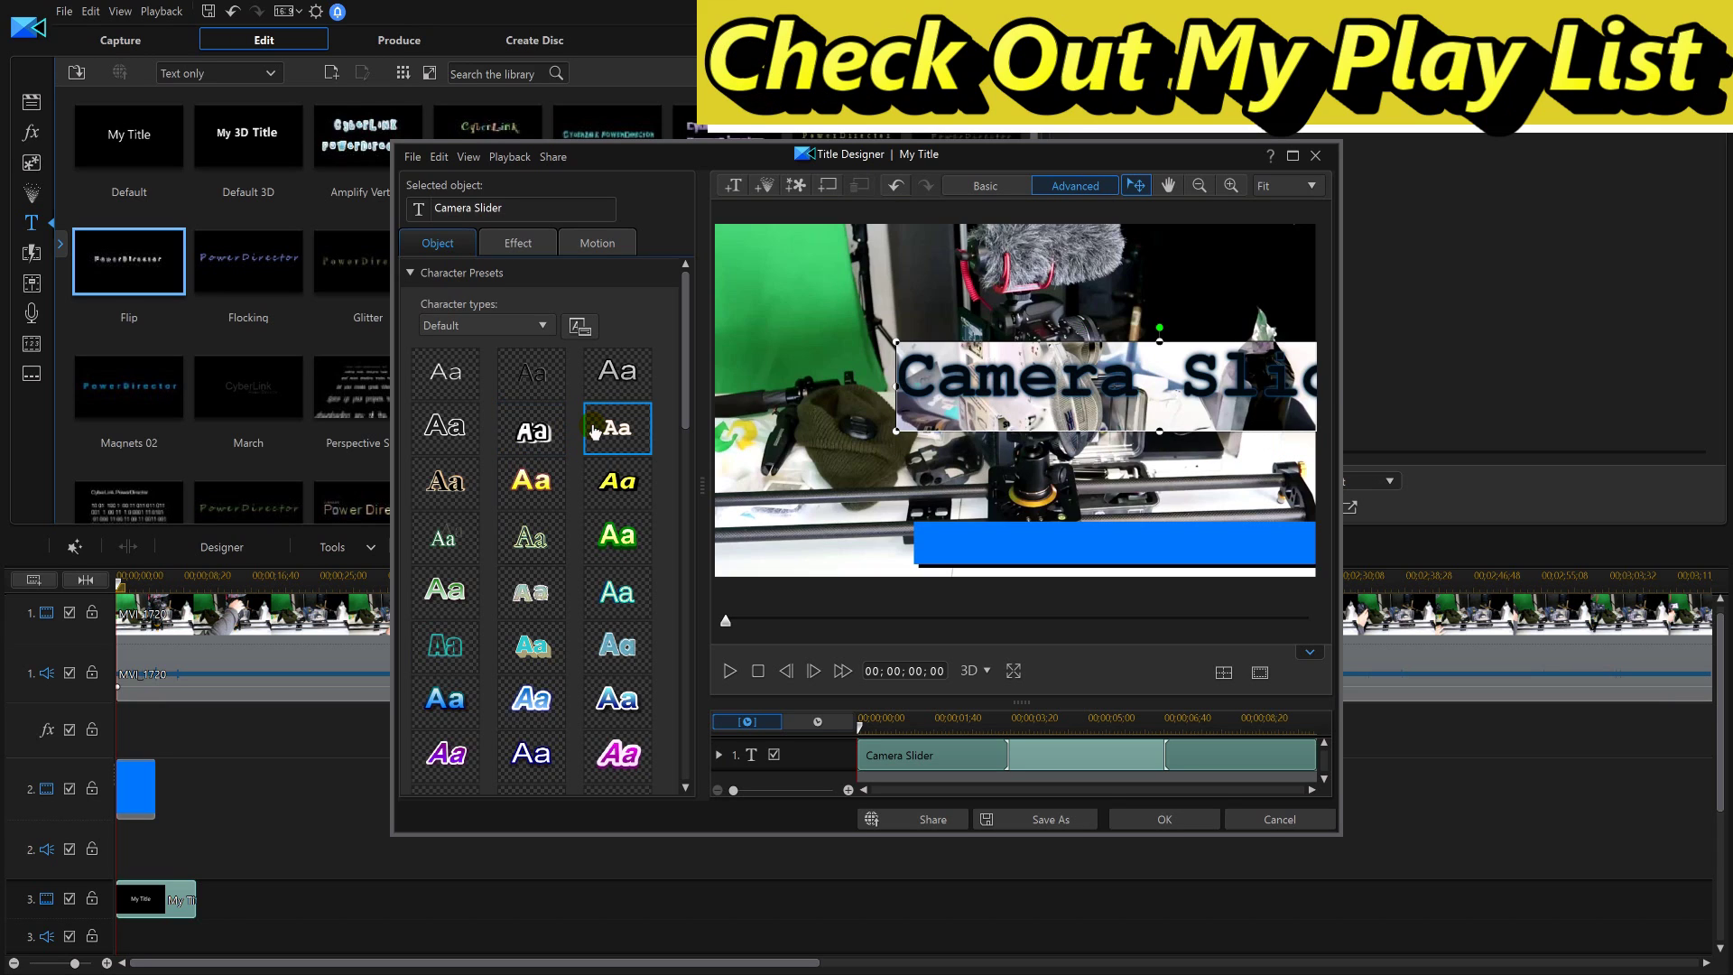
click(605, 395)
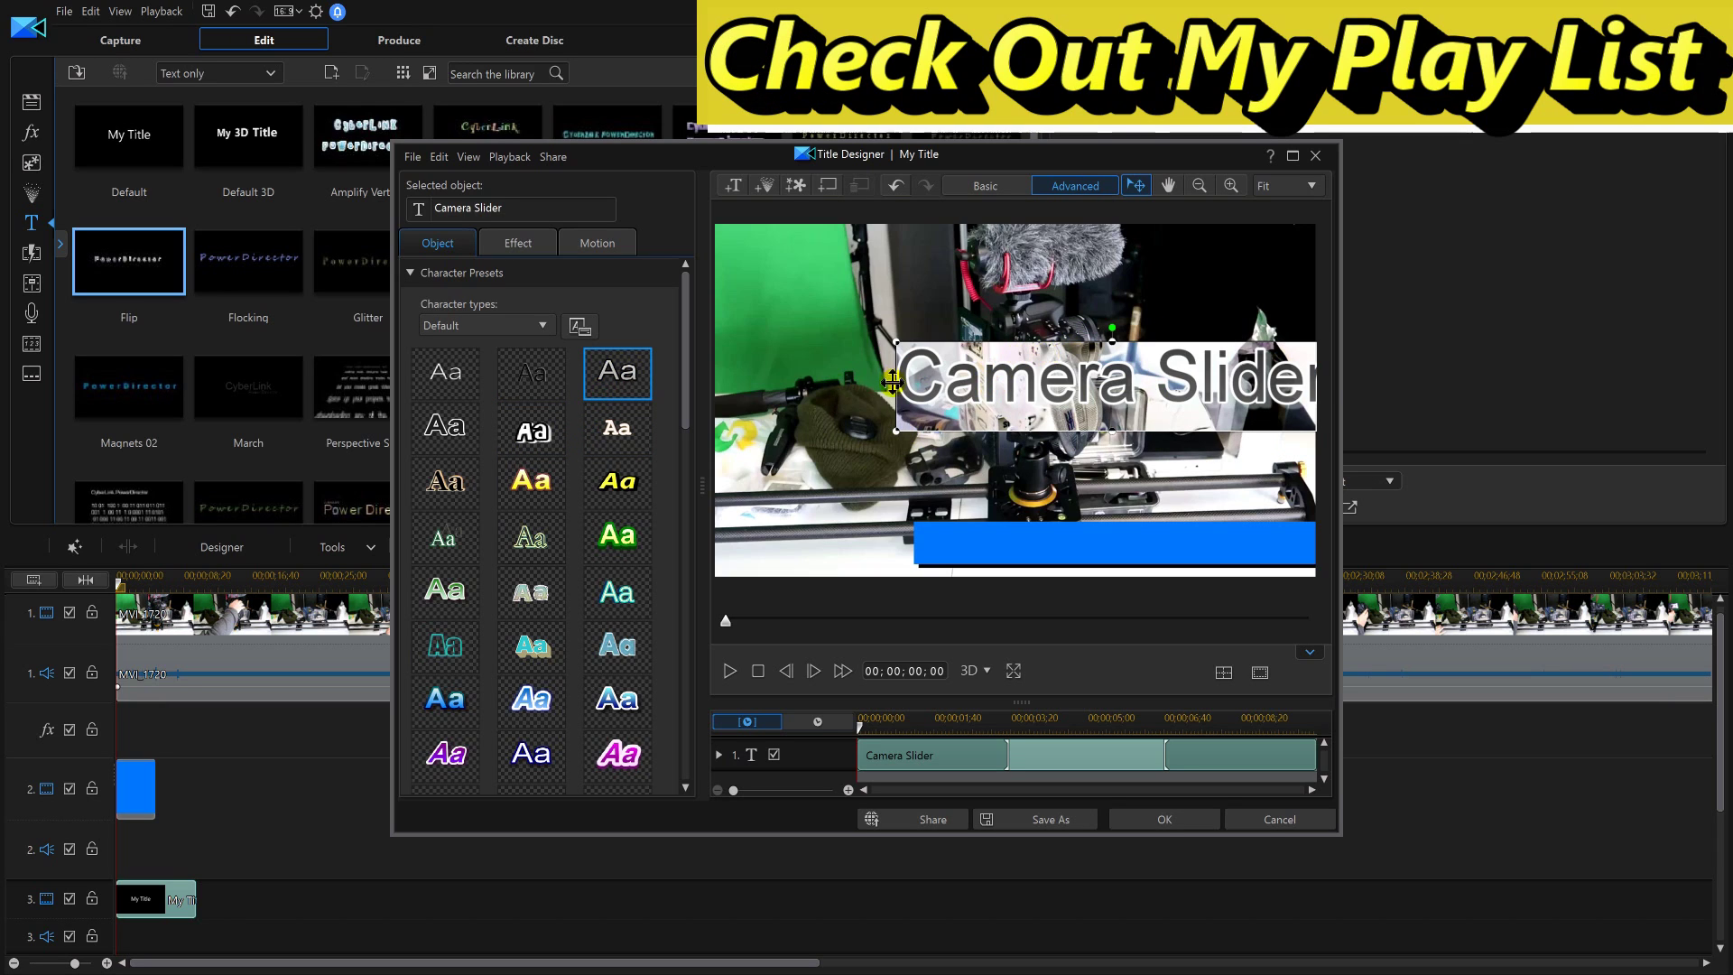
- Resize and move the Camera Slider text box onto the blue bar and save the title
drag(892, 383, 1032, 386)
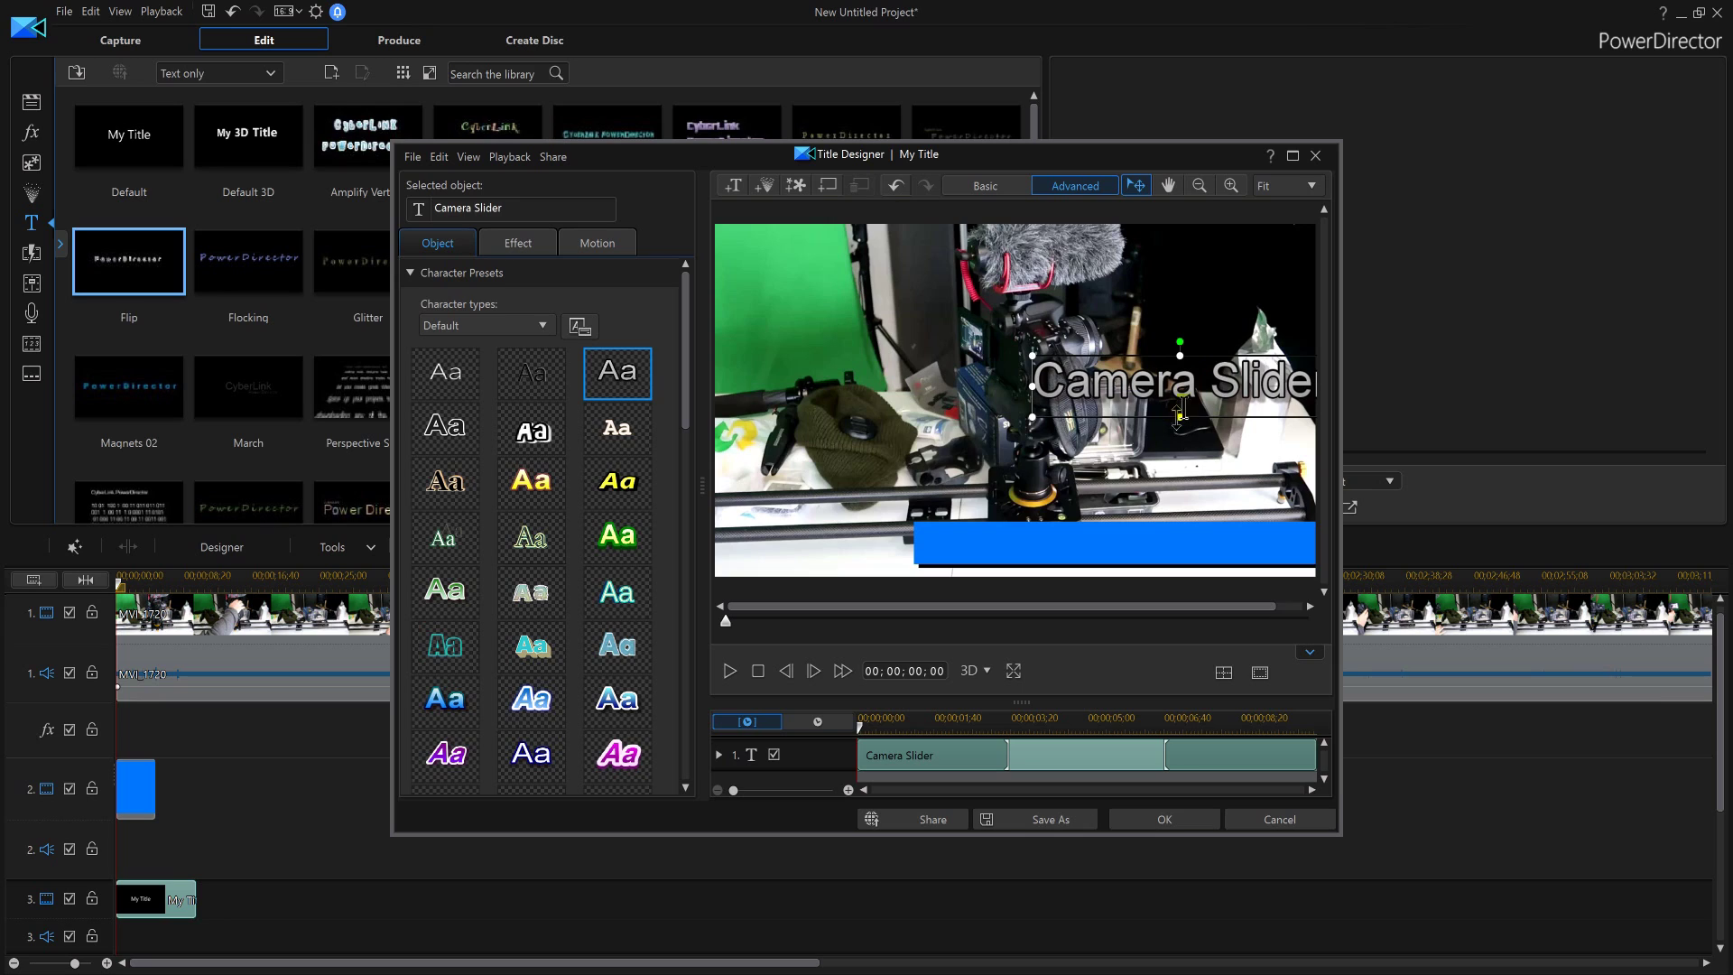
click(1234, 352)
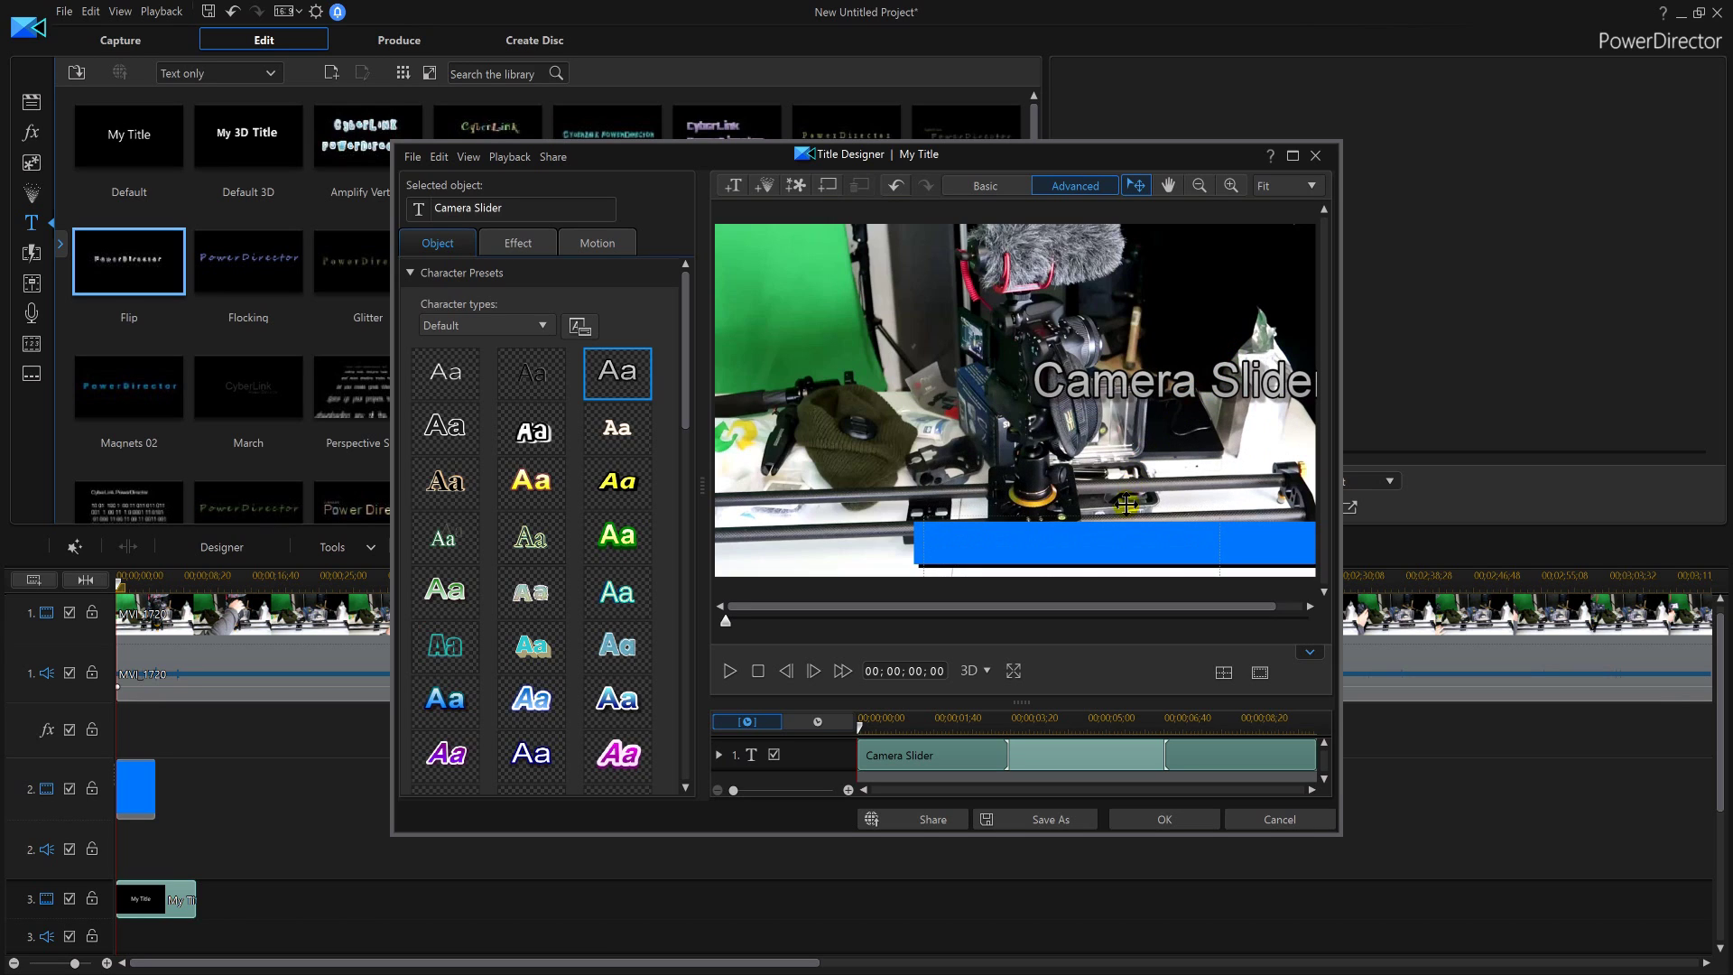
drag(1119, 507, 1123, 516)
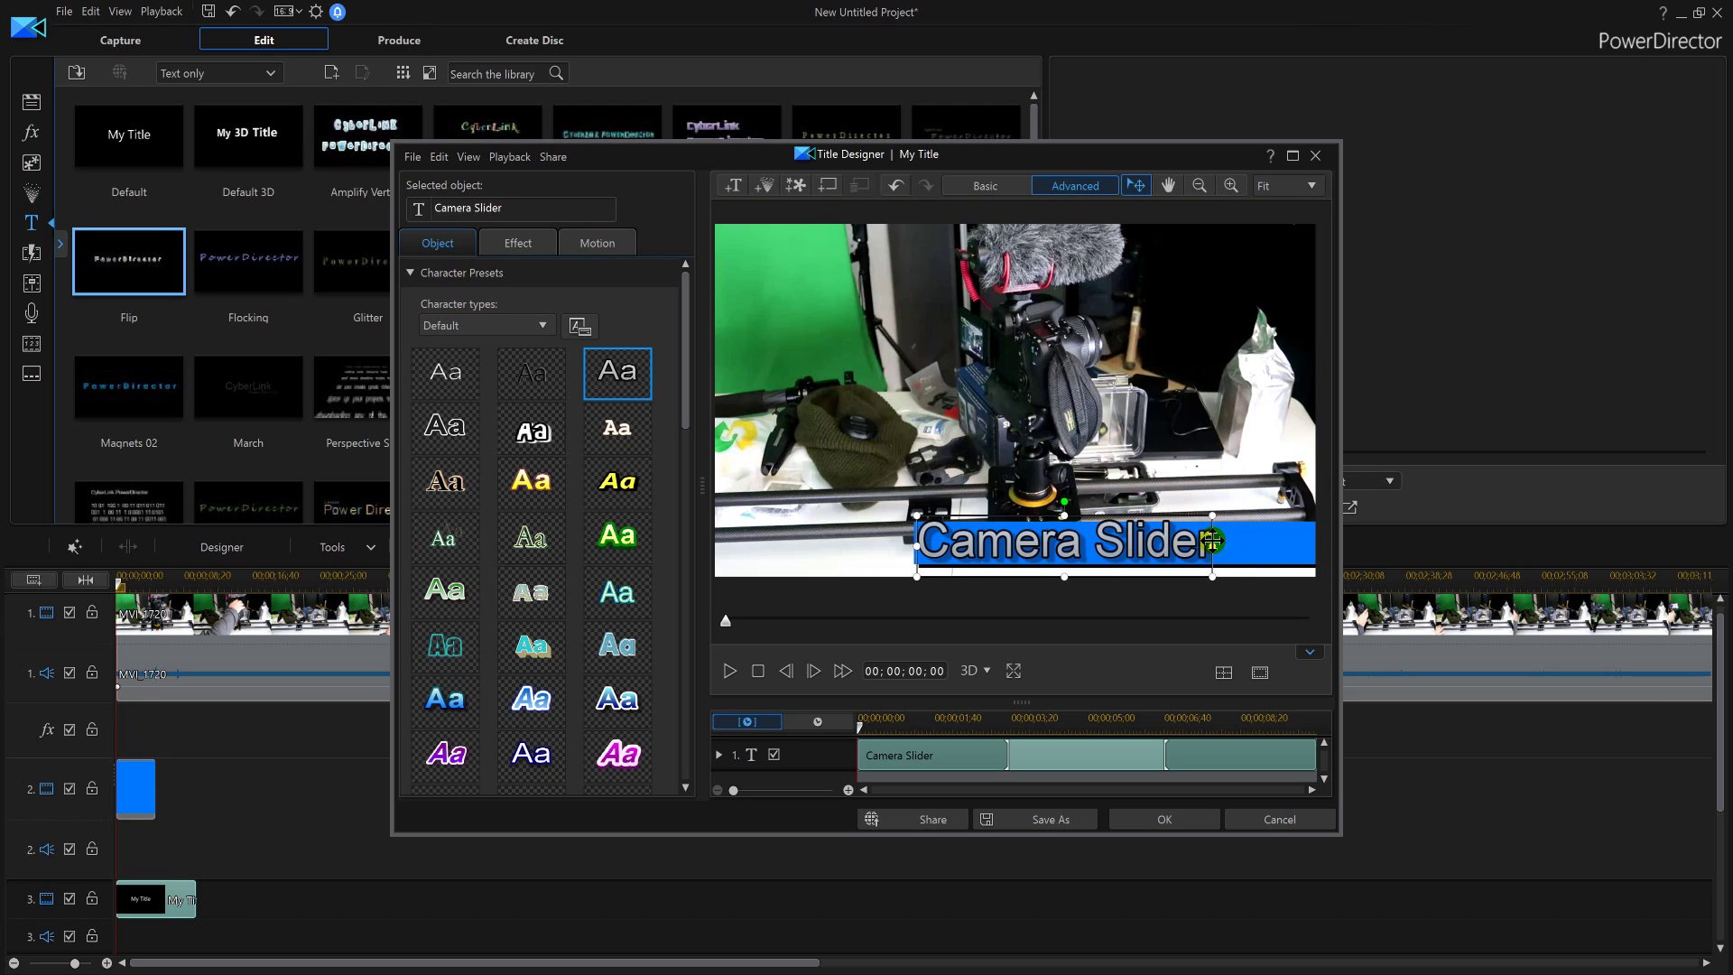
drag(1212, 545, 1079, 546)
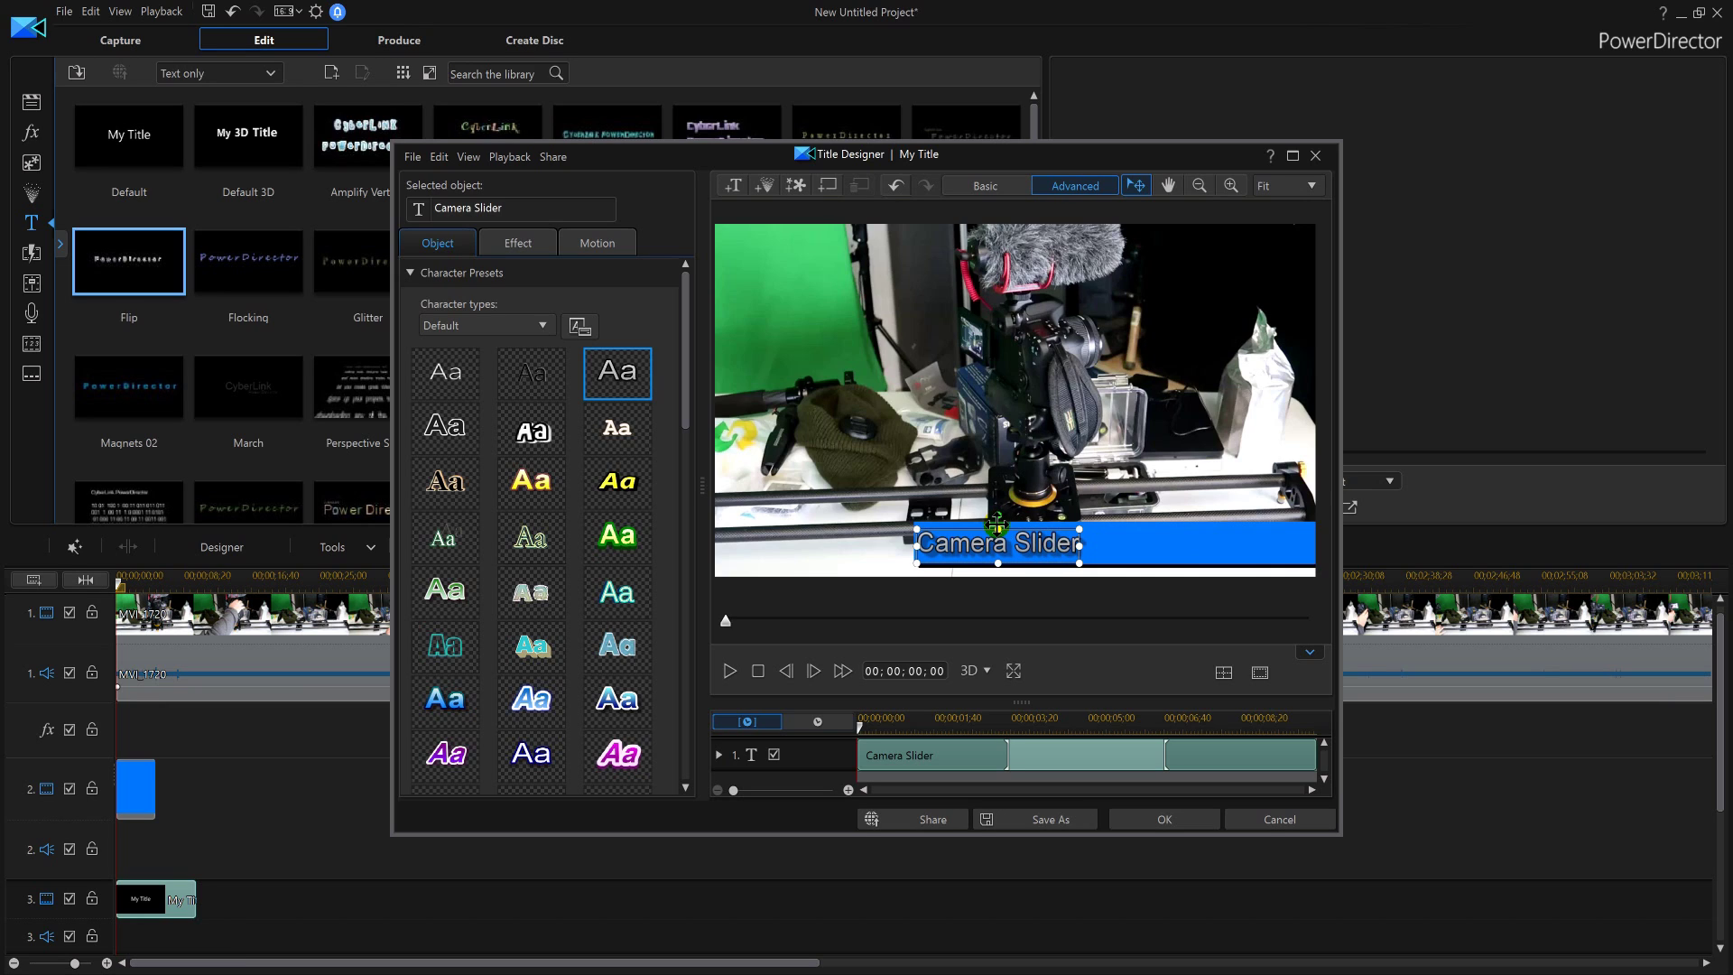
click(998, 523)
click(1000, 522)
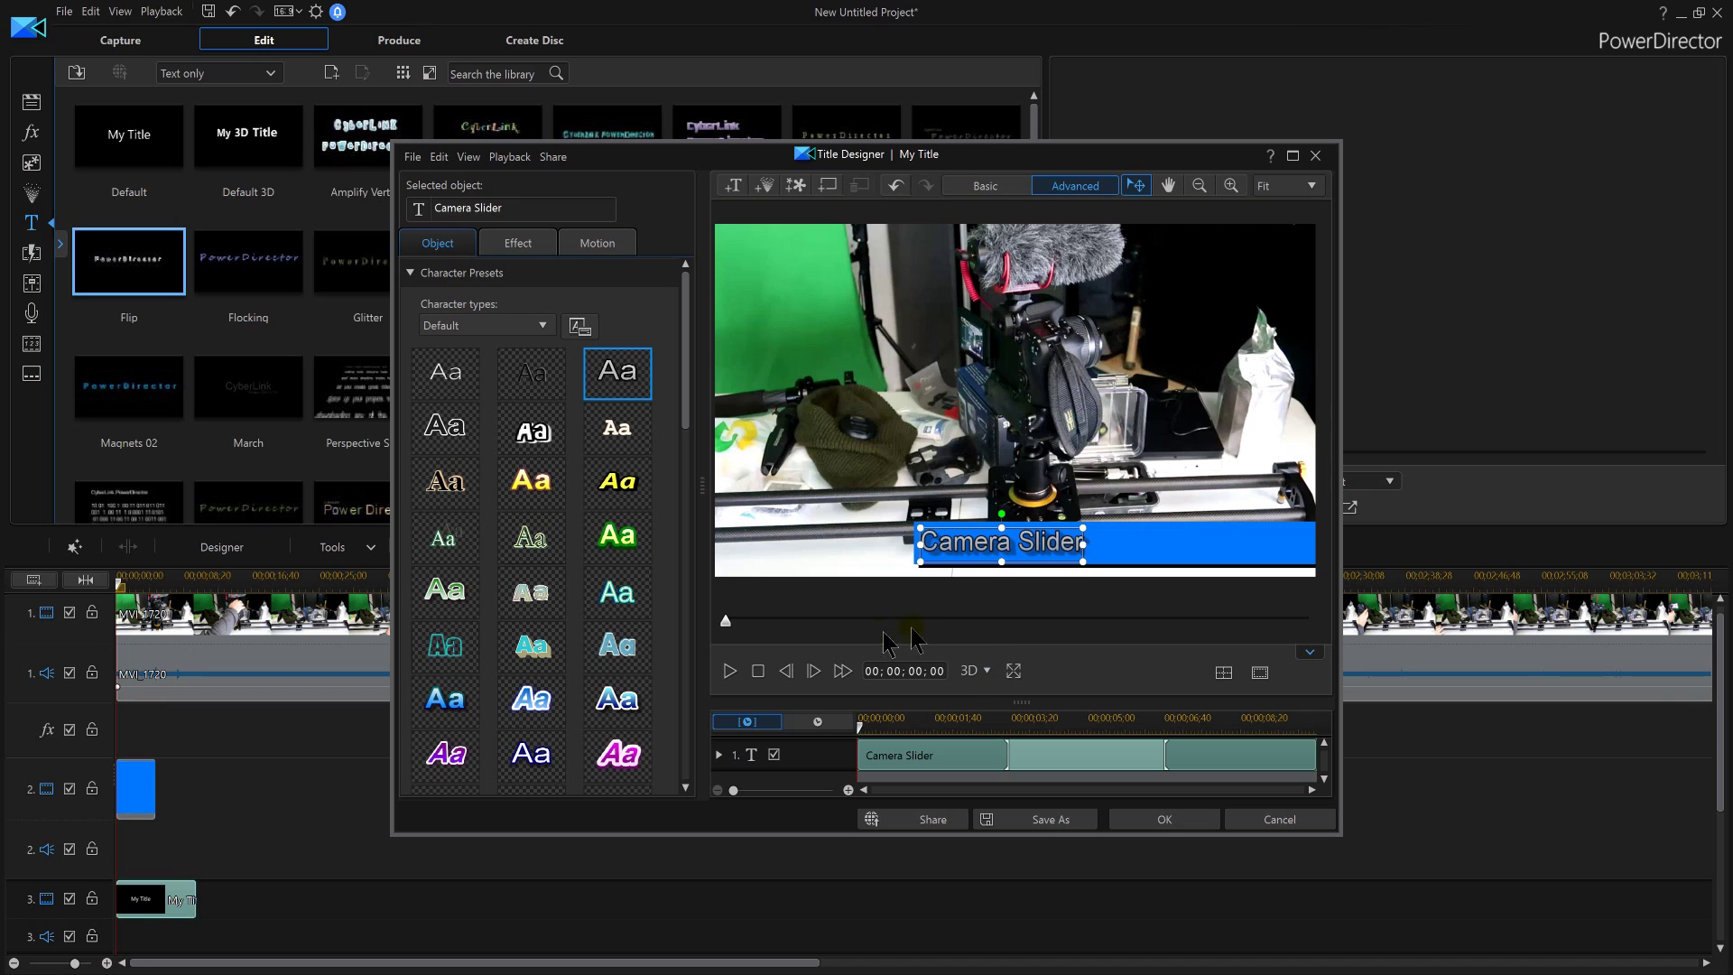
click(1147, 820)
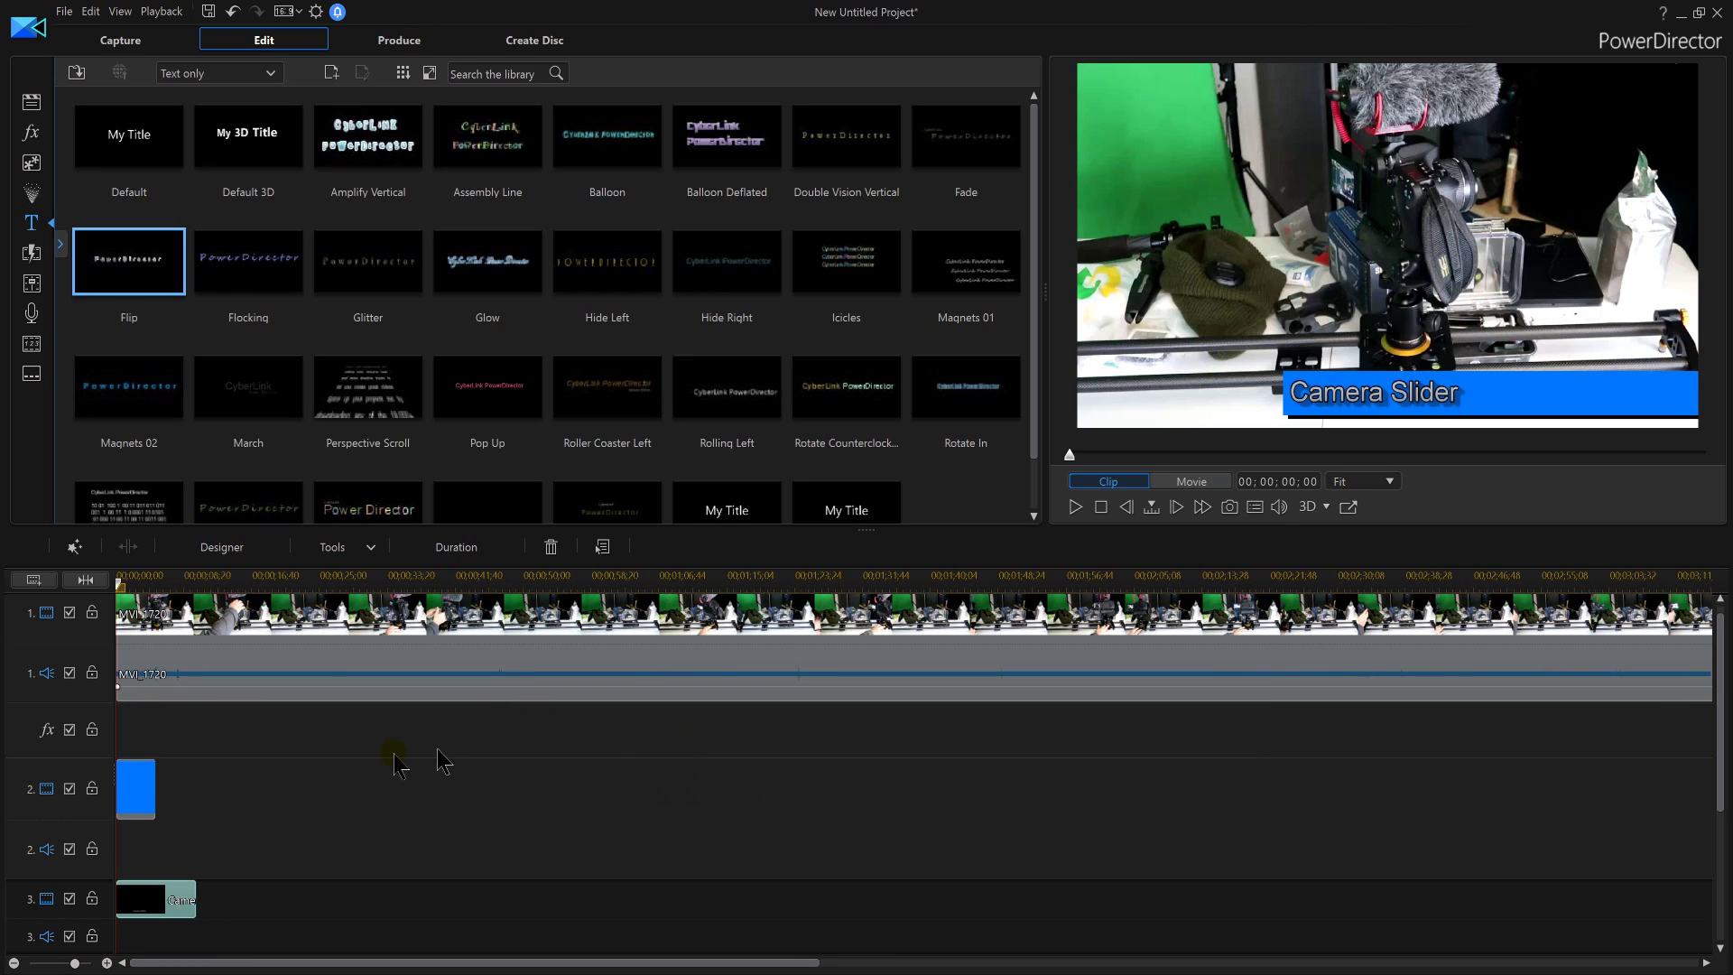
- Extend the blue color board to about 9.5 seconds, then select the Camera Slider title clip
click(146, 792)
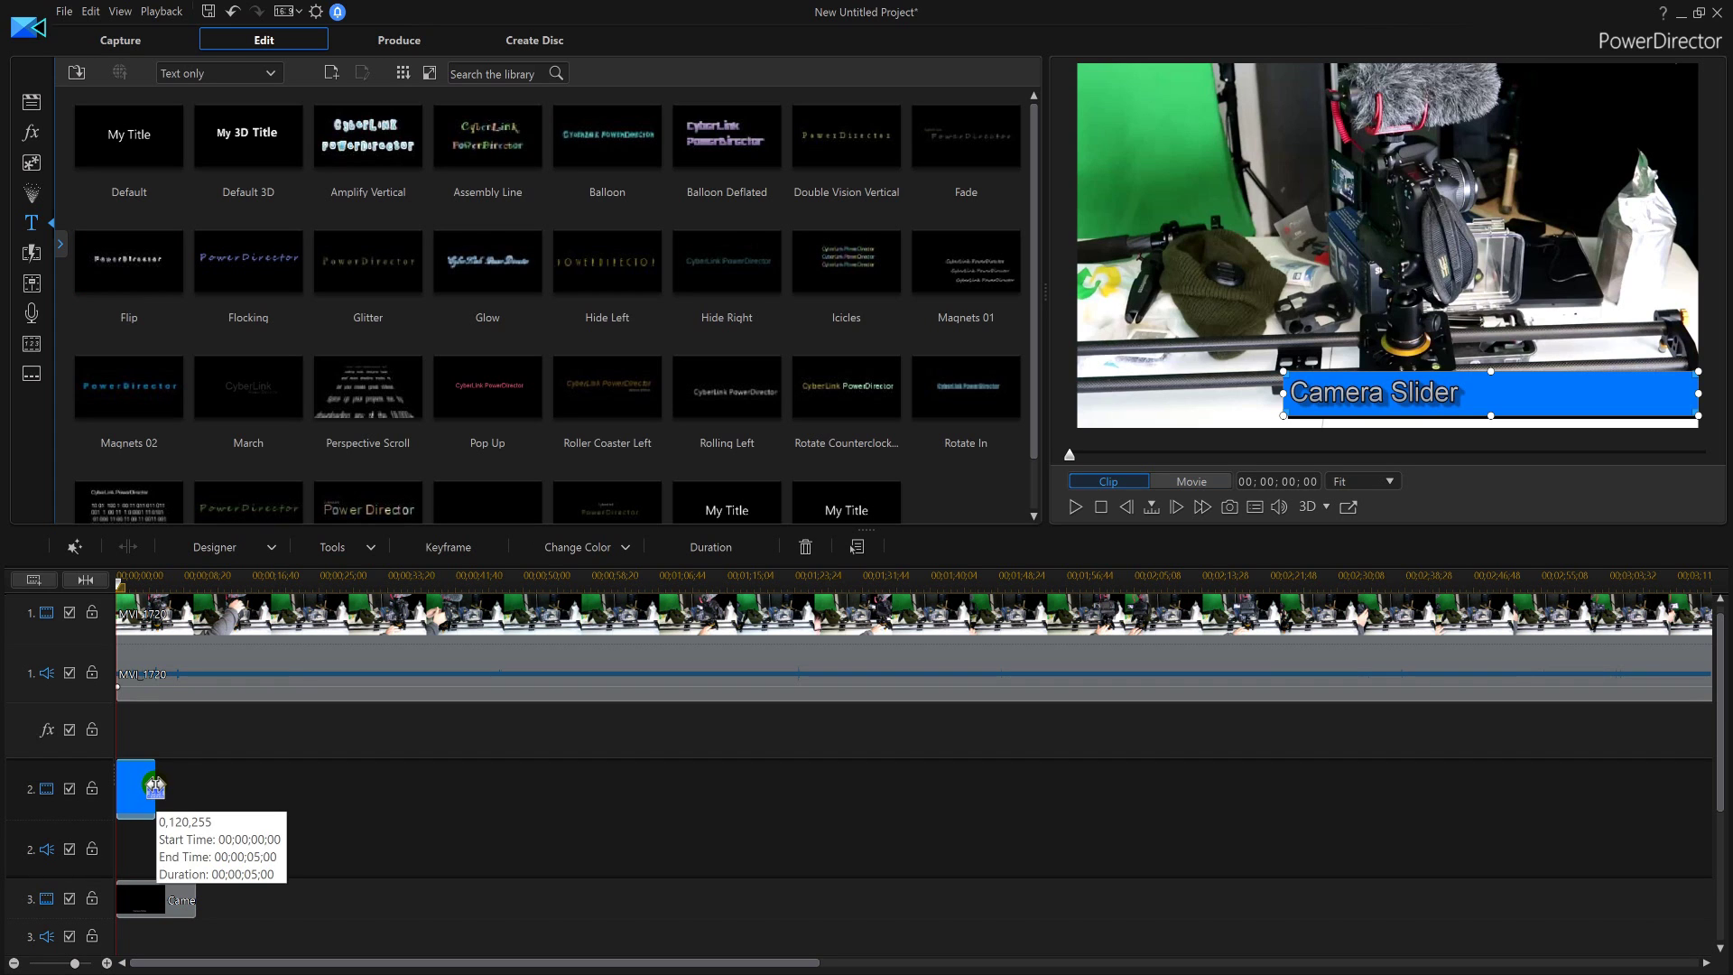
click(157, 788)
drag(167, 787, 197, 788)
click(564, 802)
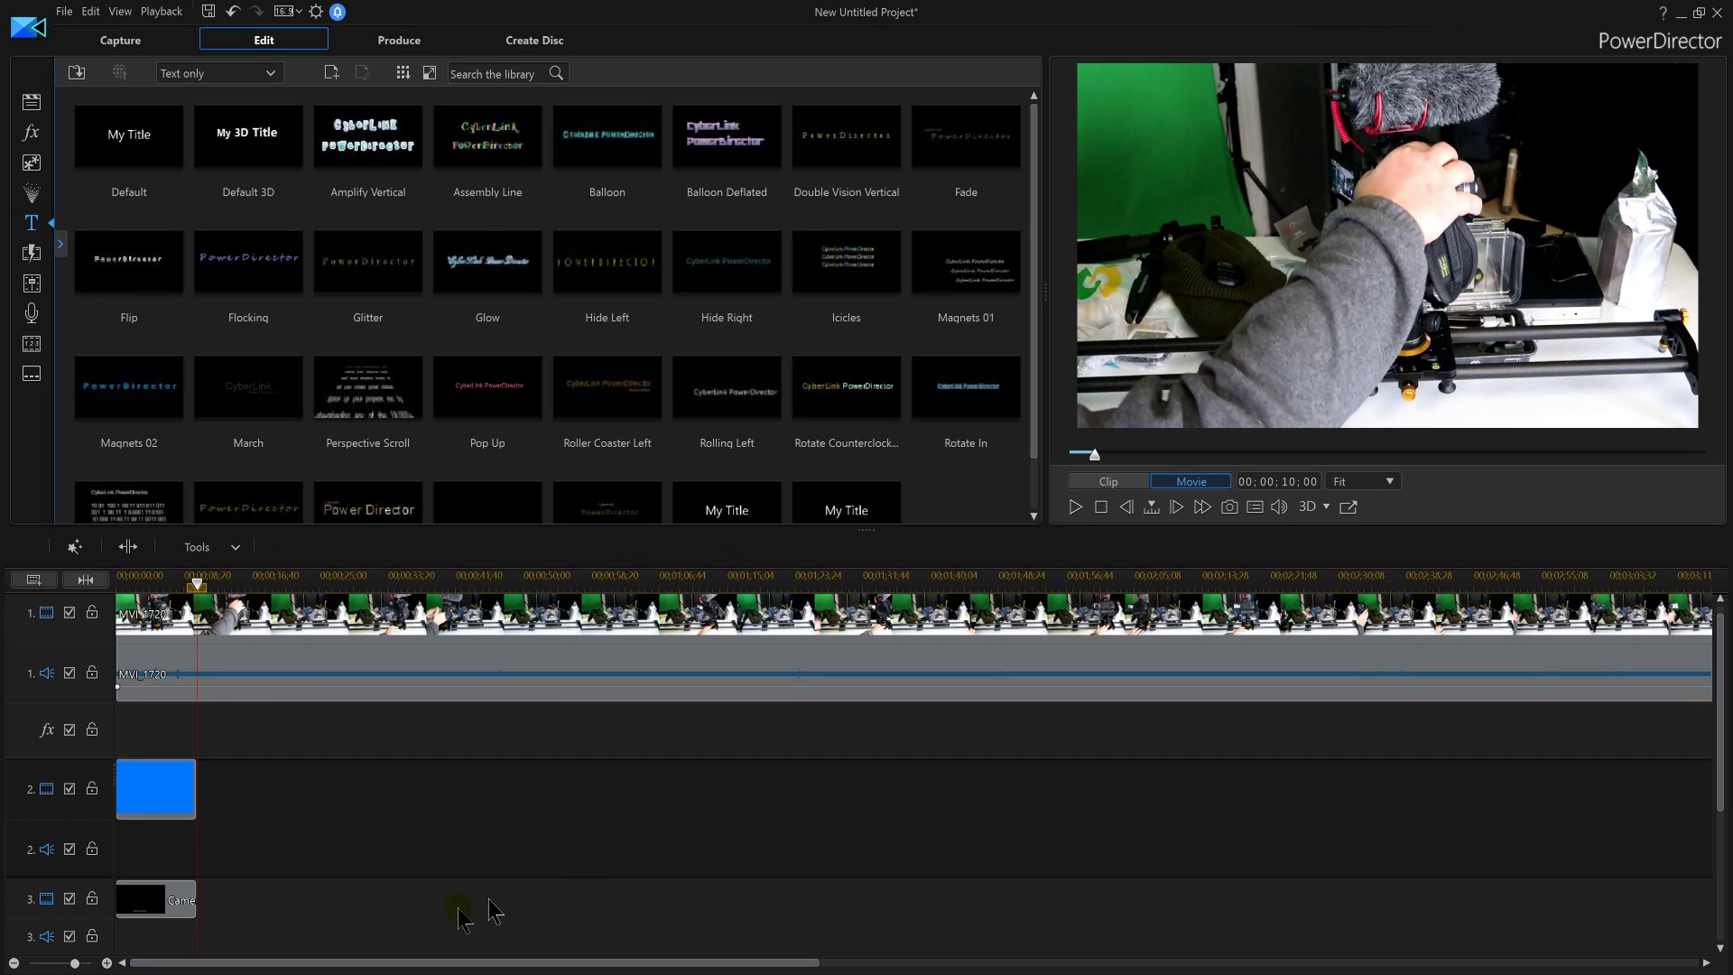
click(178, 900)
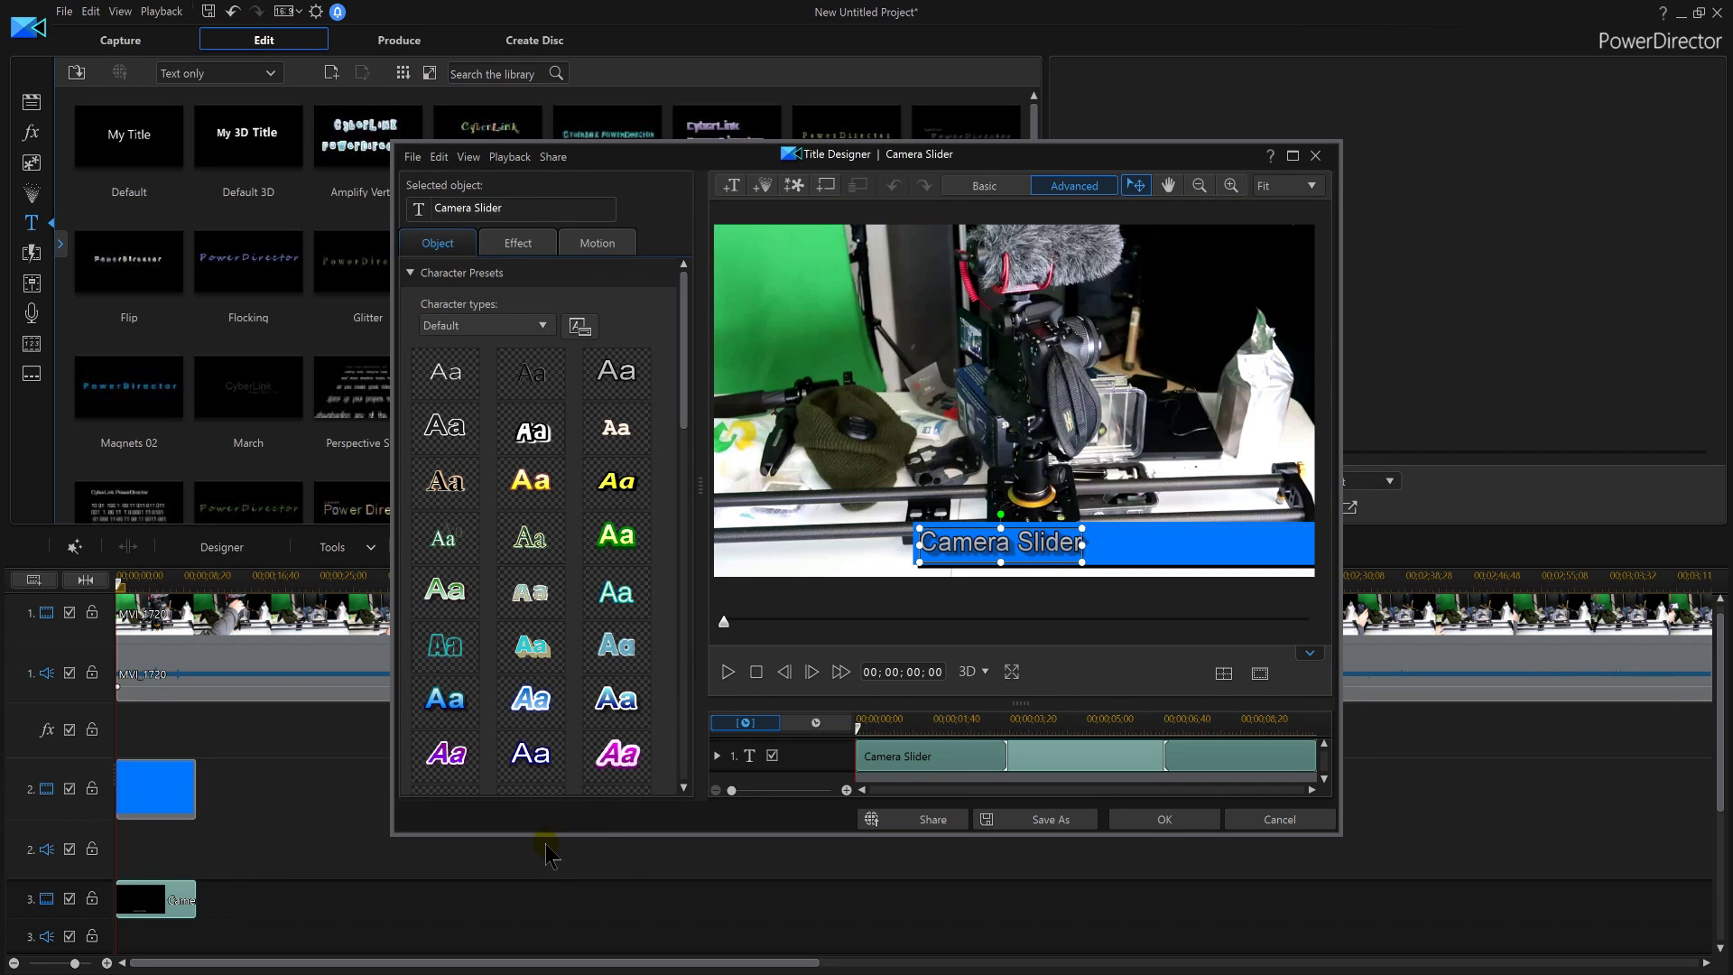
- Give Camera Slider the Scroll Left starting effect and close Title Designer
click(528, 253)
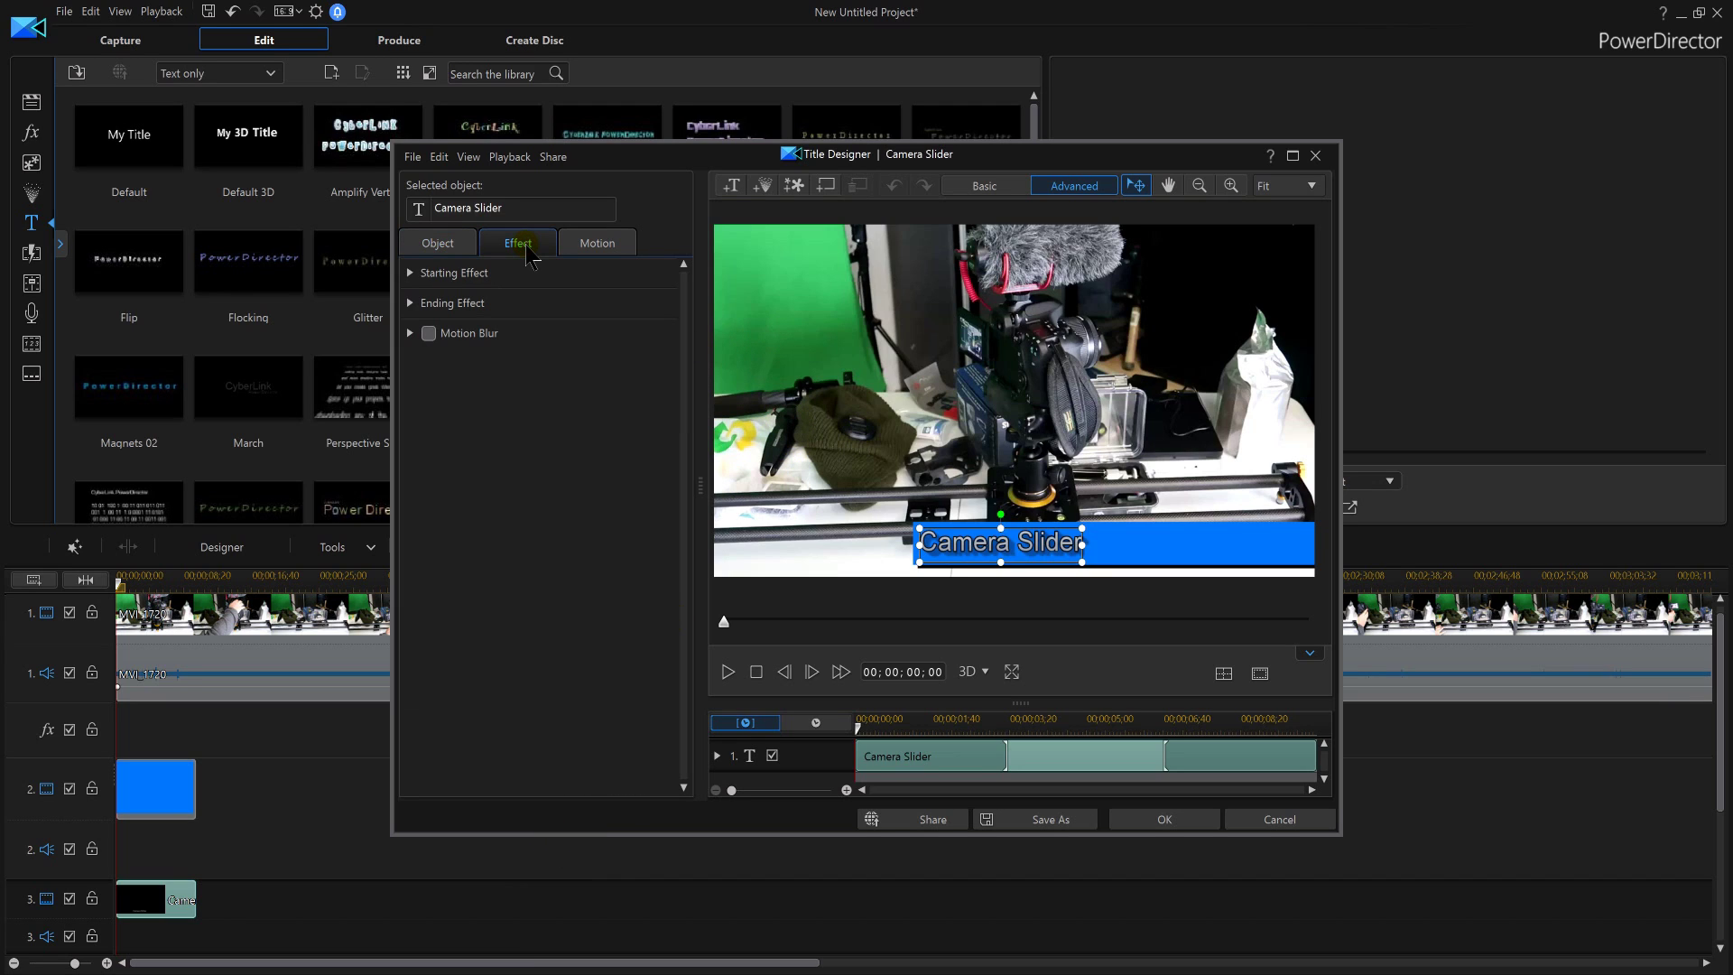
click(606, 245)
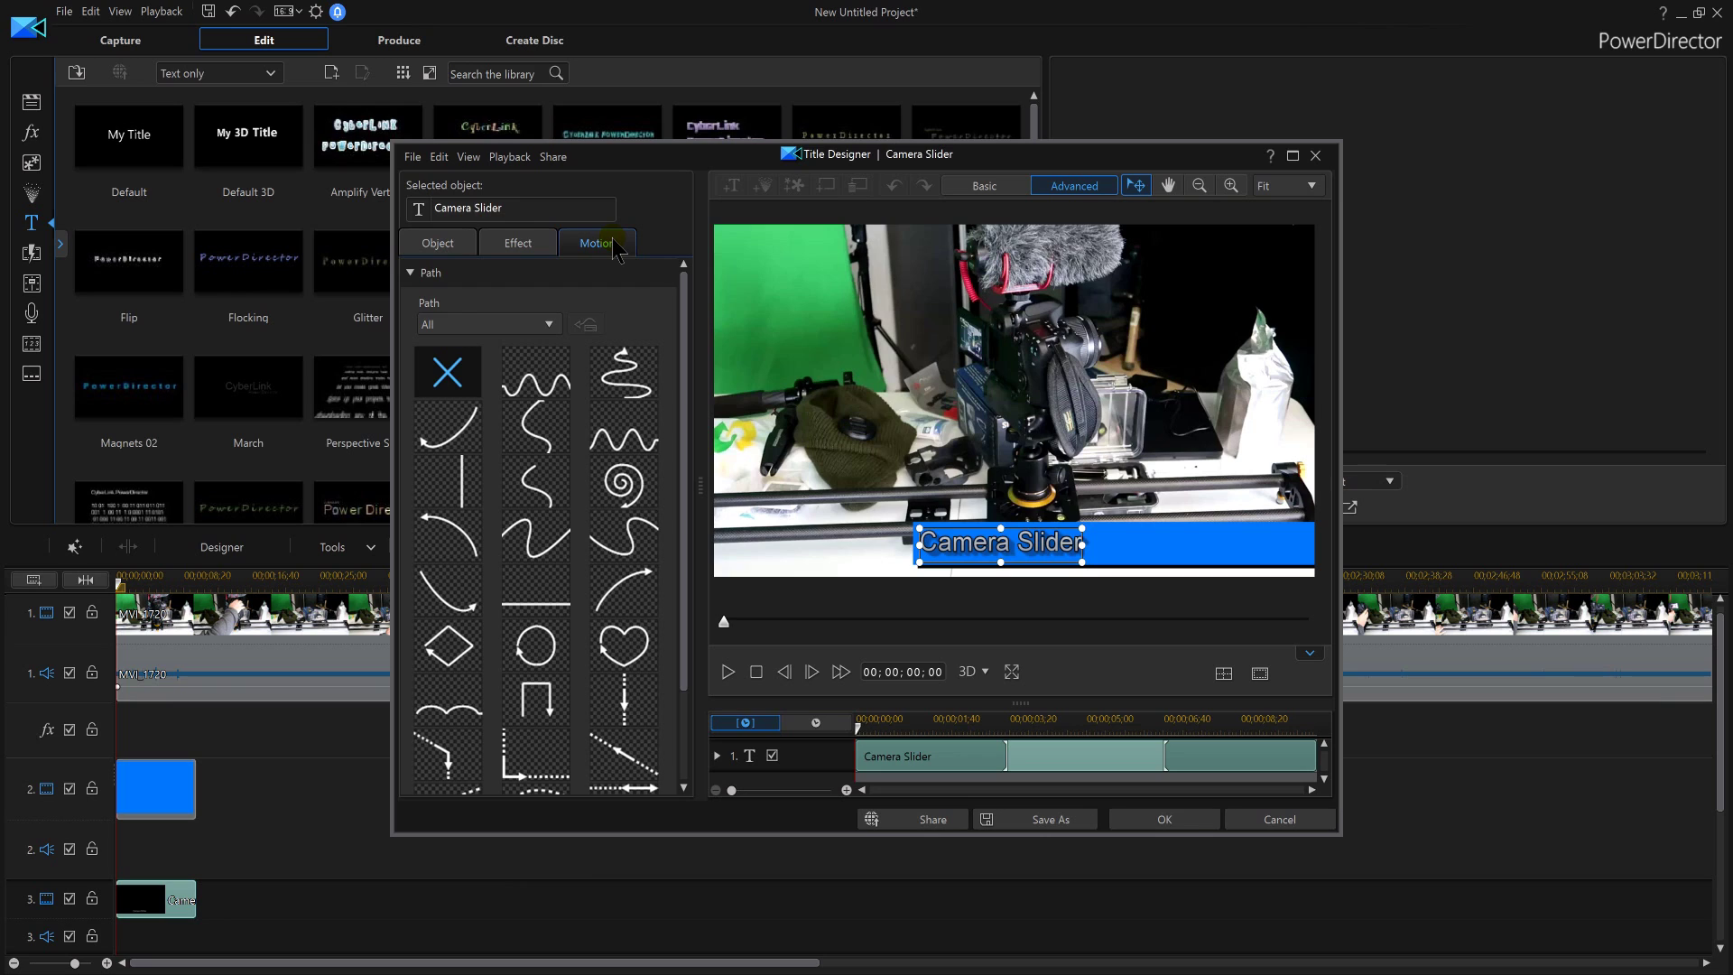
click(538, 249)
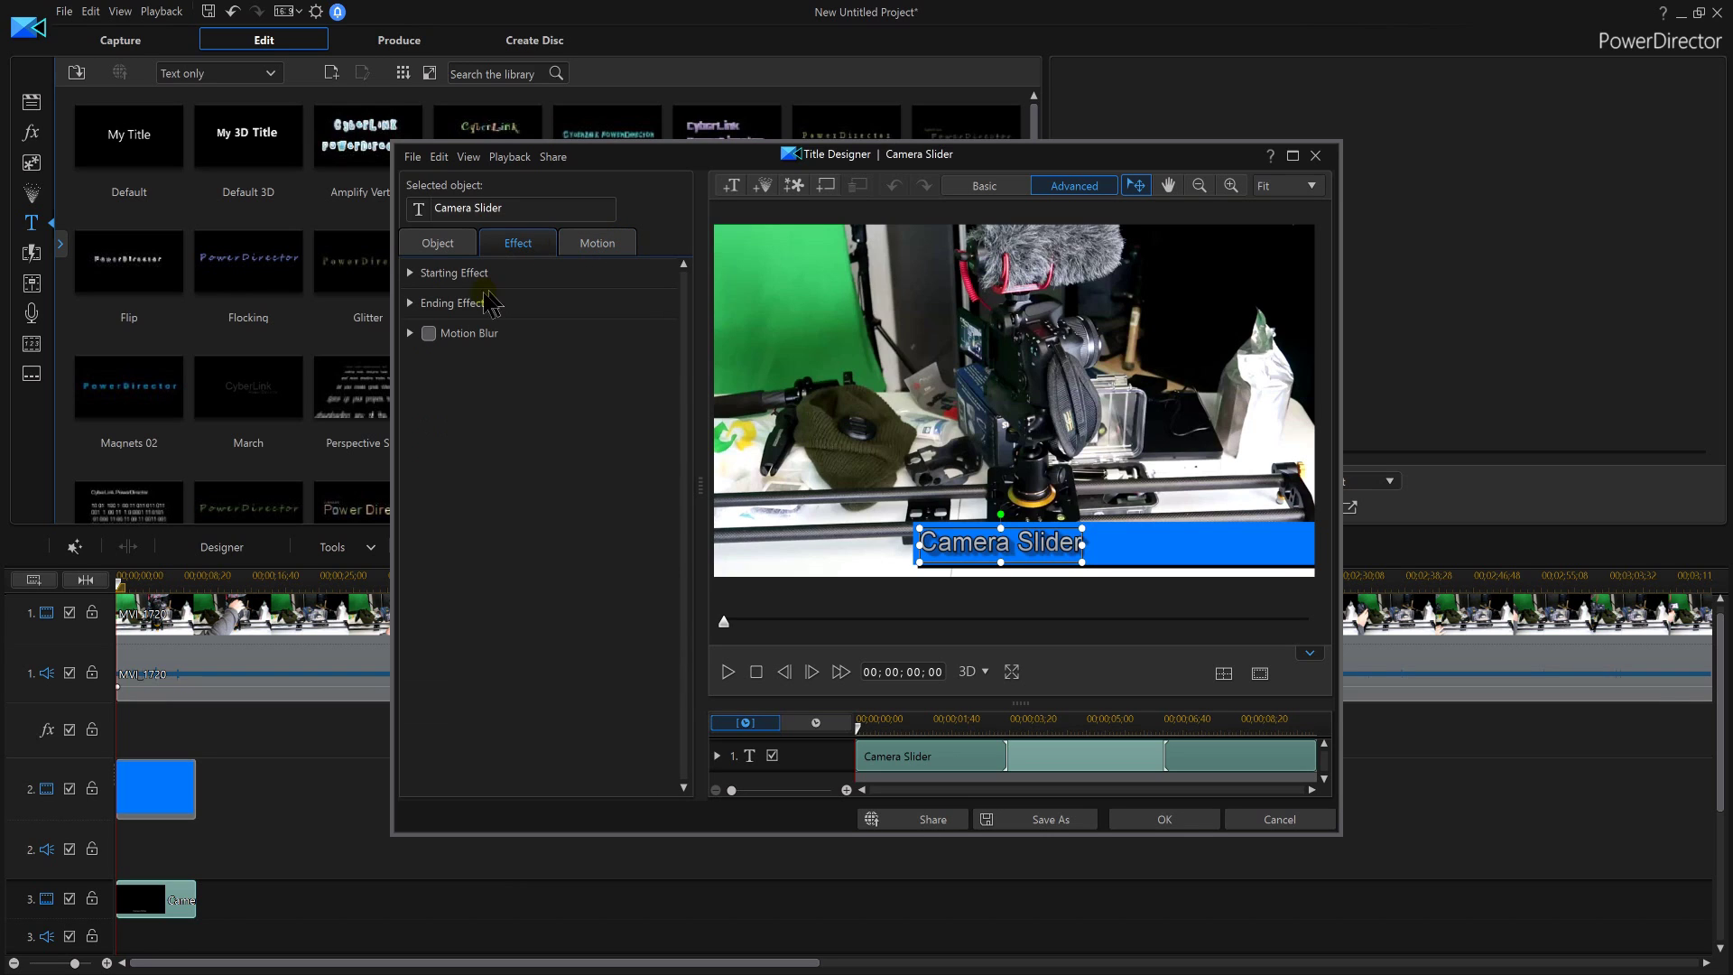
click(412, 272)
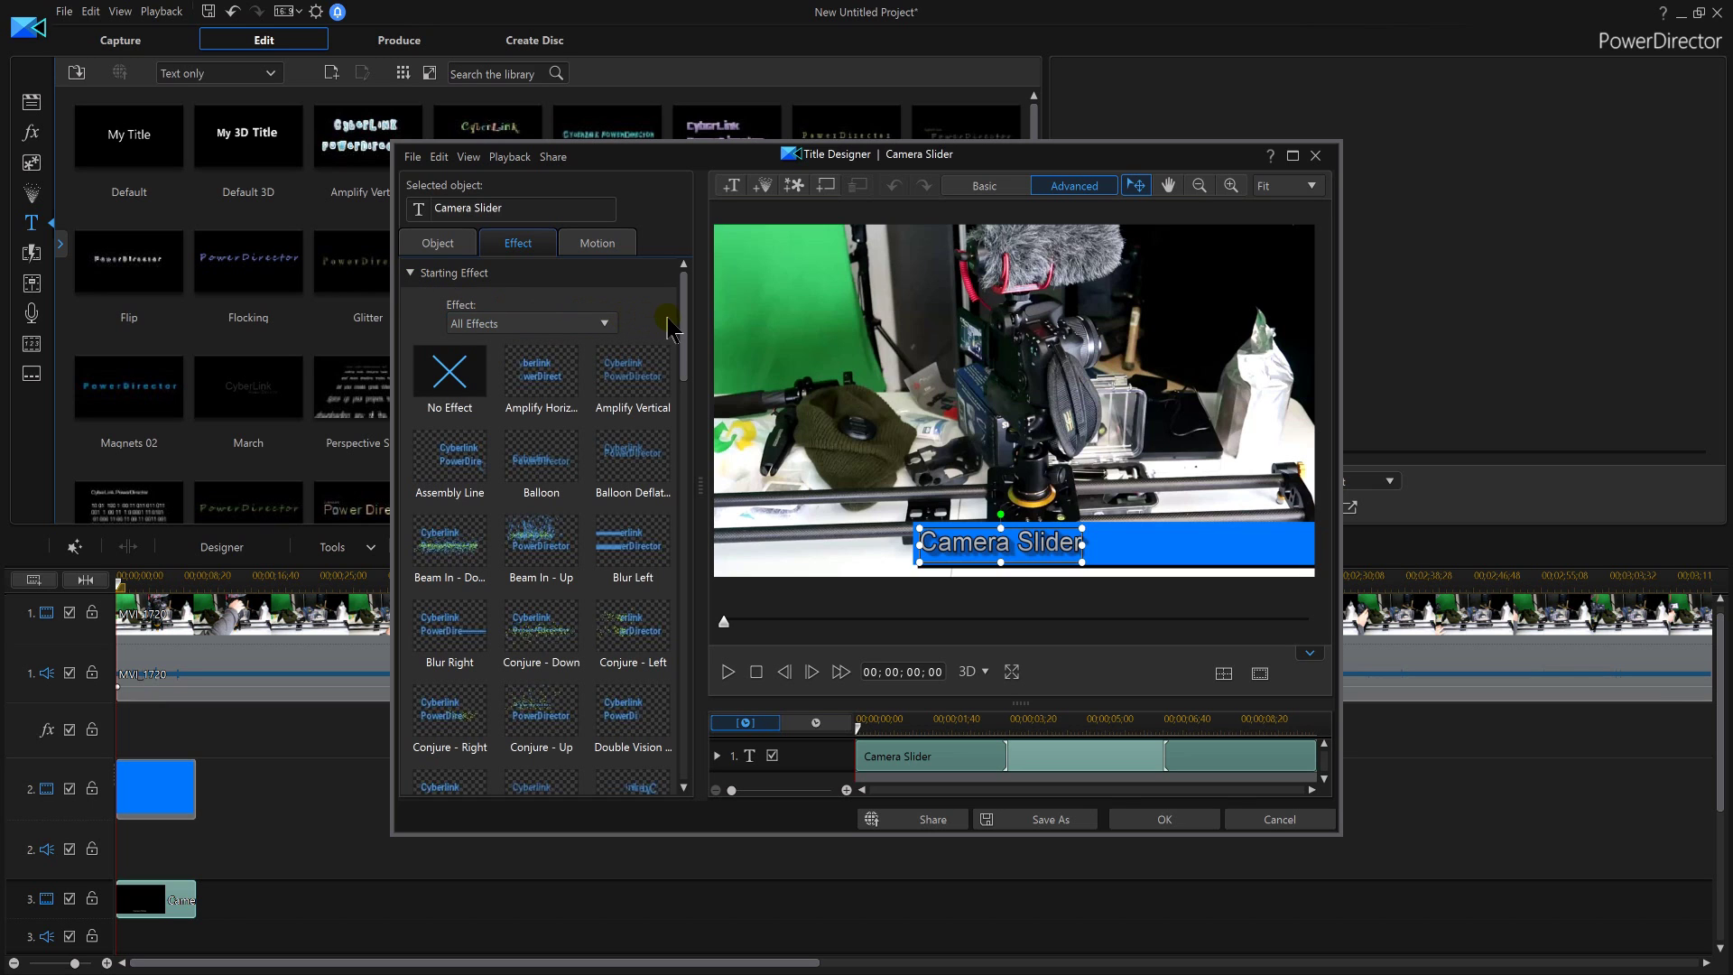
drag(681, 332, 686, 552)
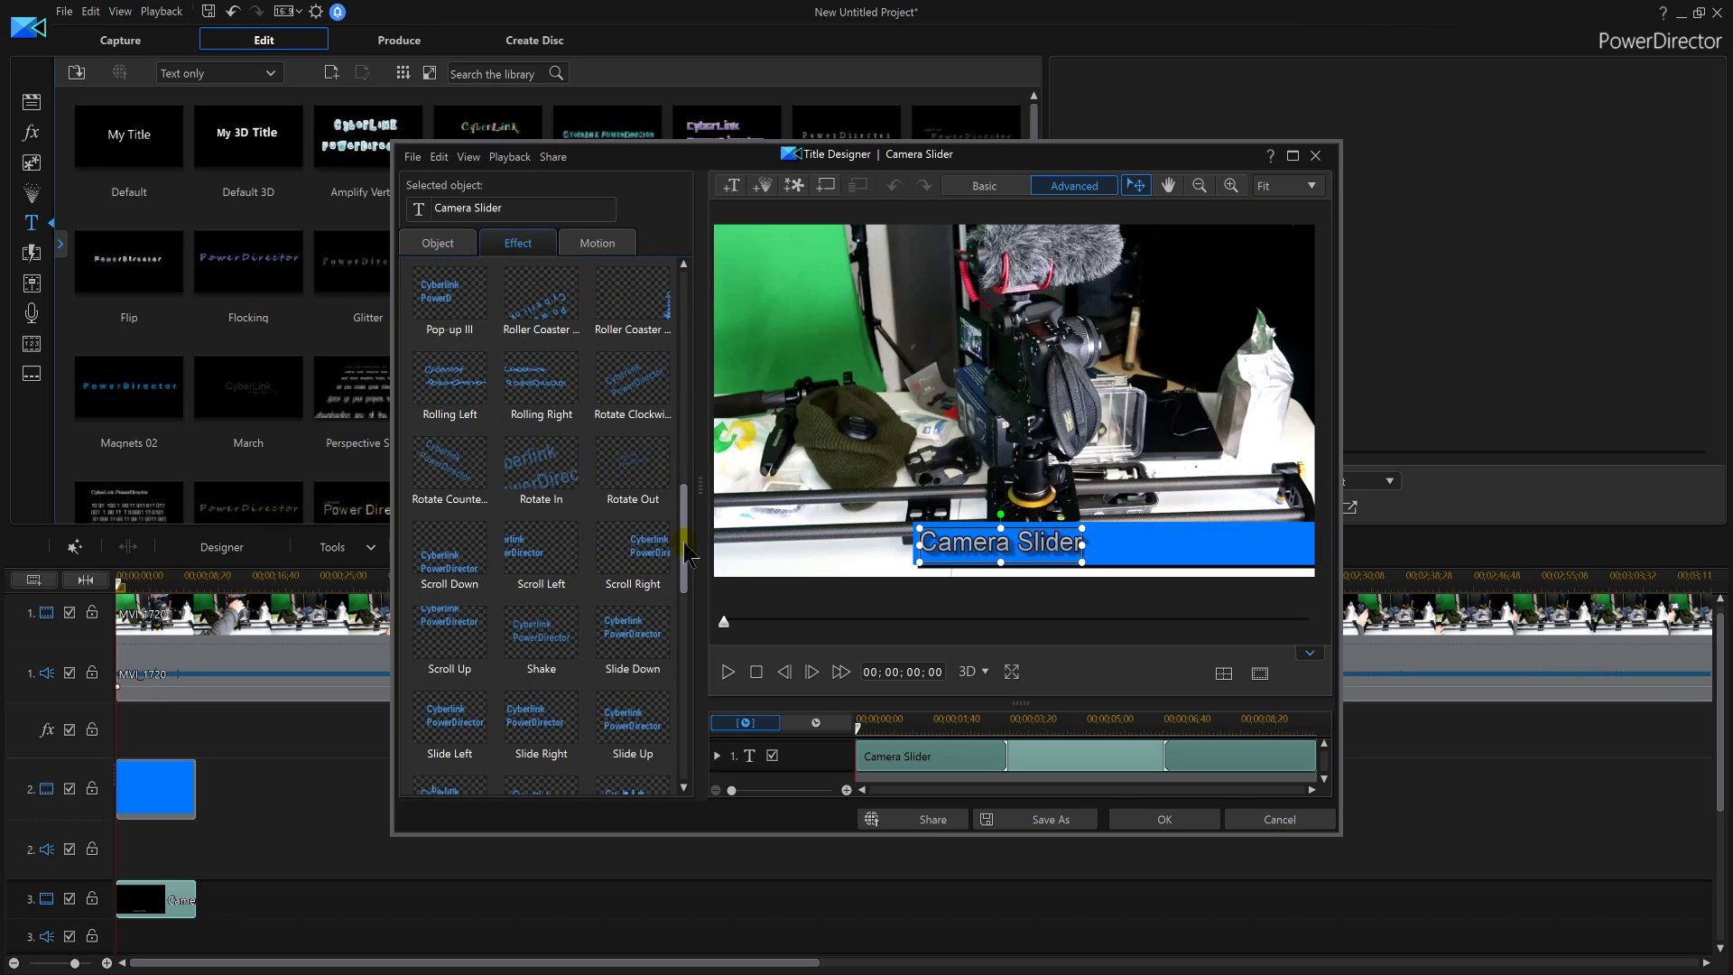
click(542, 544)
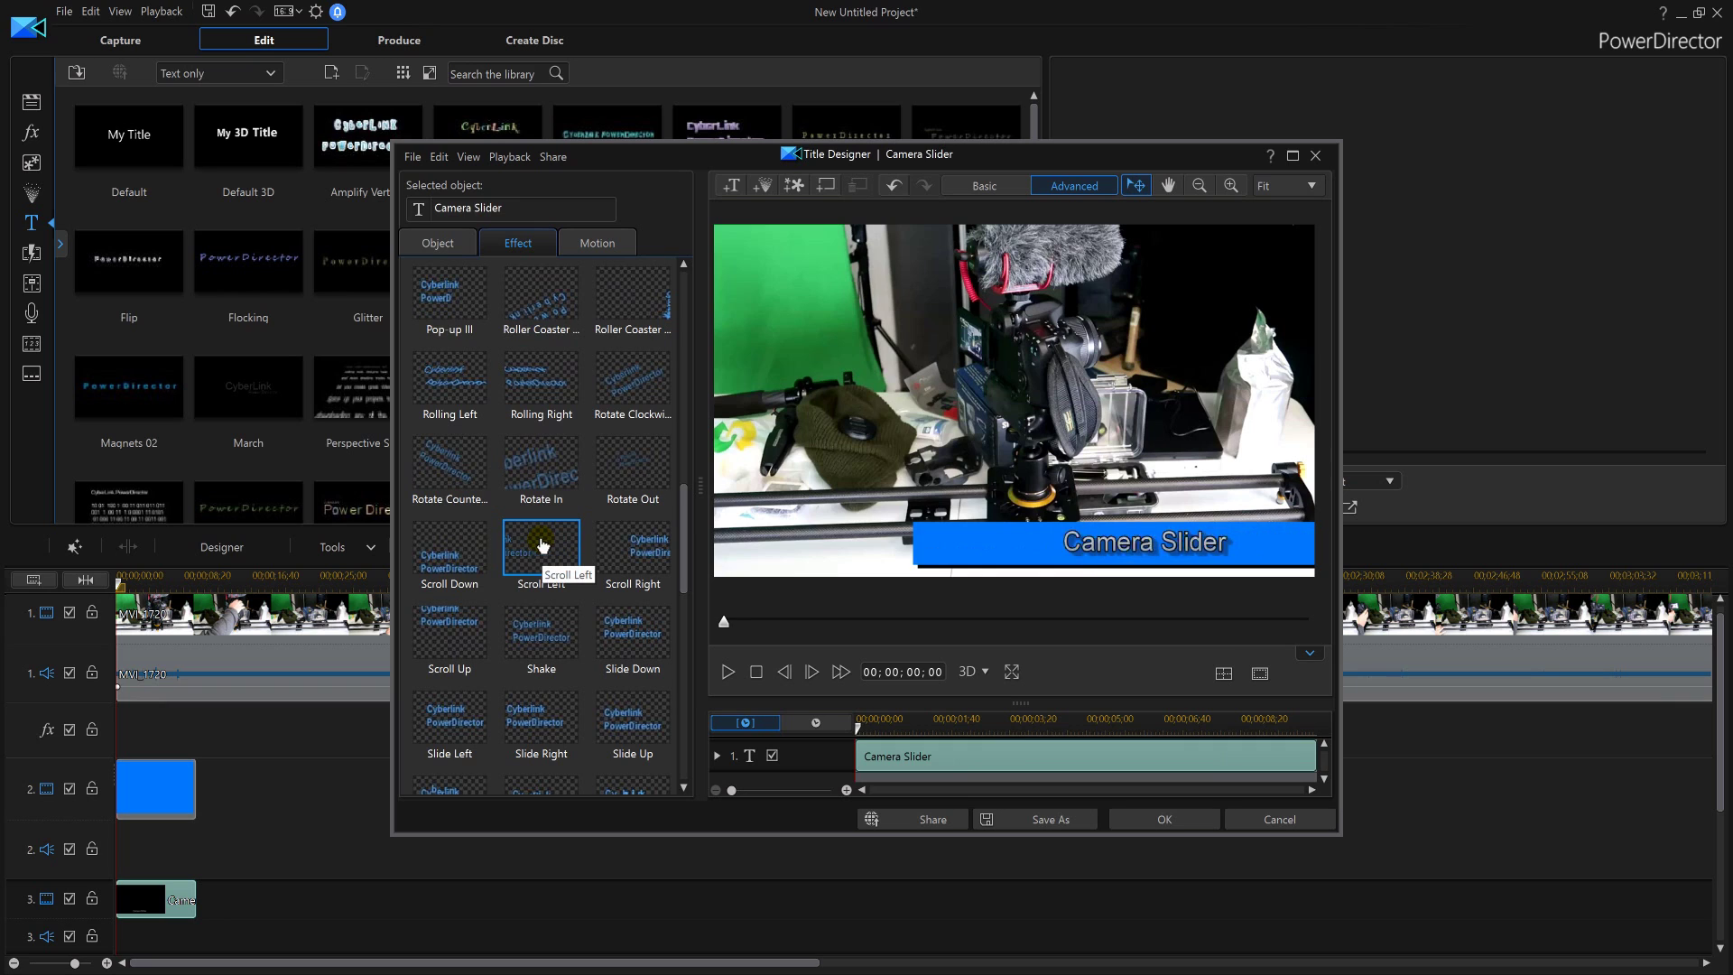
click(1157, 814)
- Unlink the MVI_1720 audio from its video and delete the audio clip
click(1072, 789)
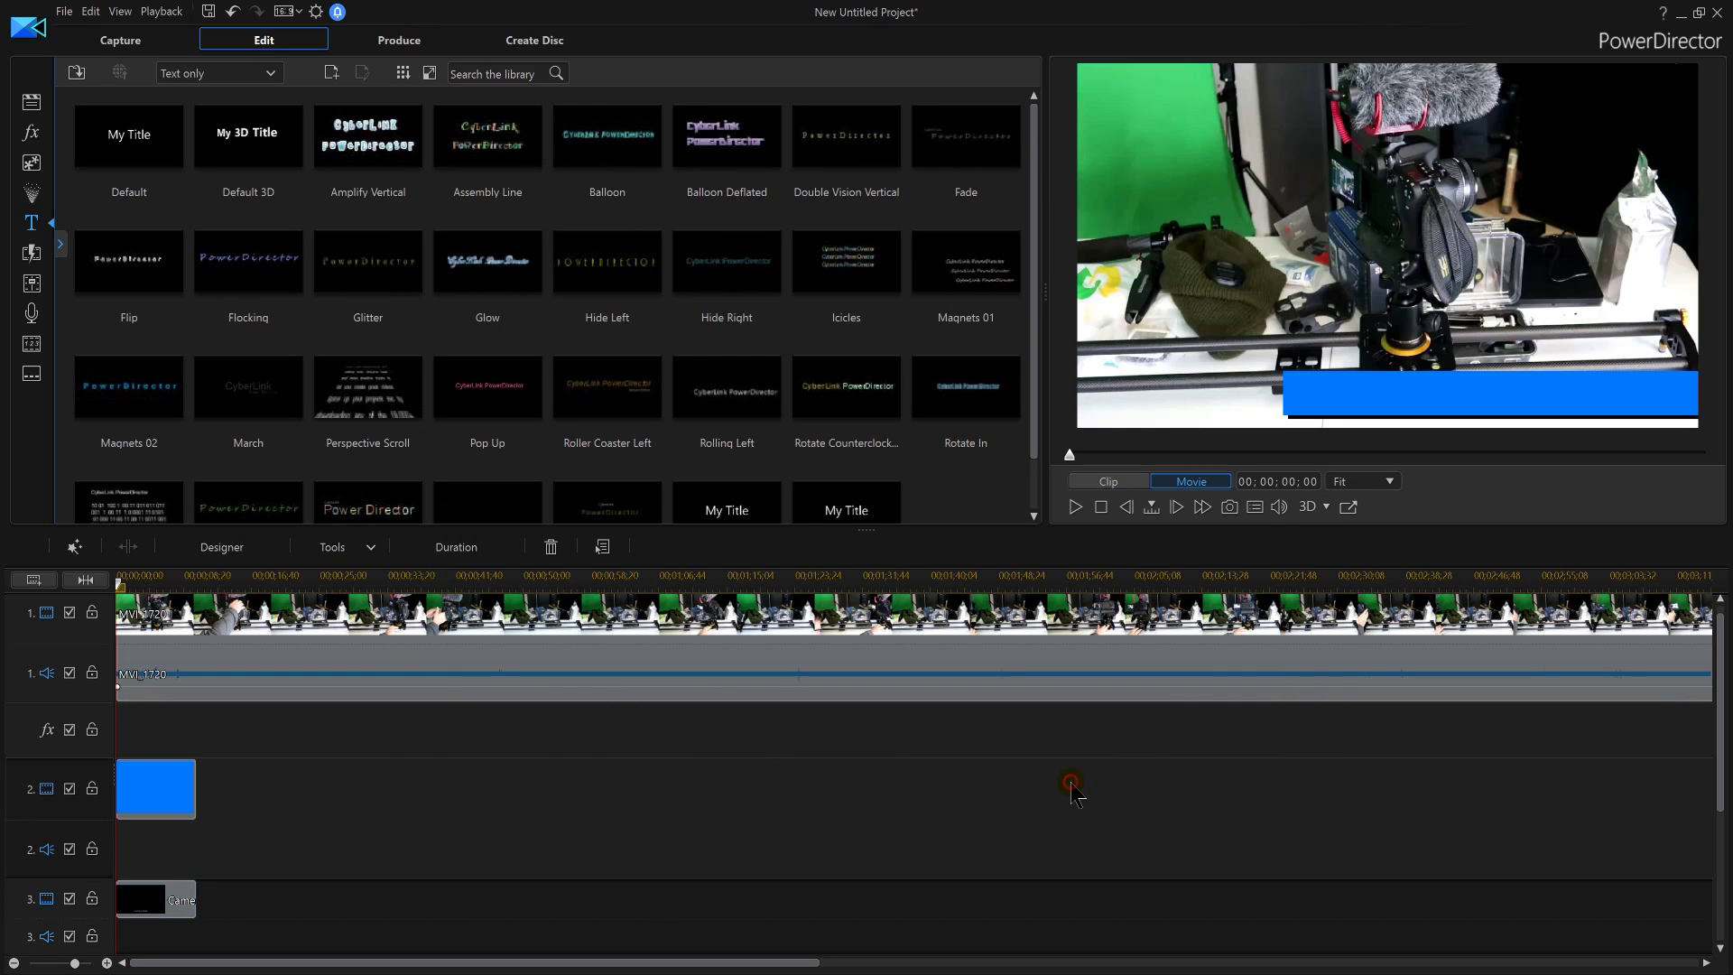
click(814, 672)
right_click(818, 671)
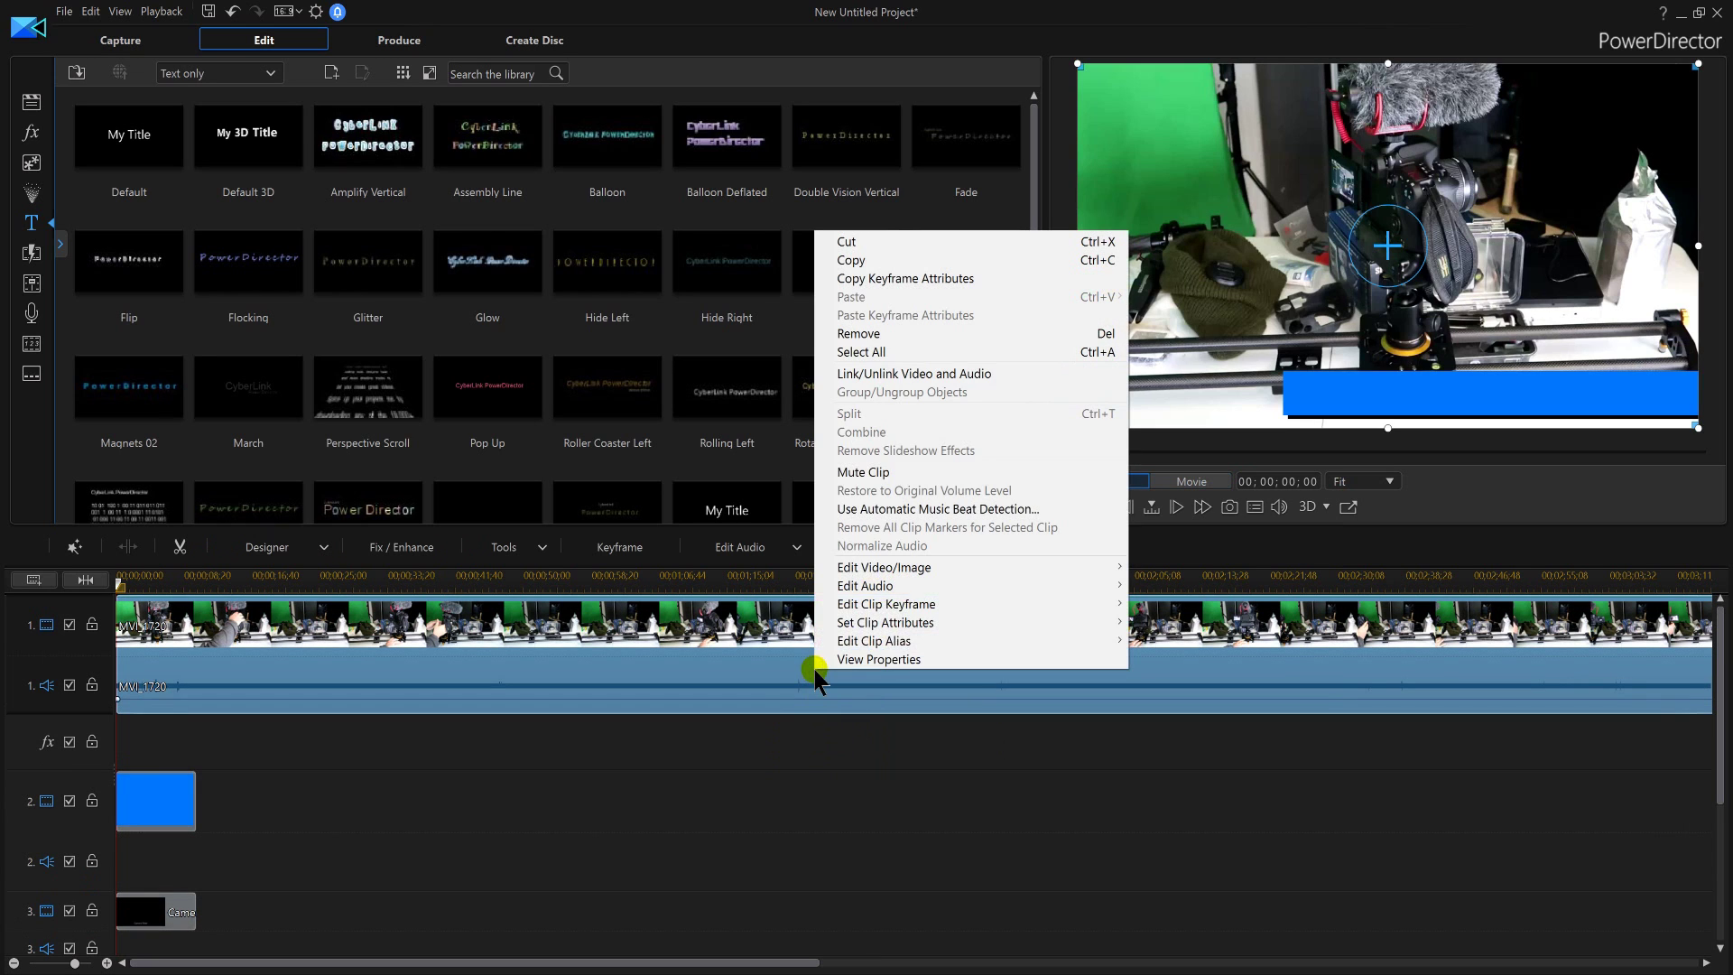
click(907, 373)
click(738, 684)
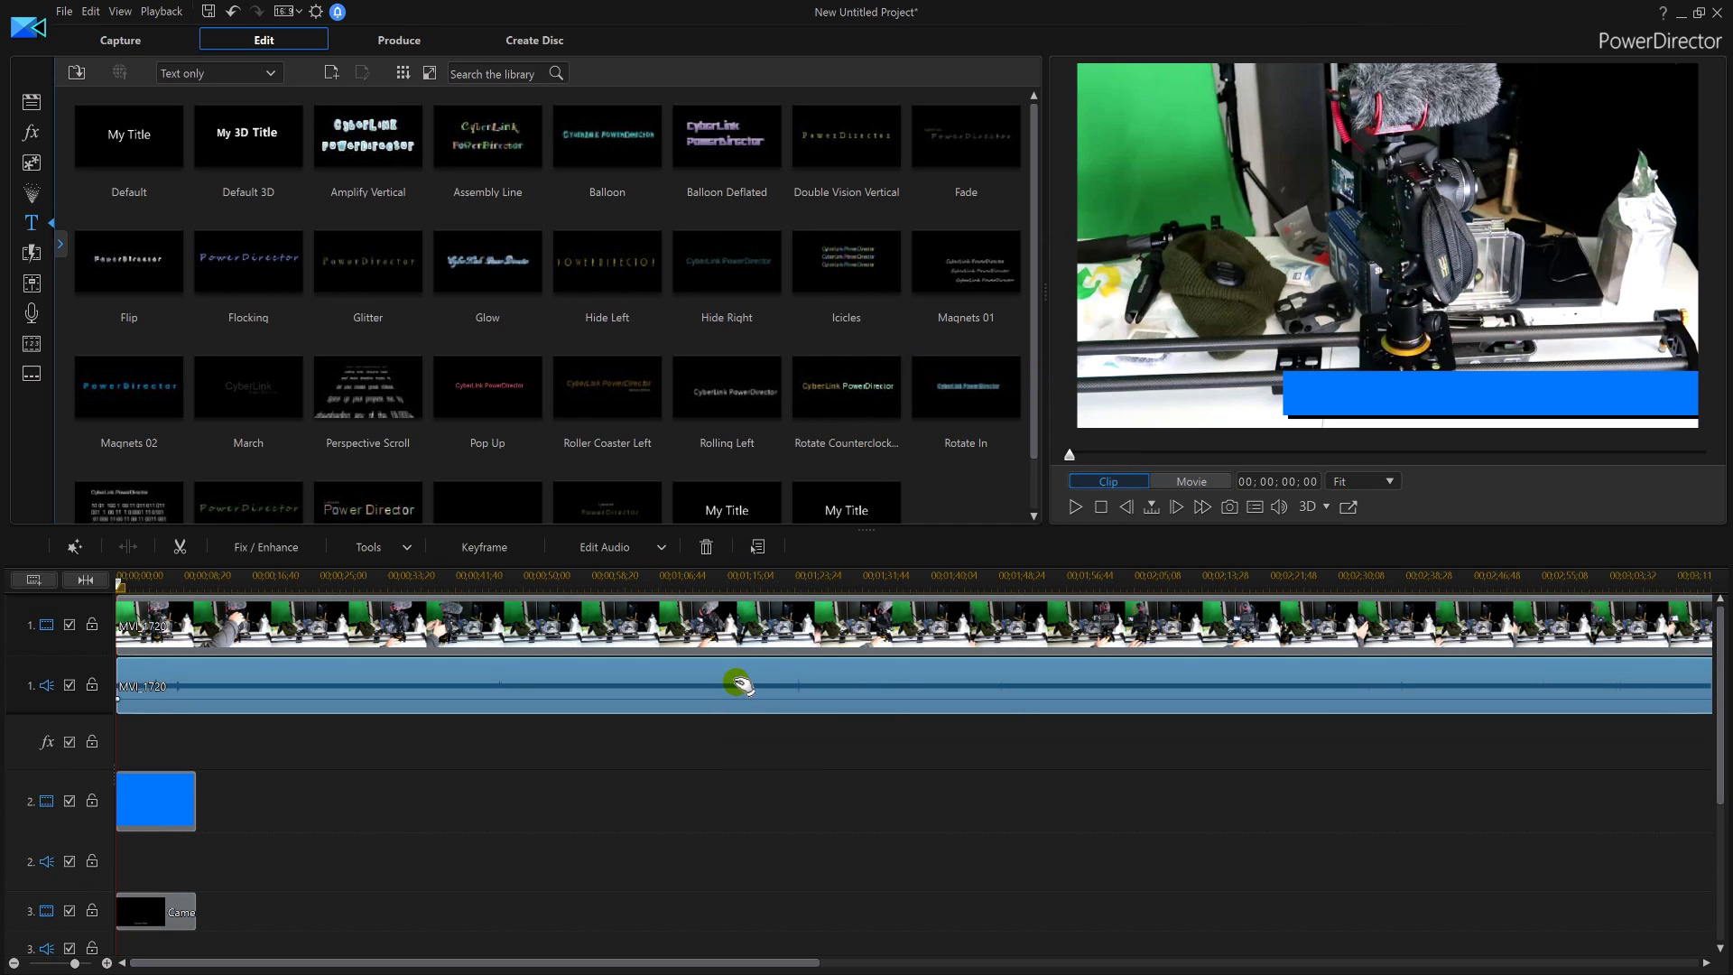
key(Delete)
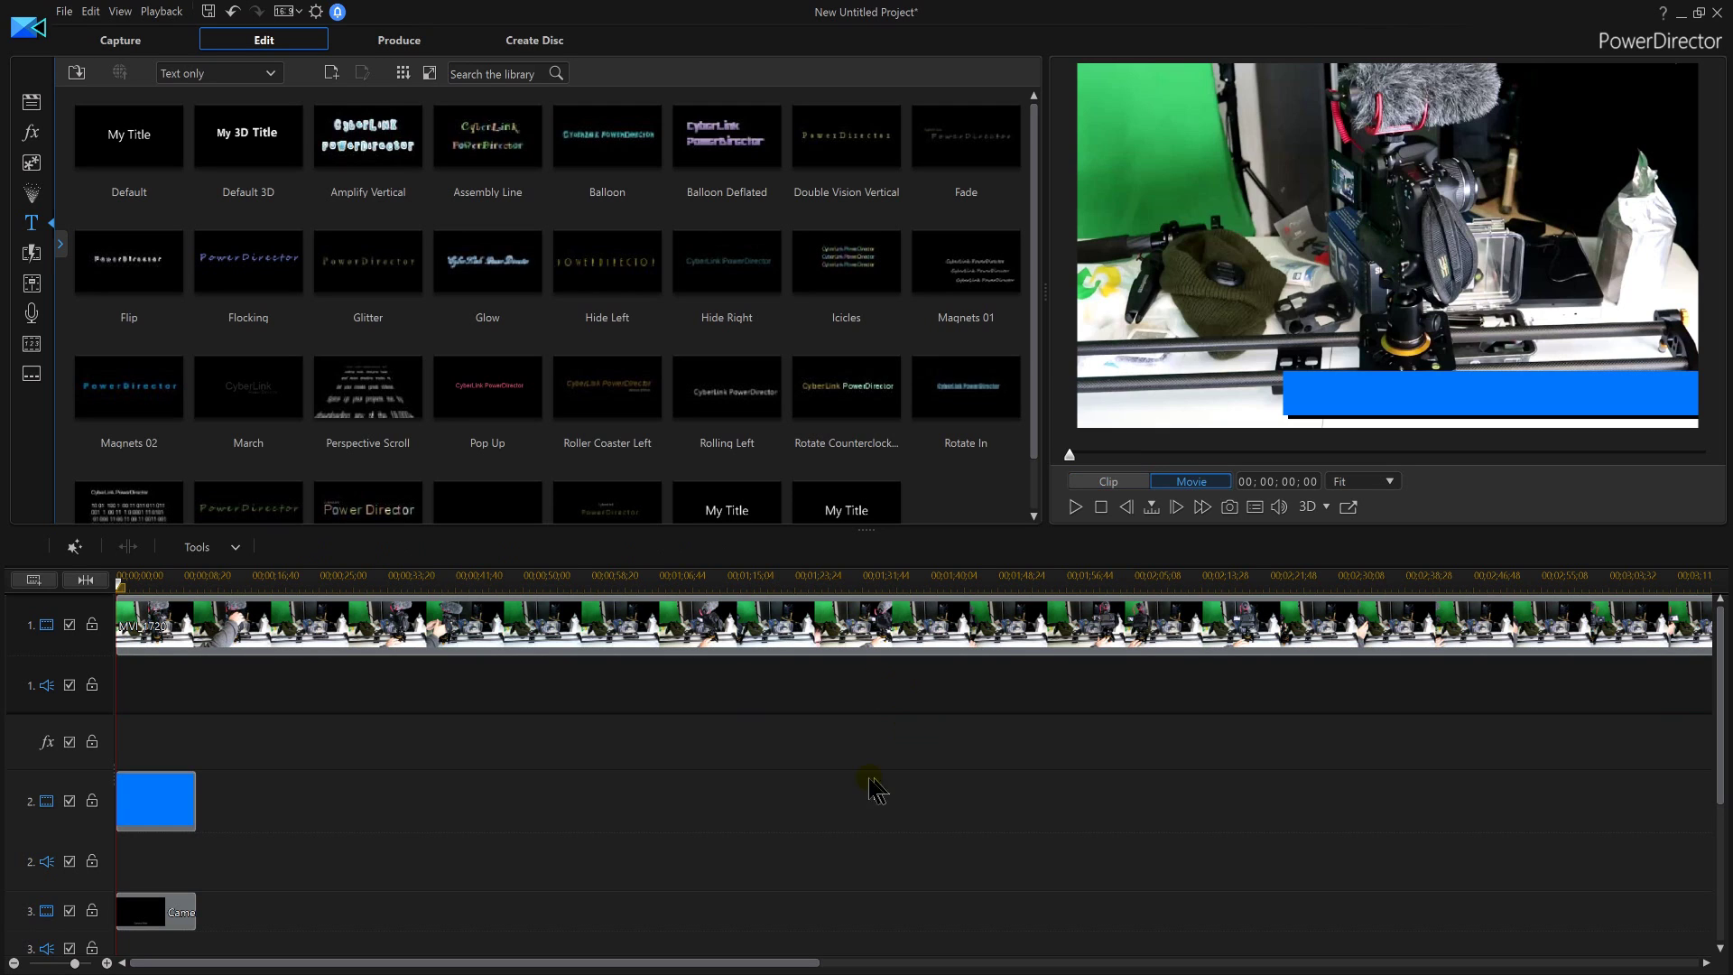
- Preview the title animation, then select the Camera Slider title clip on track 3
click(1074, 507)
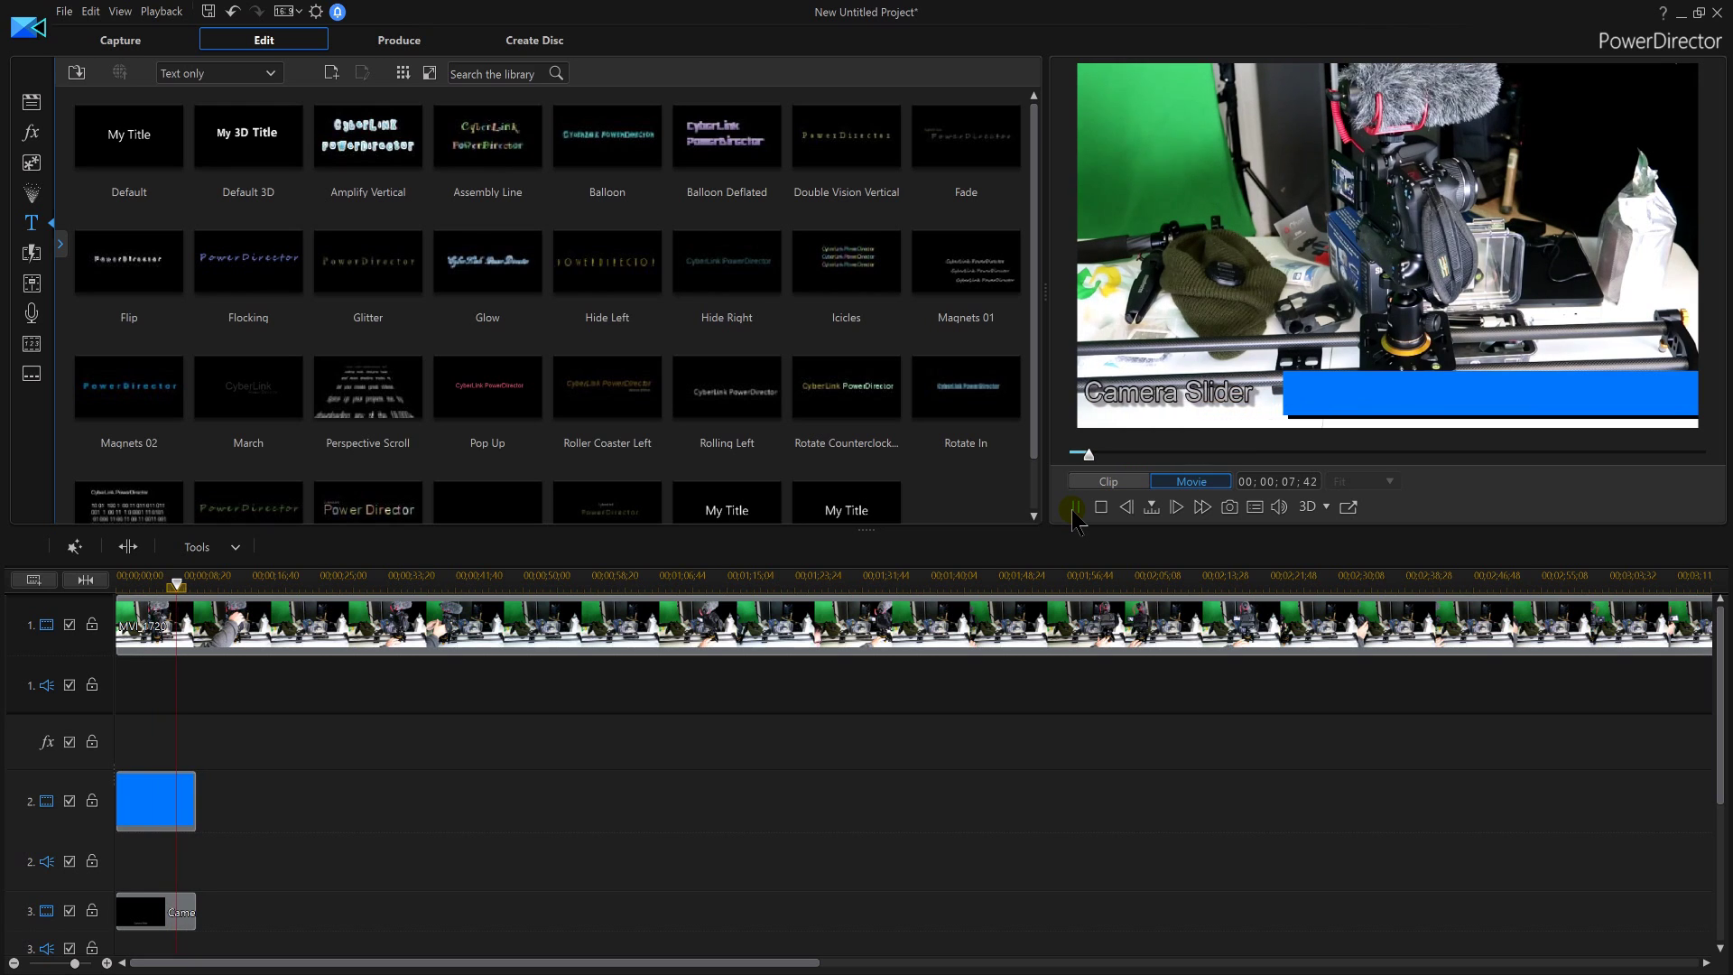
click(1074, 506)
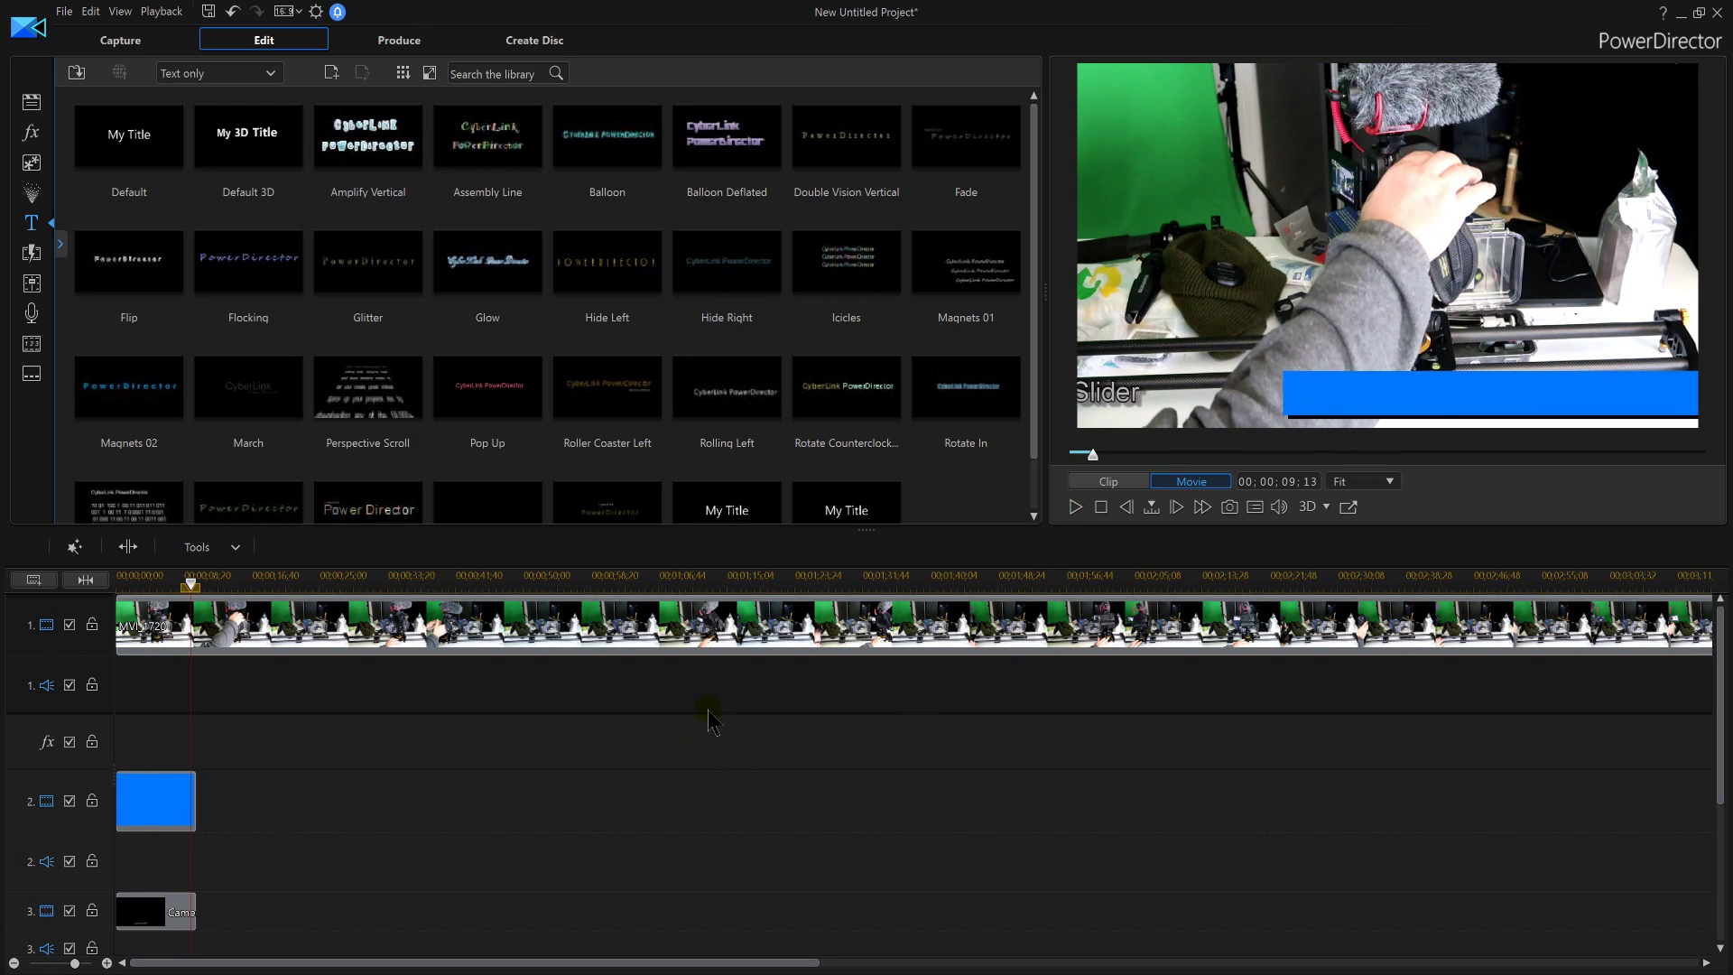
click(679, 739)
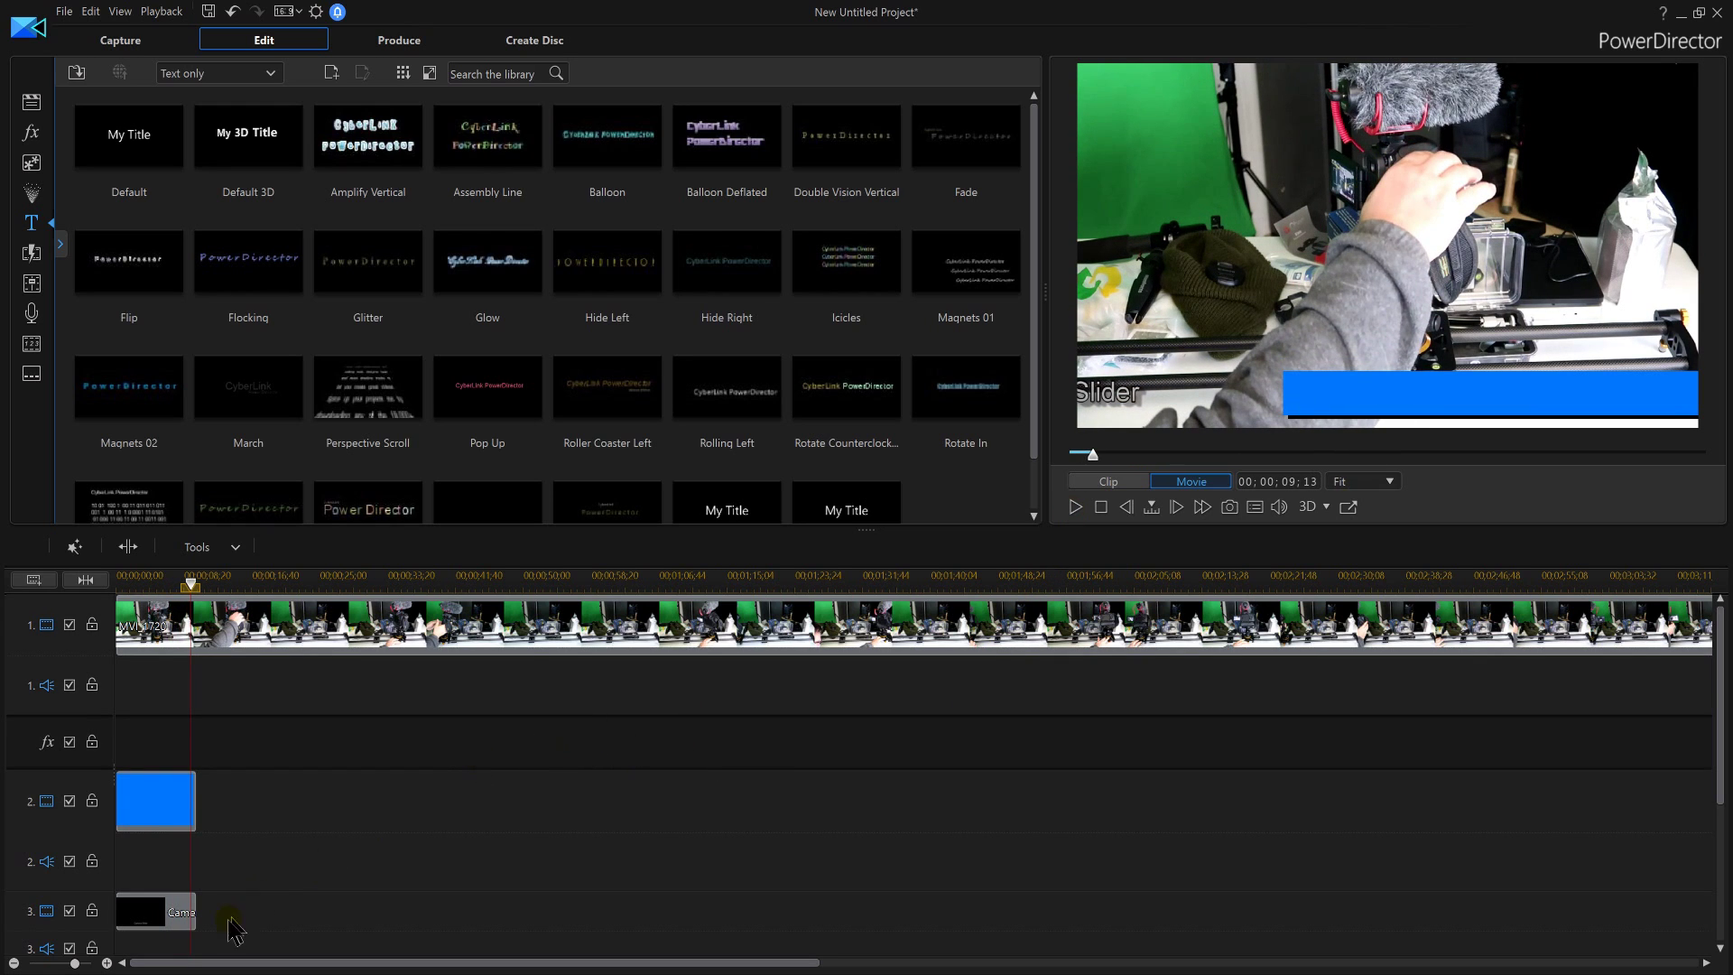
click(187, 914)
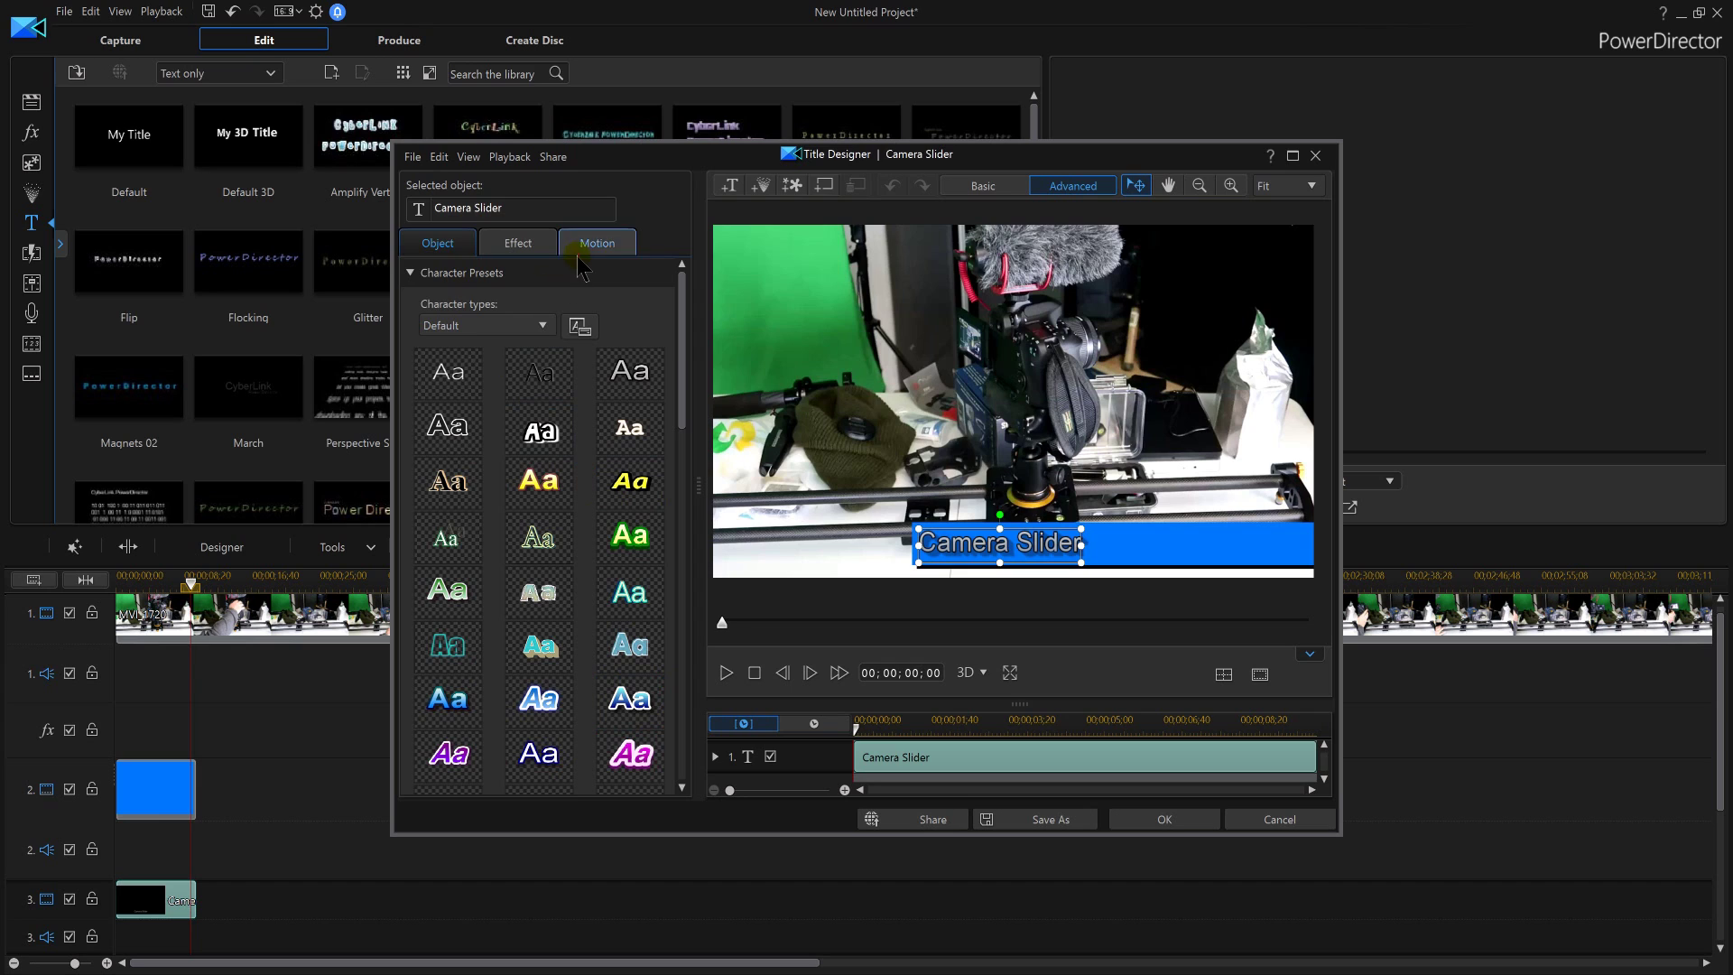
- Clear the title's starting effect, preview Balloon, Blur Left and Conjure - Down, then apply Blur Right
click(613, 249)
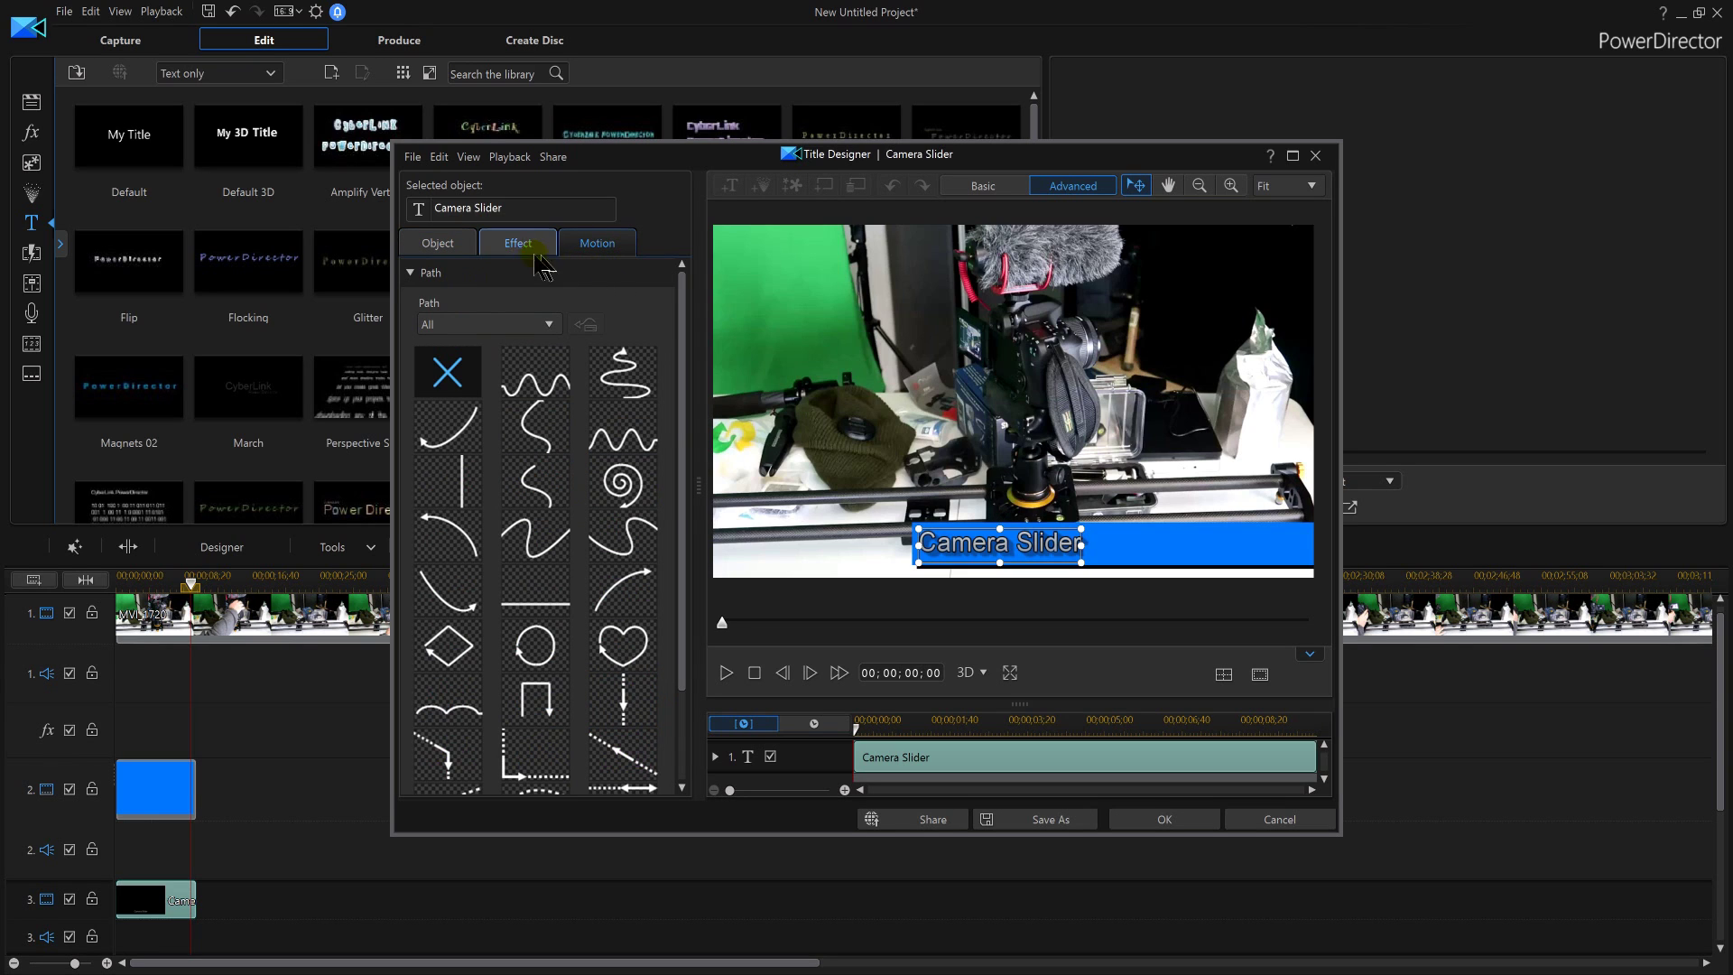
click(528, 253)
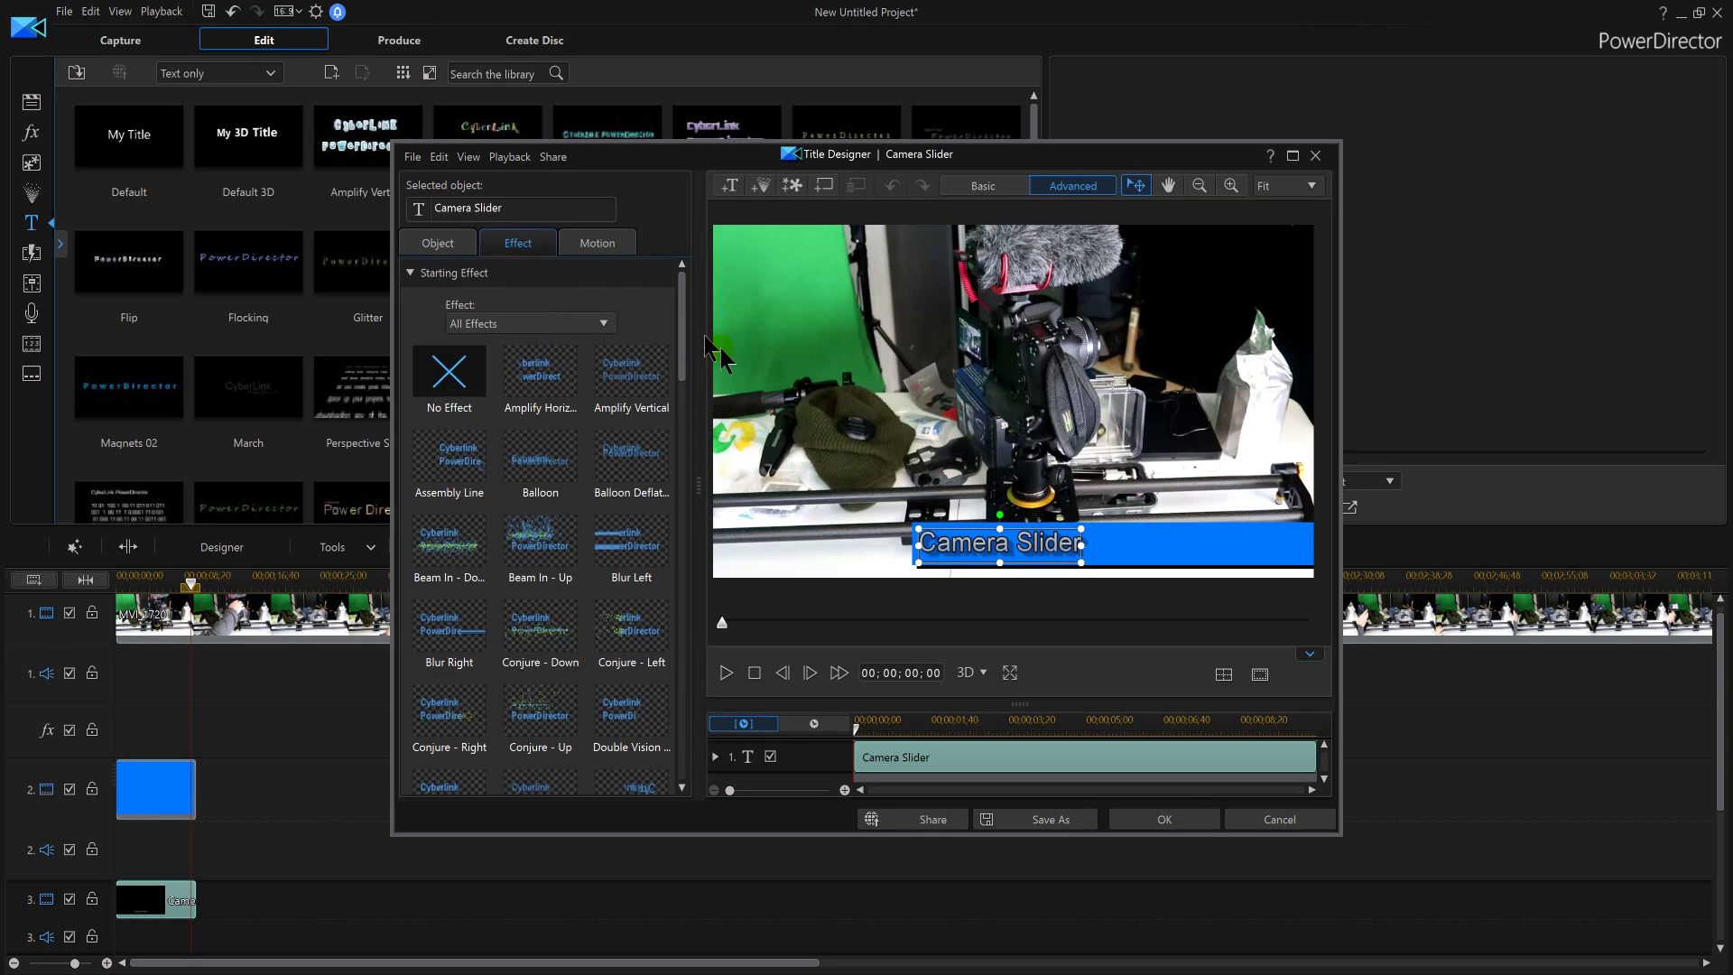
click(443, 383)
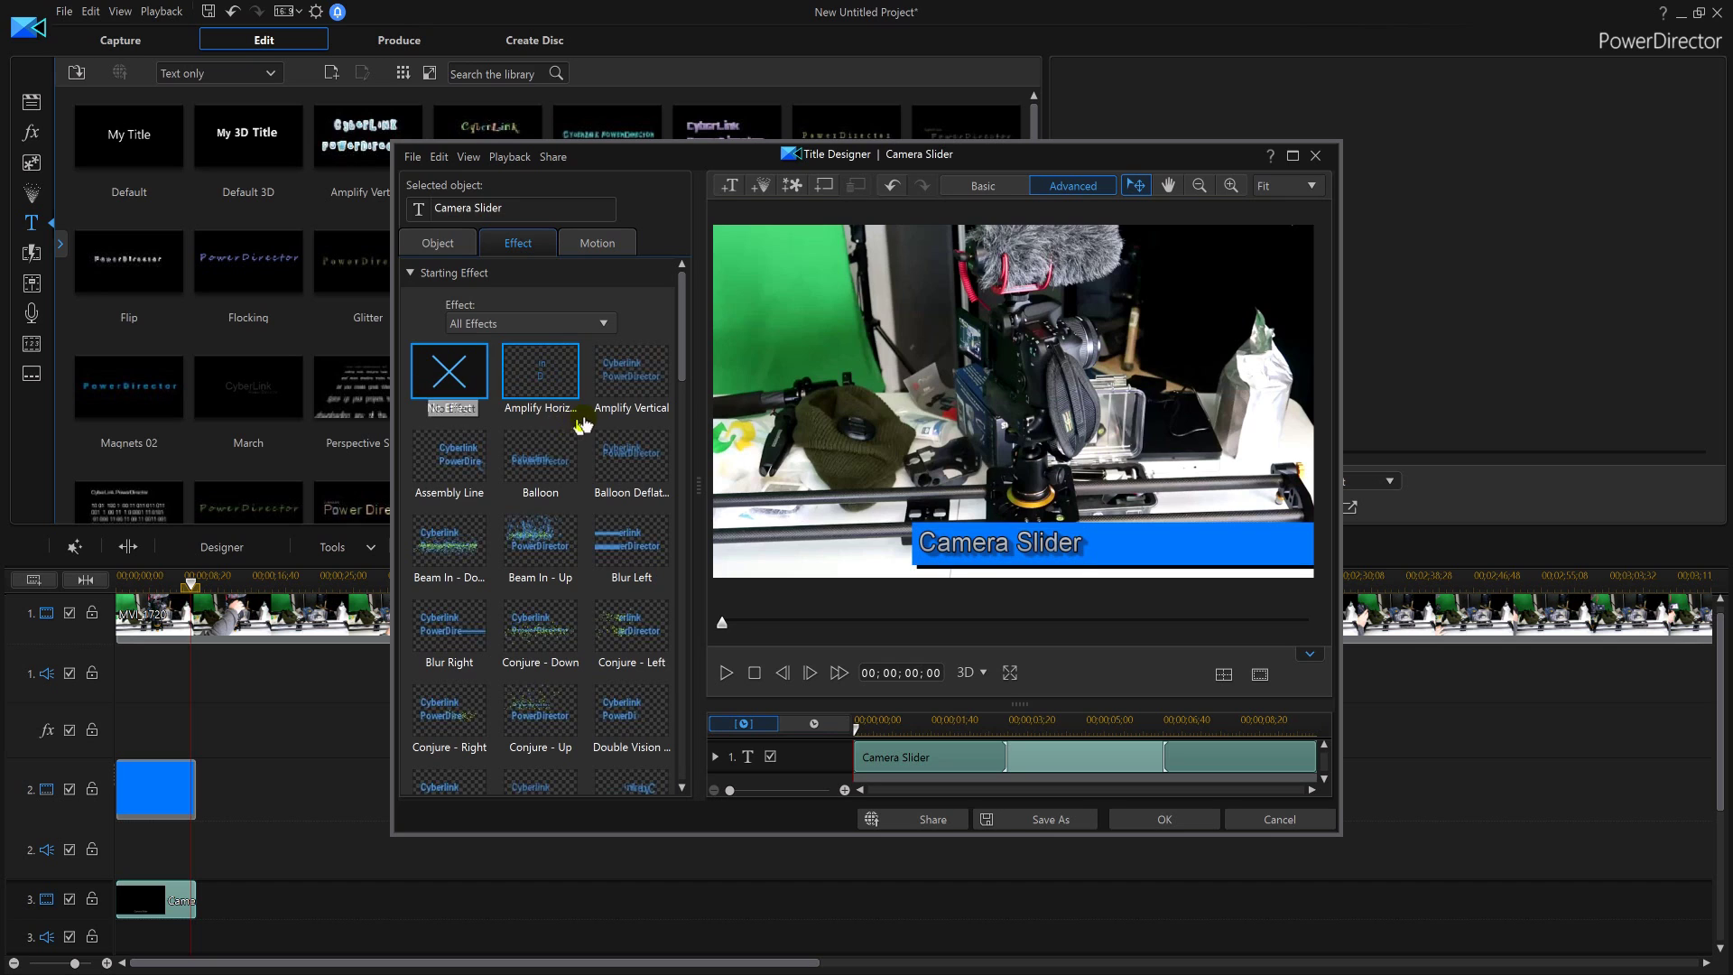
scroll(688, 375, down, 2)
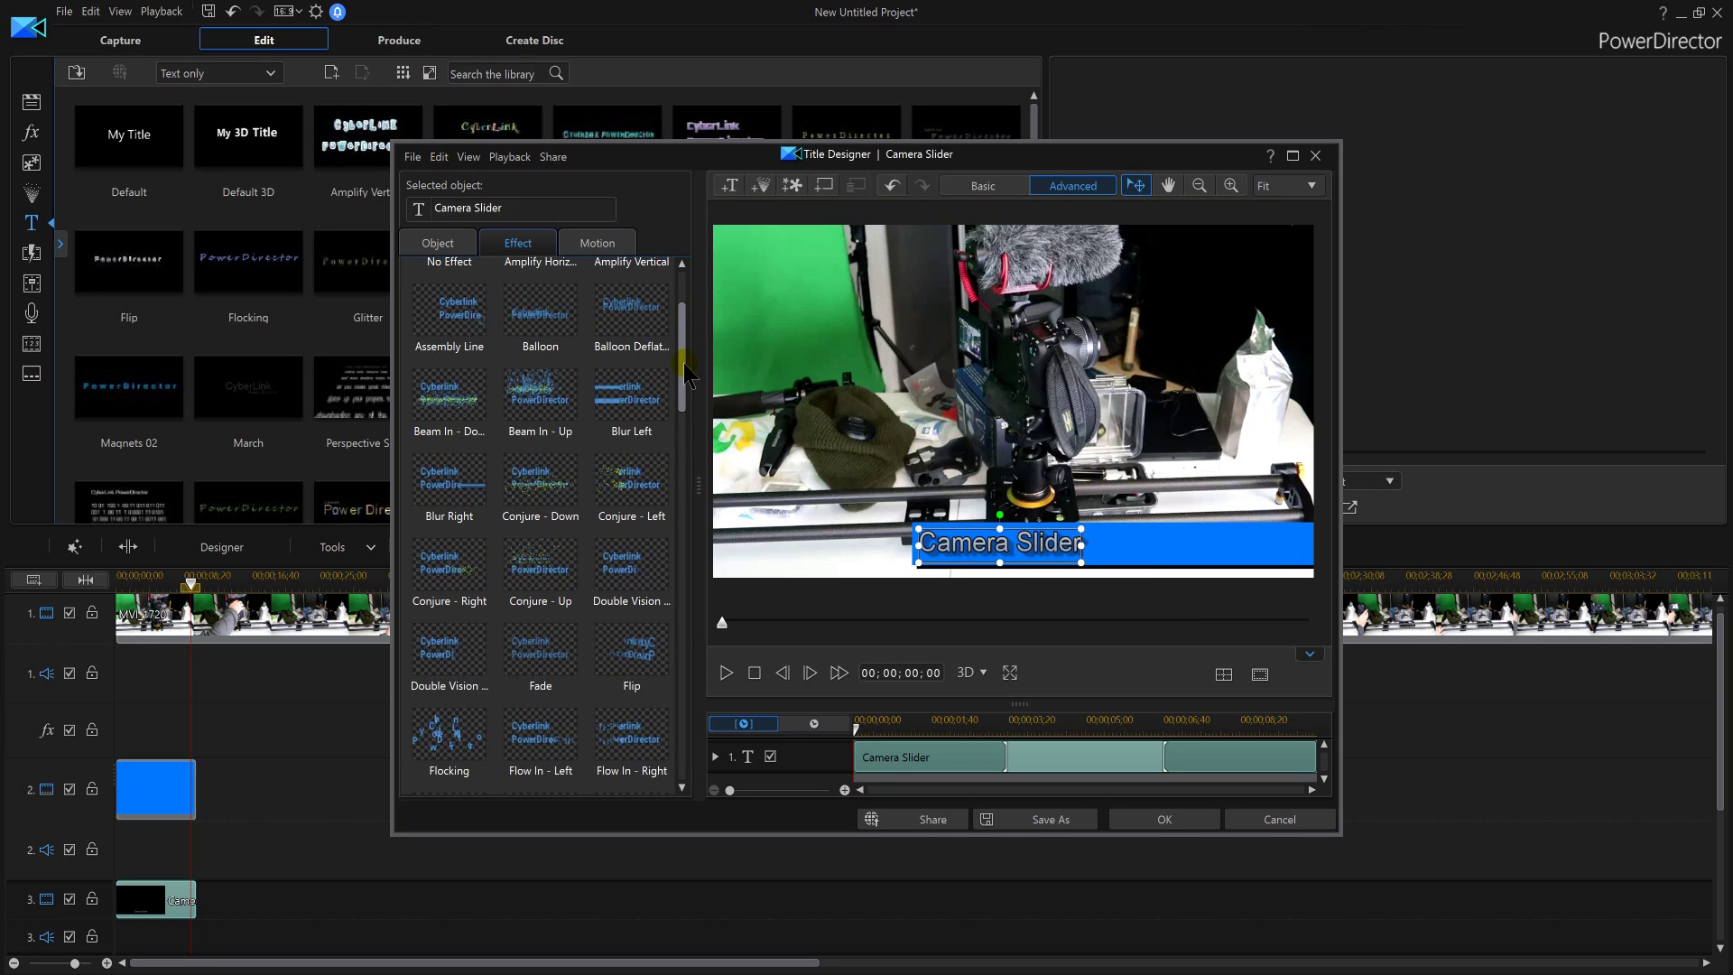
click(540, 316)
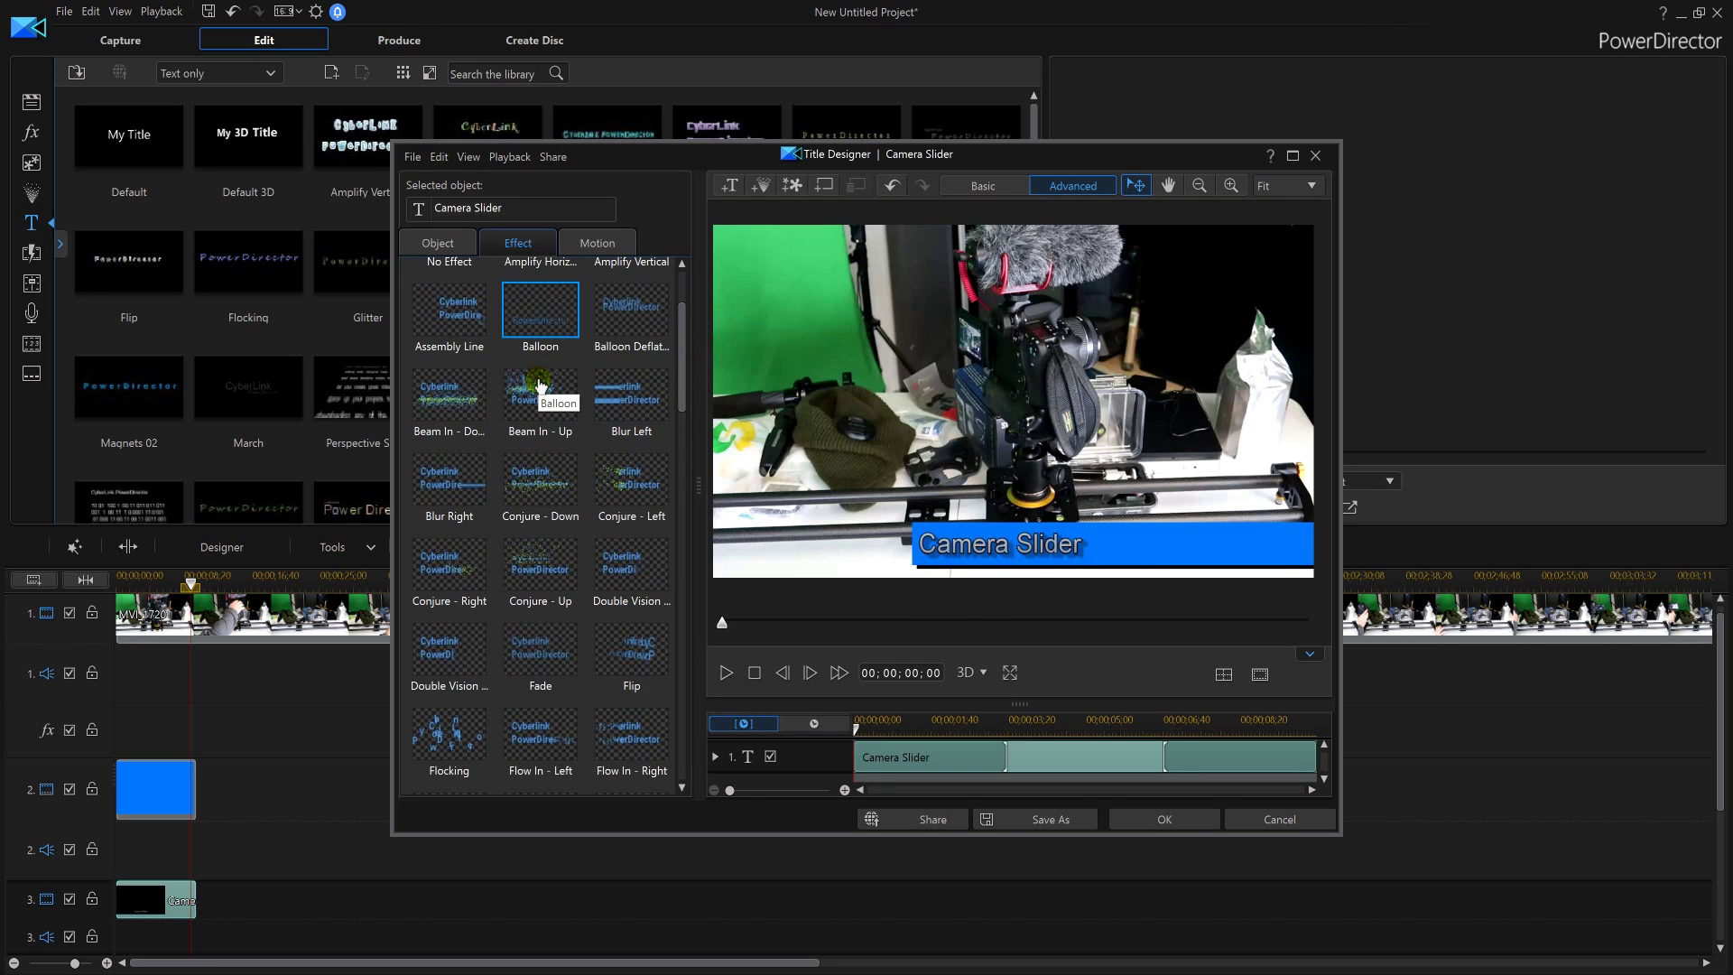
click(650, 406)
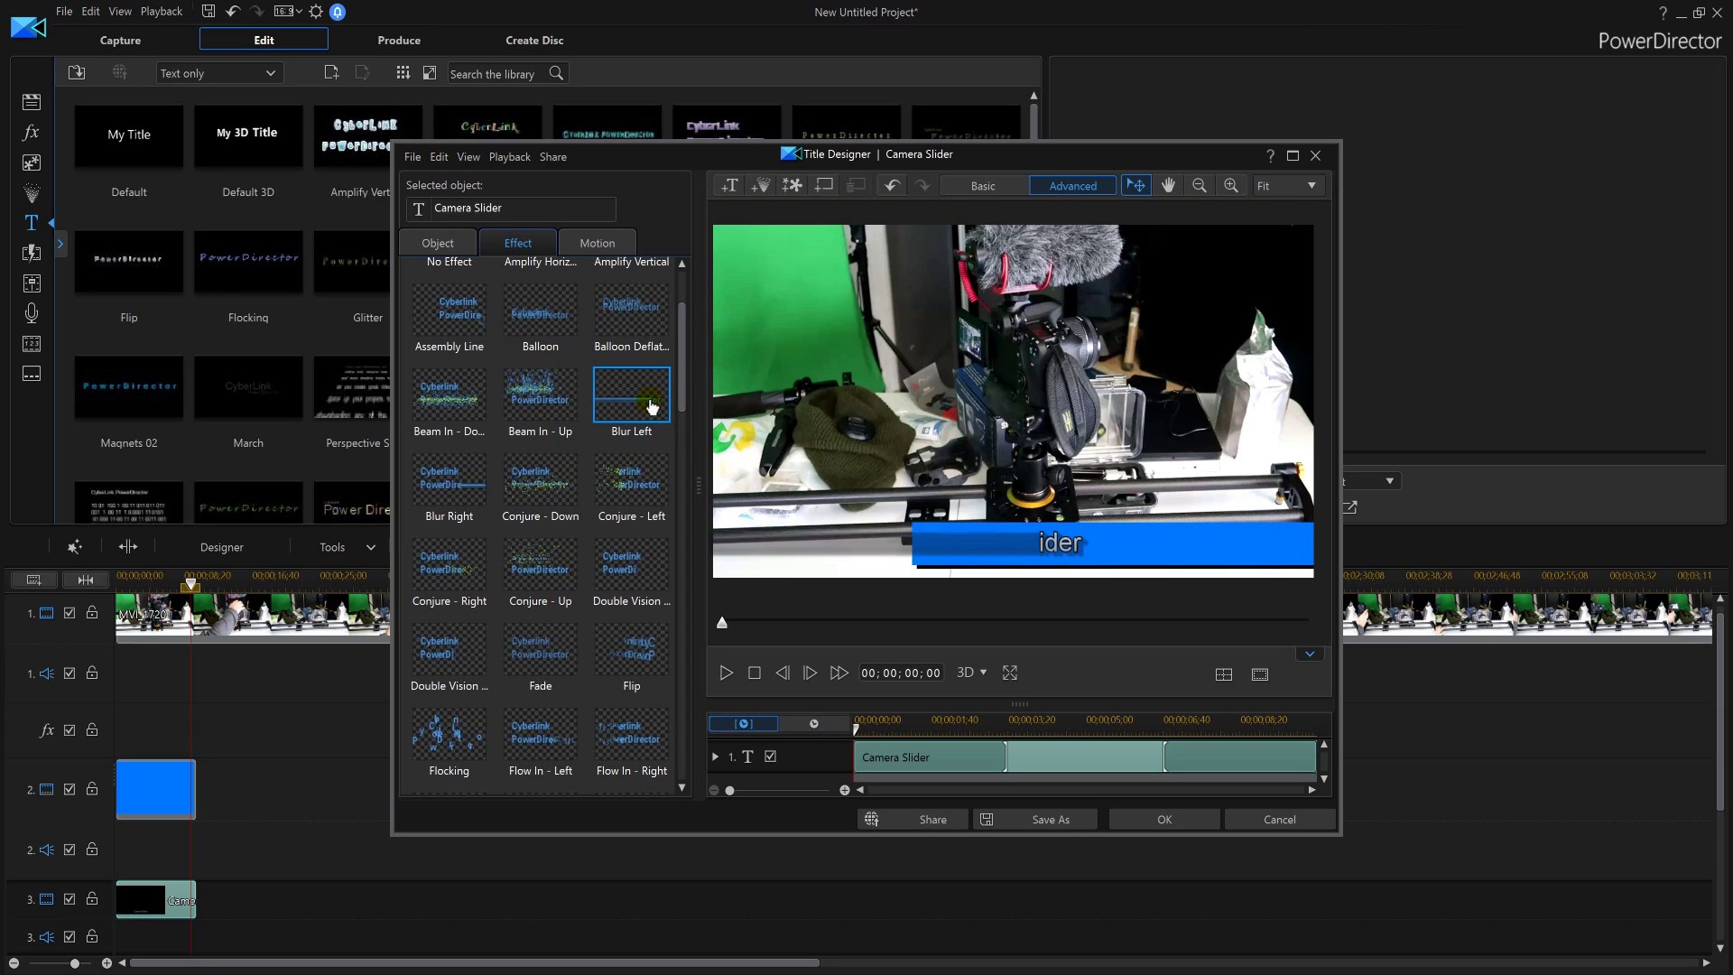
click(427, 494)
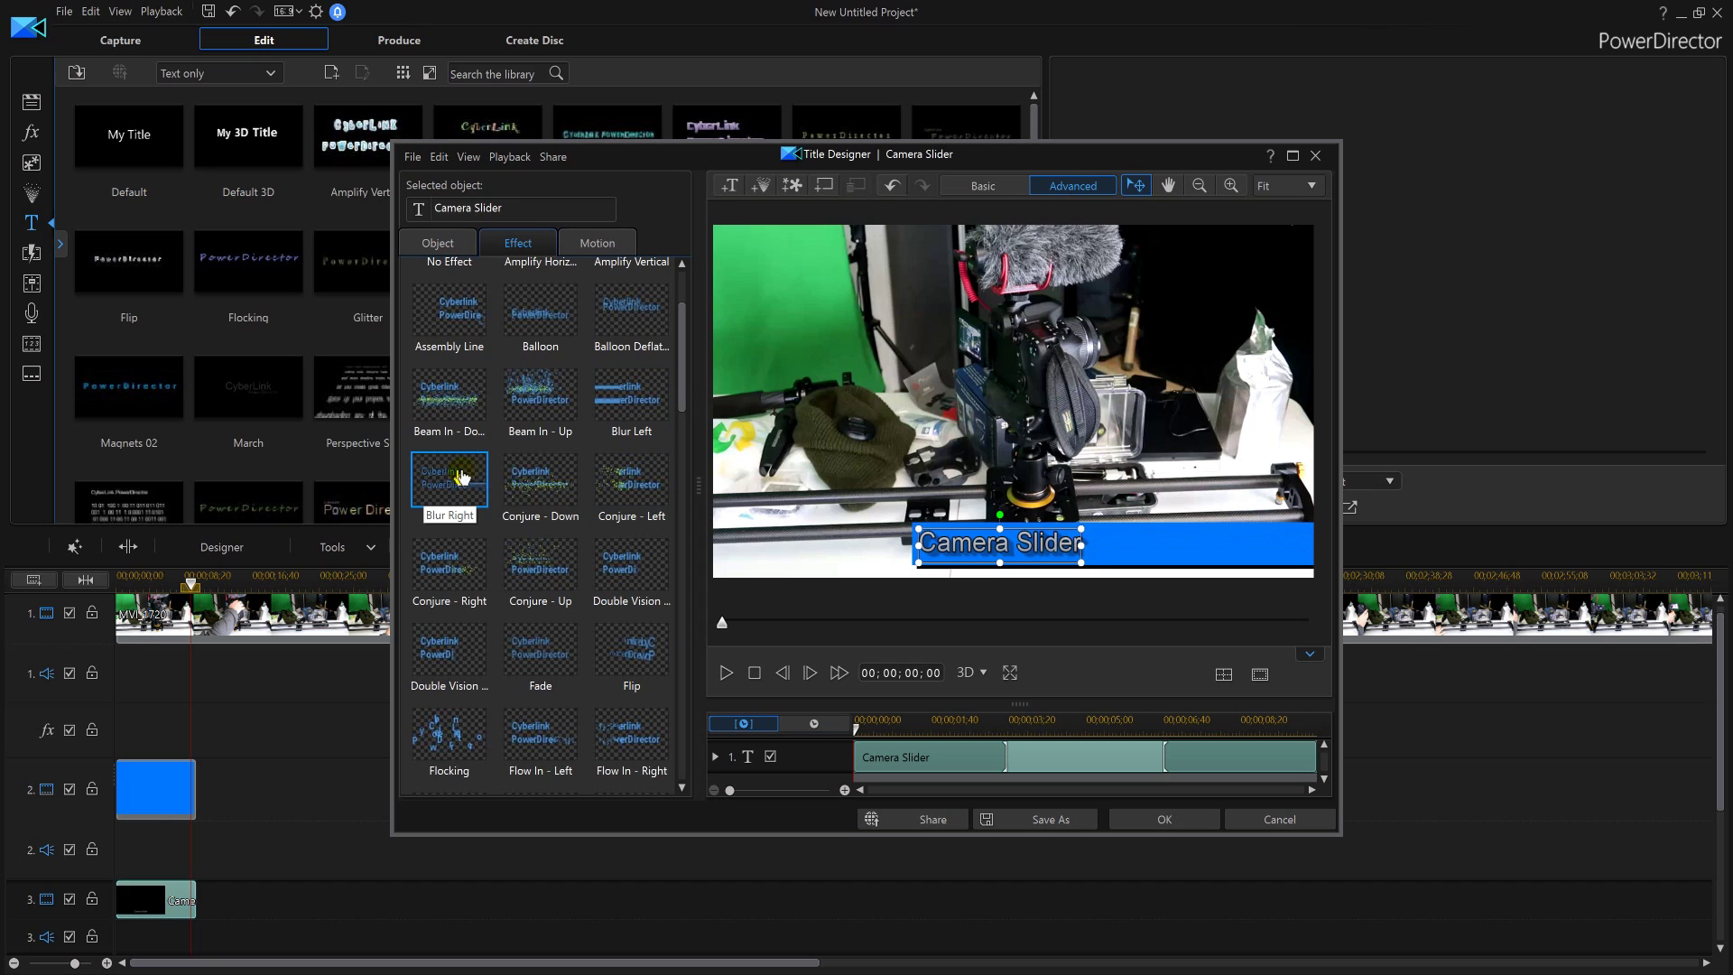
click(540, 482)
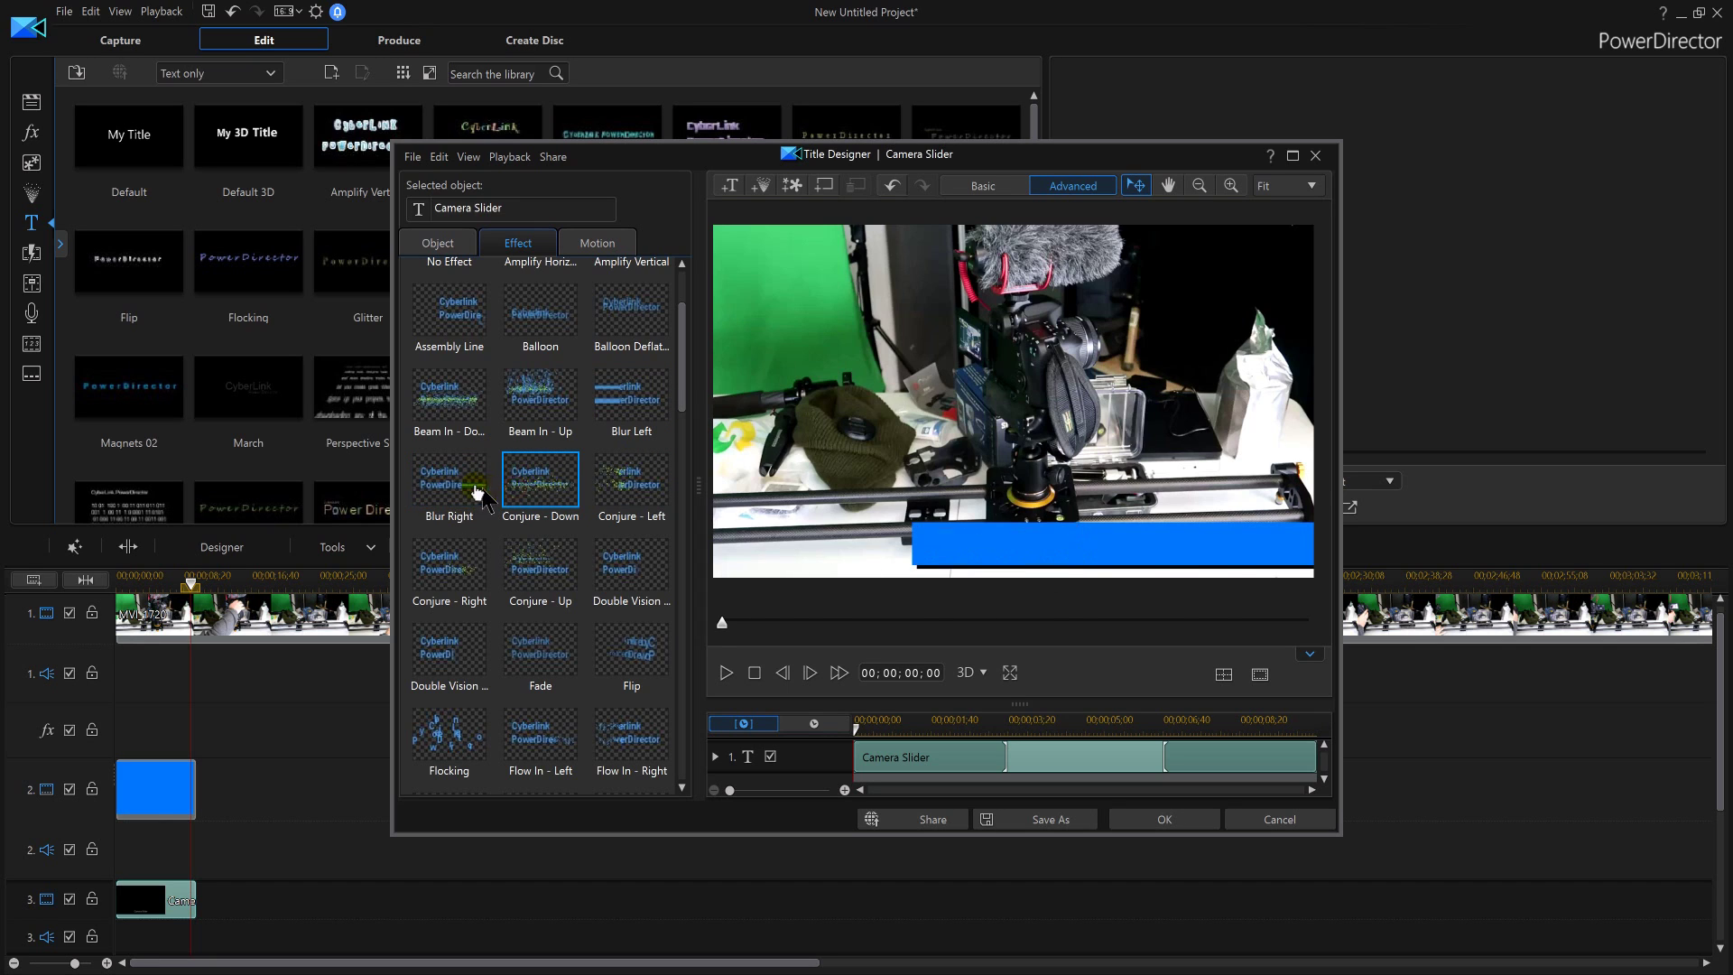
click(452, 487)
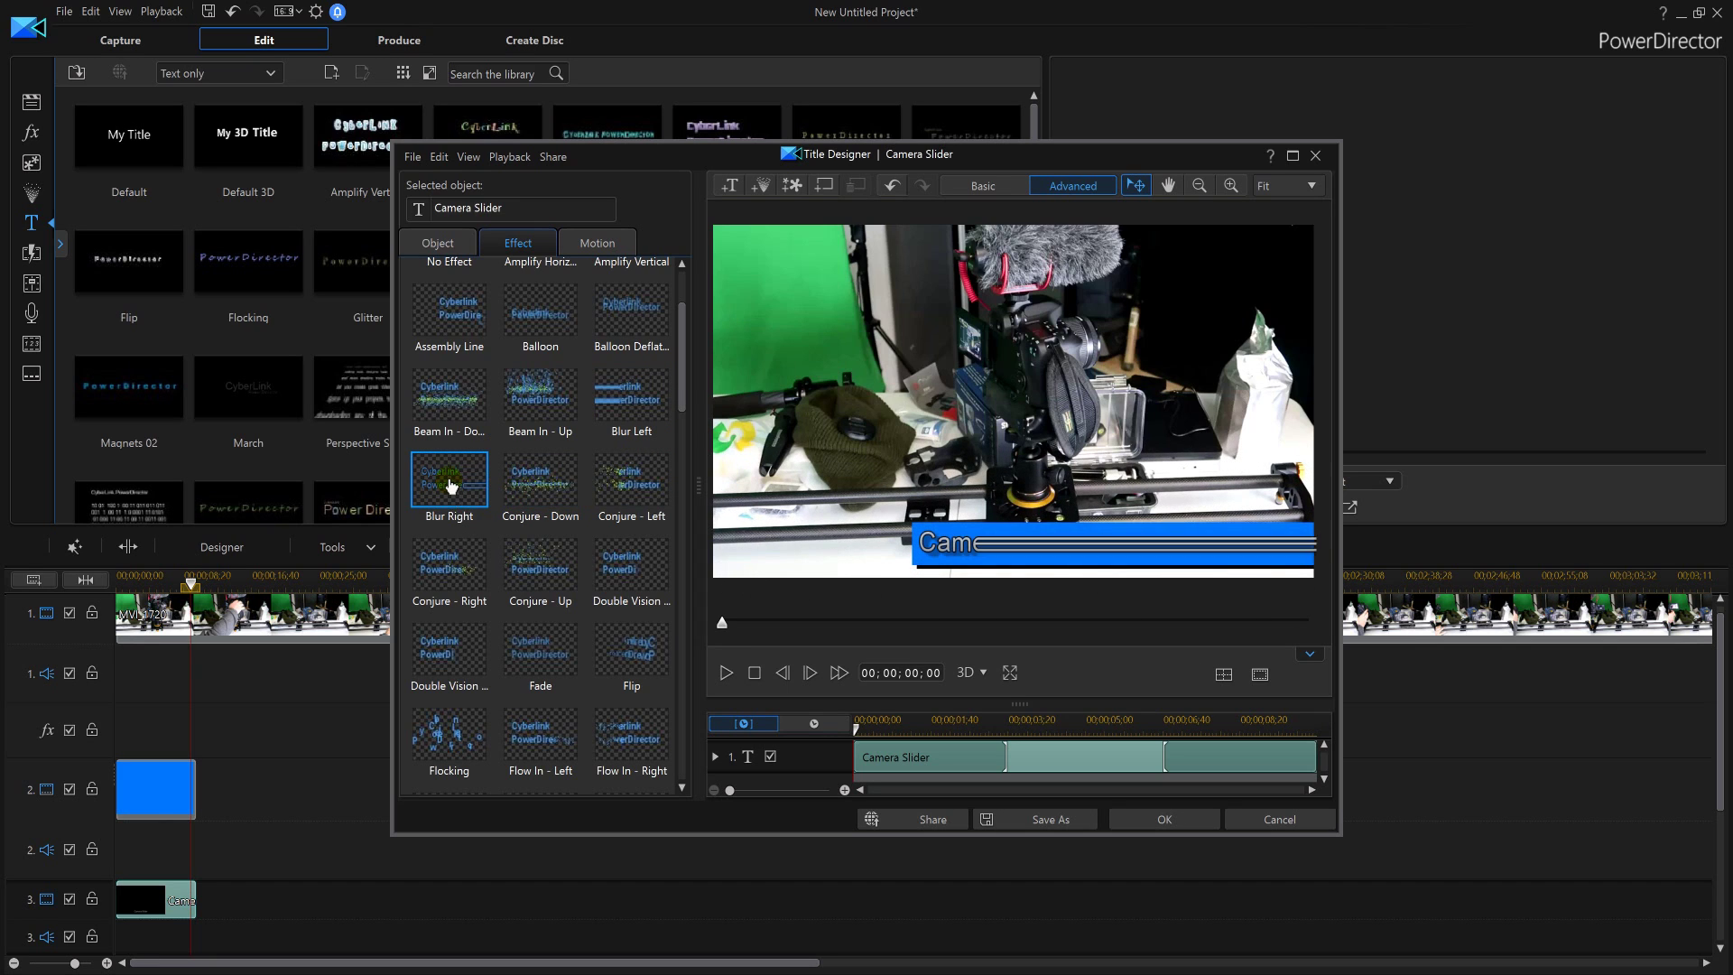
click(522, 484)
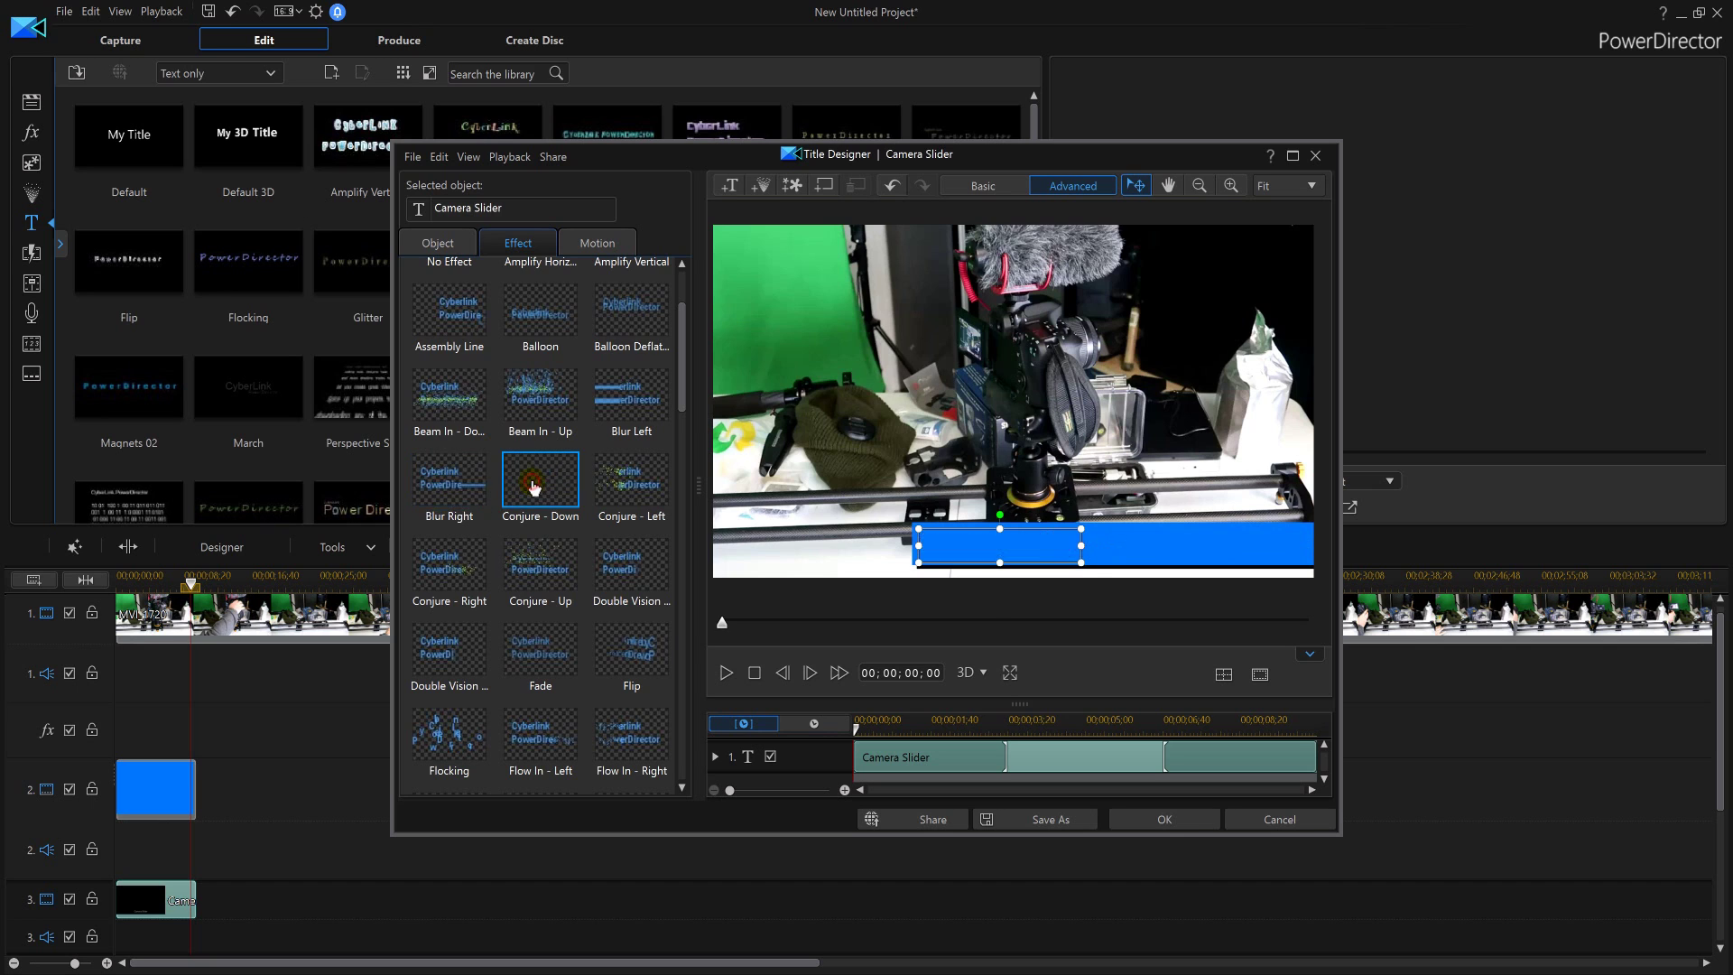
click(420, 495)
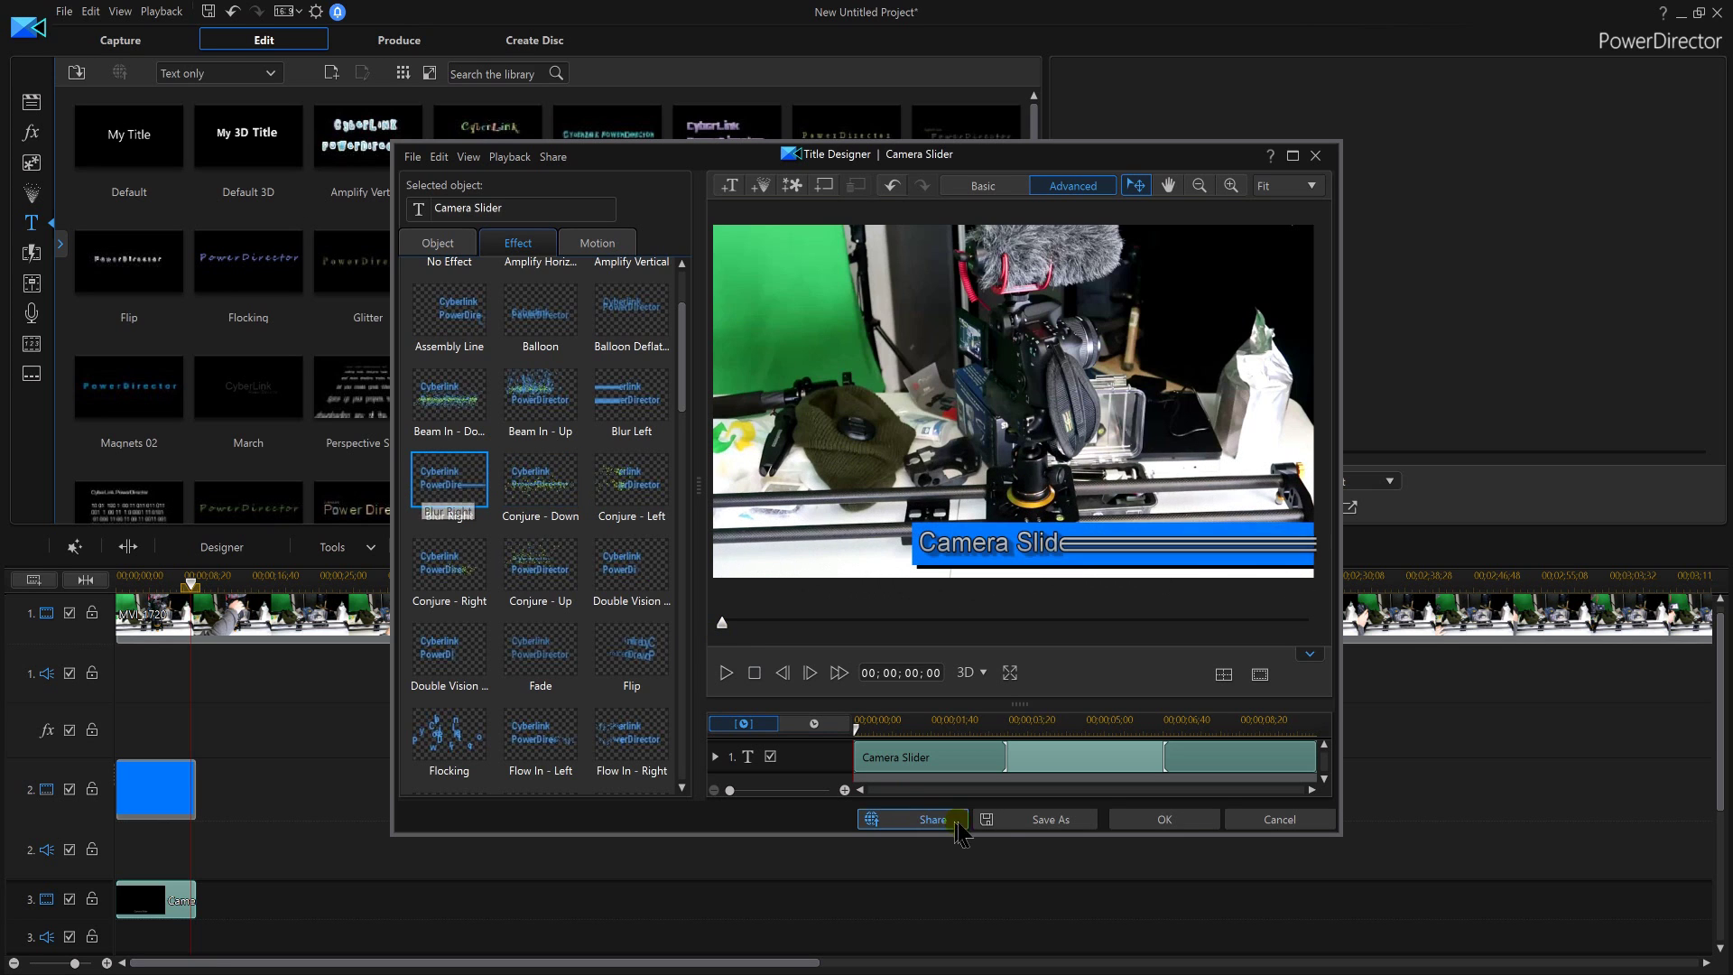
click(1117, 822)
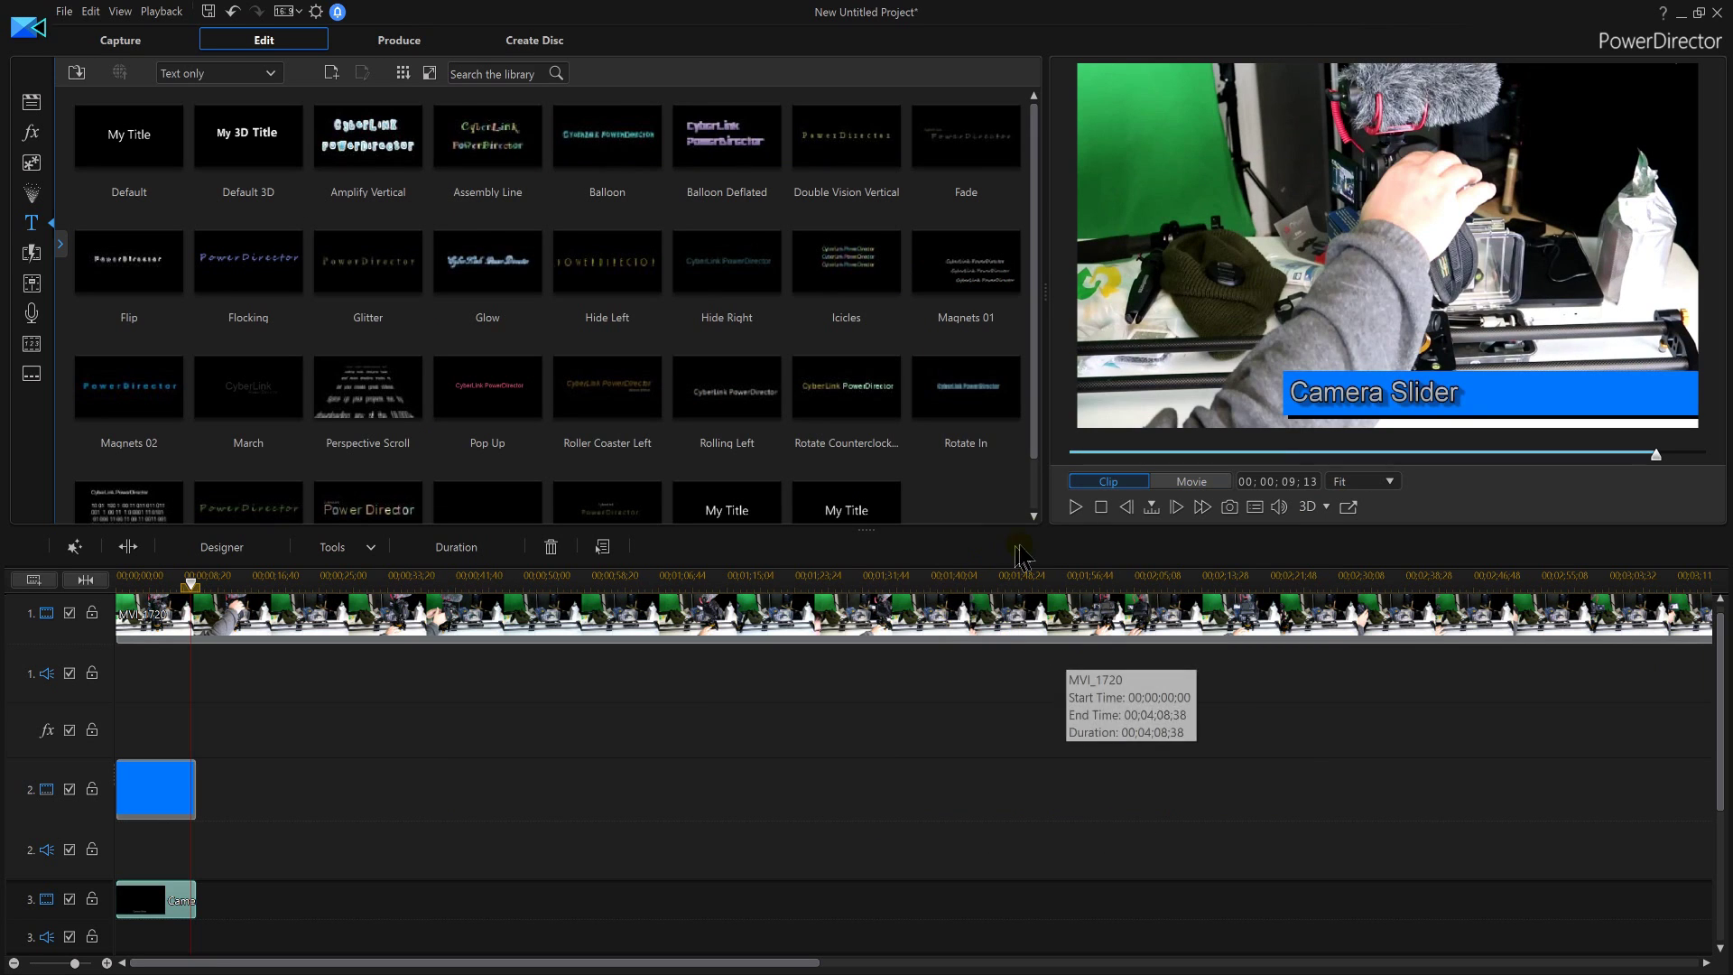
click(1101, 510)
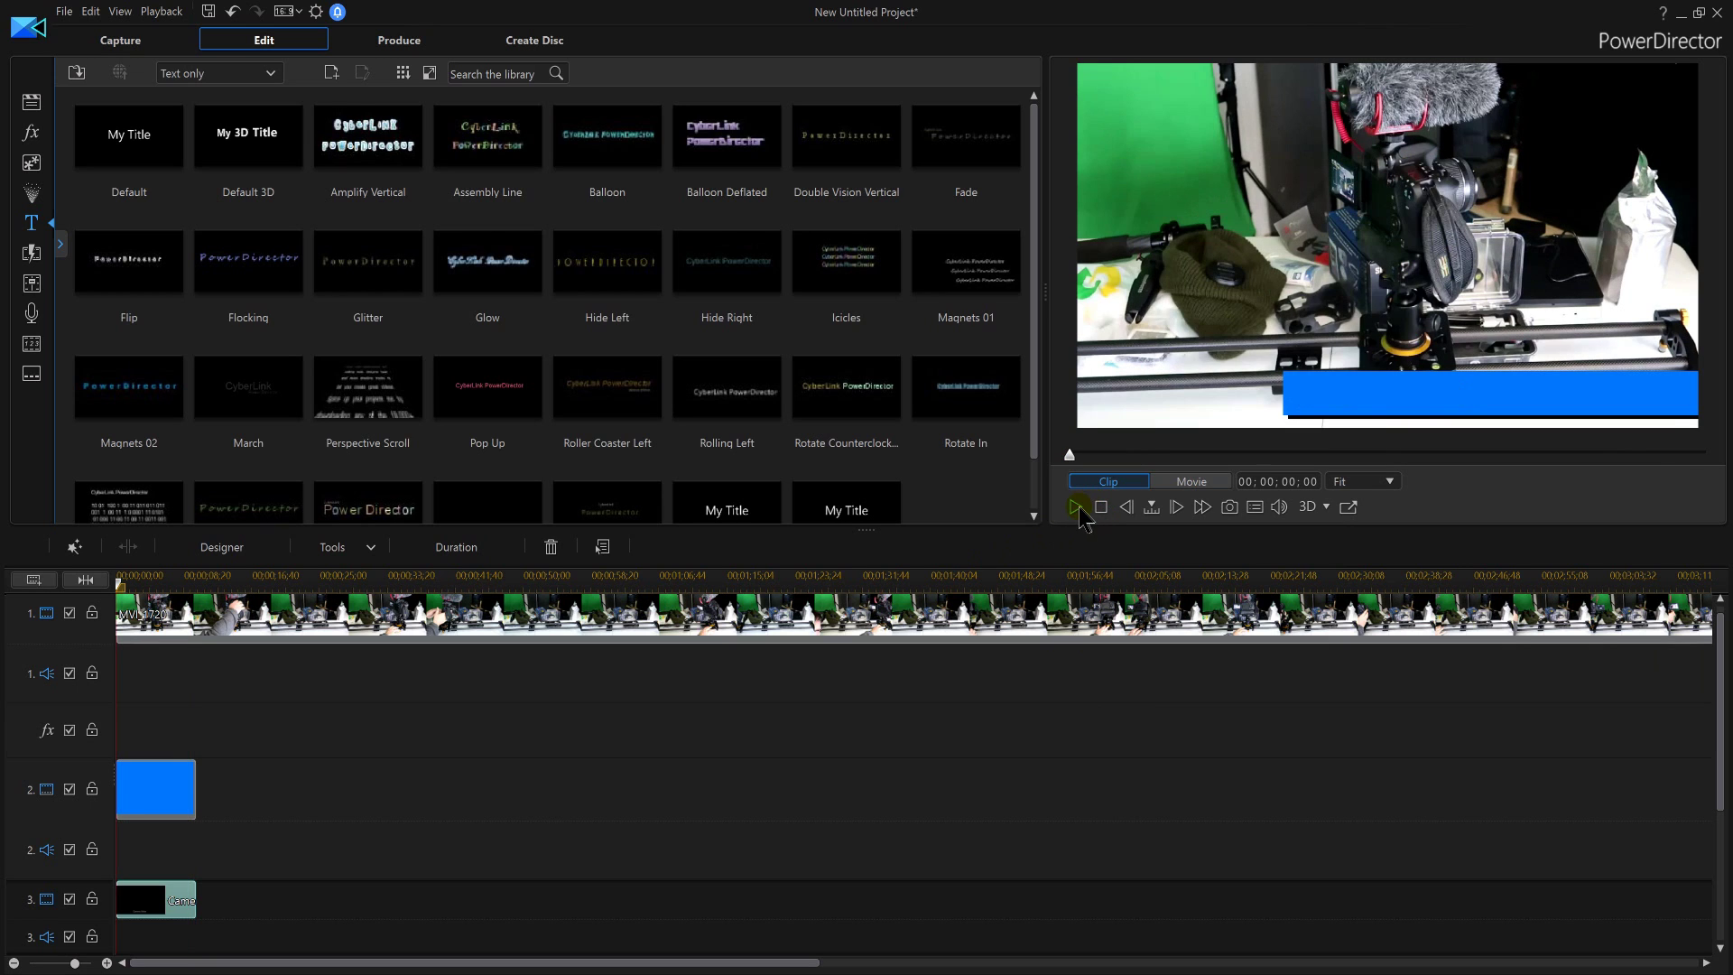
click(1076, 507)
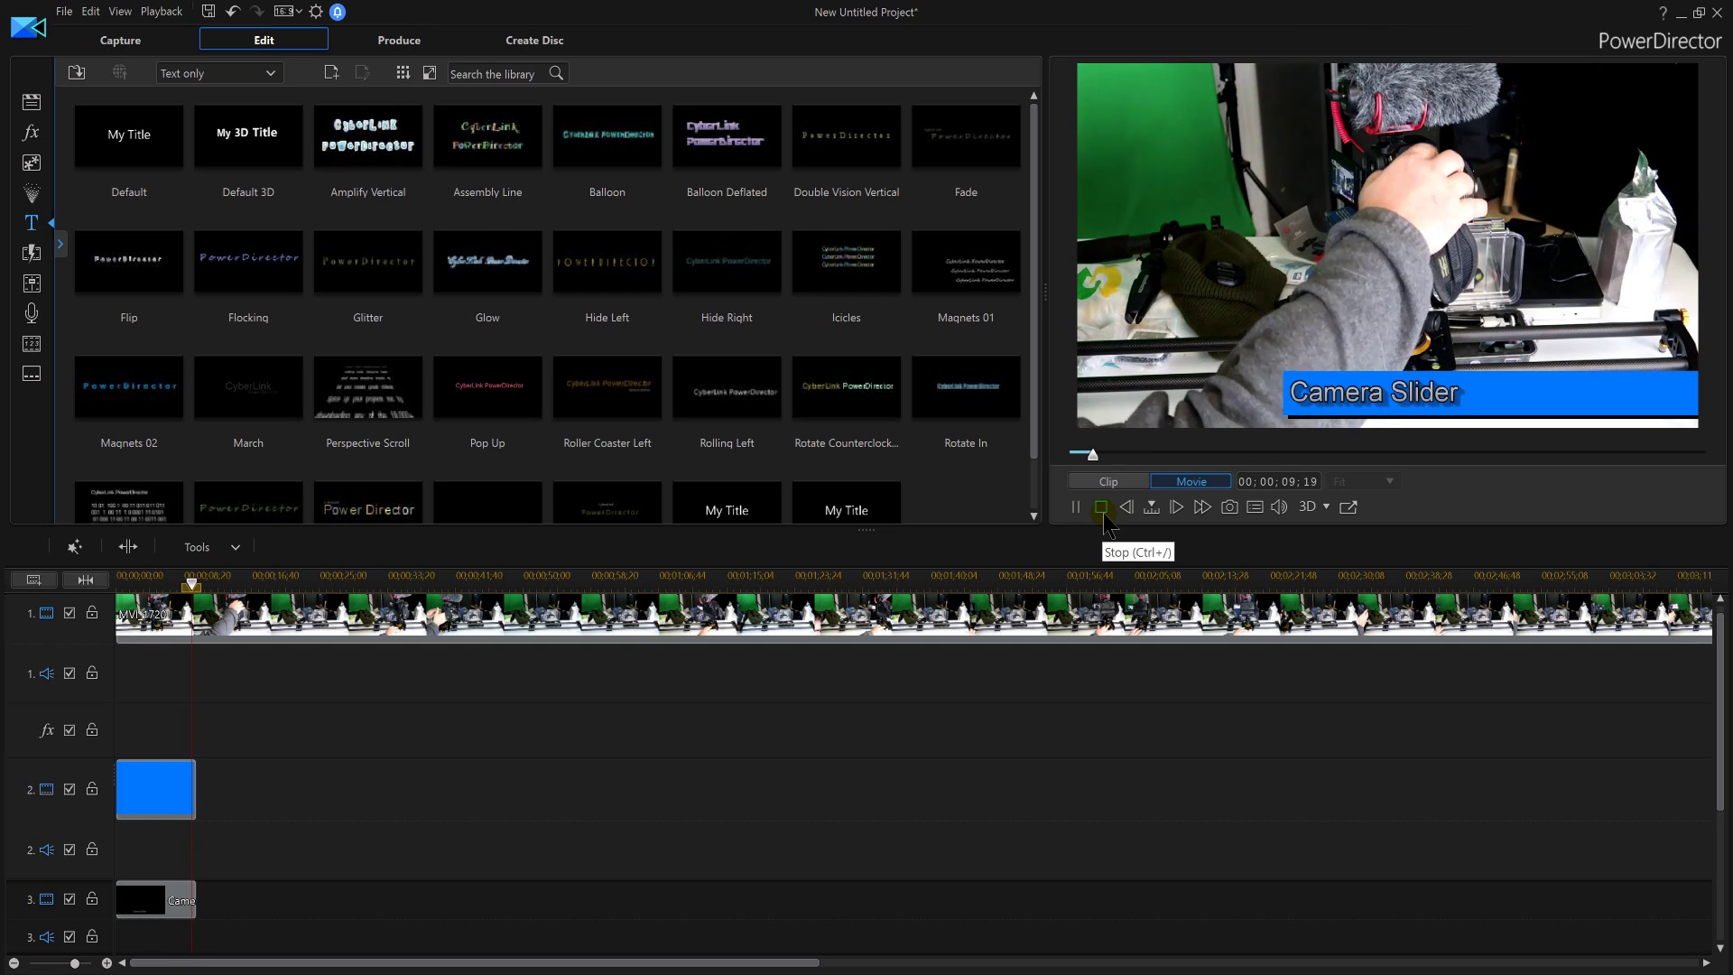
click(1101, 508)
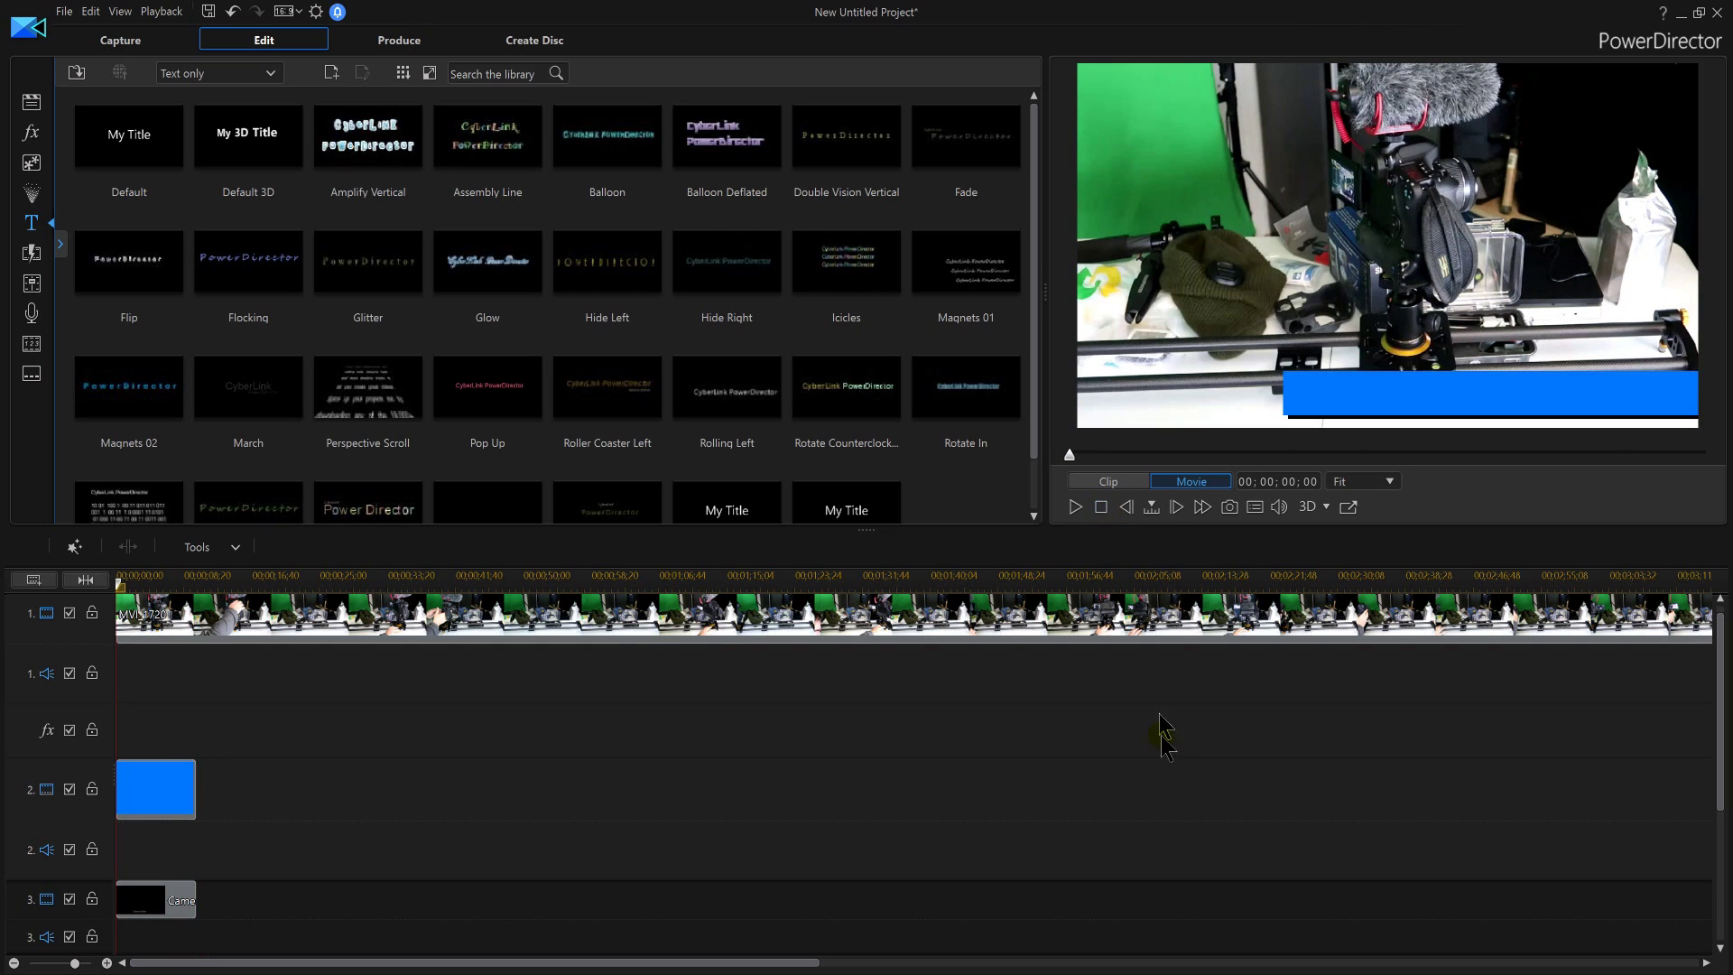
click(145, 789)
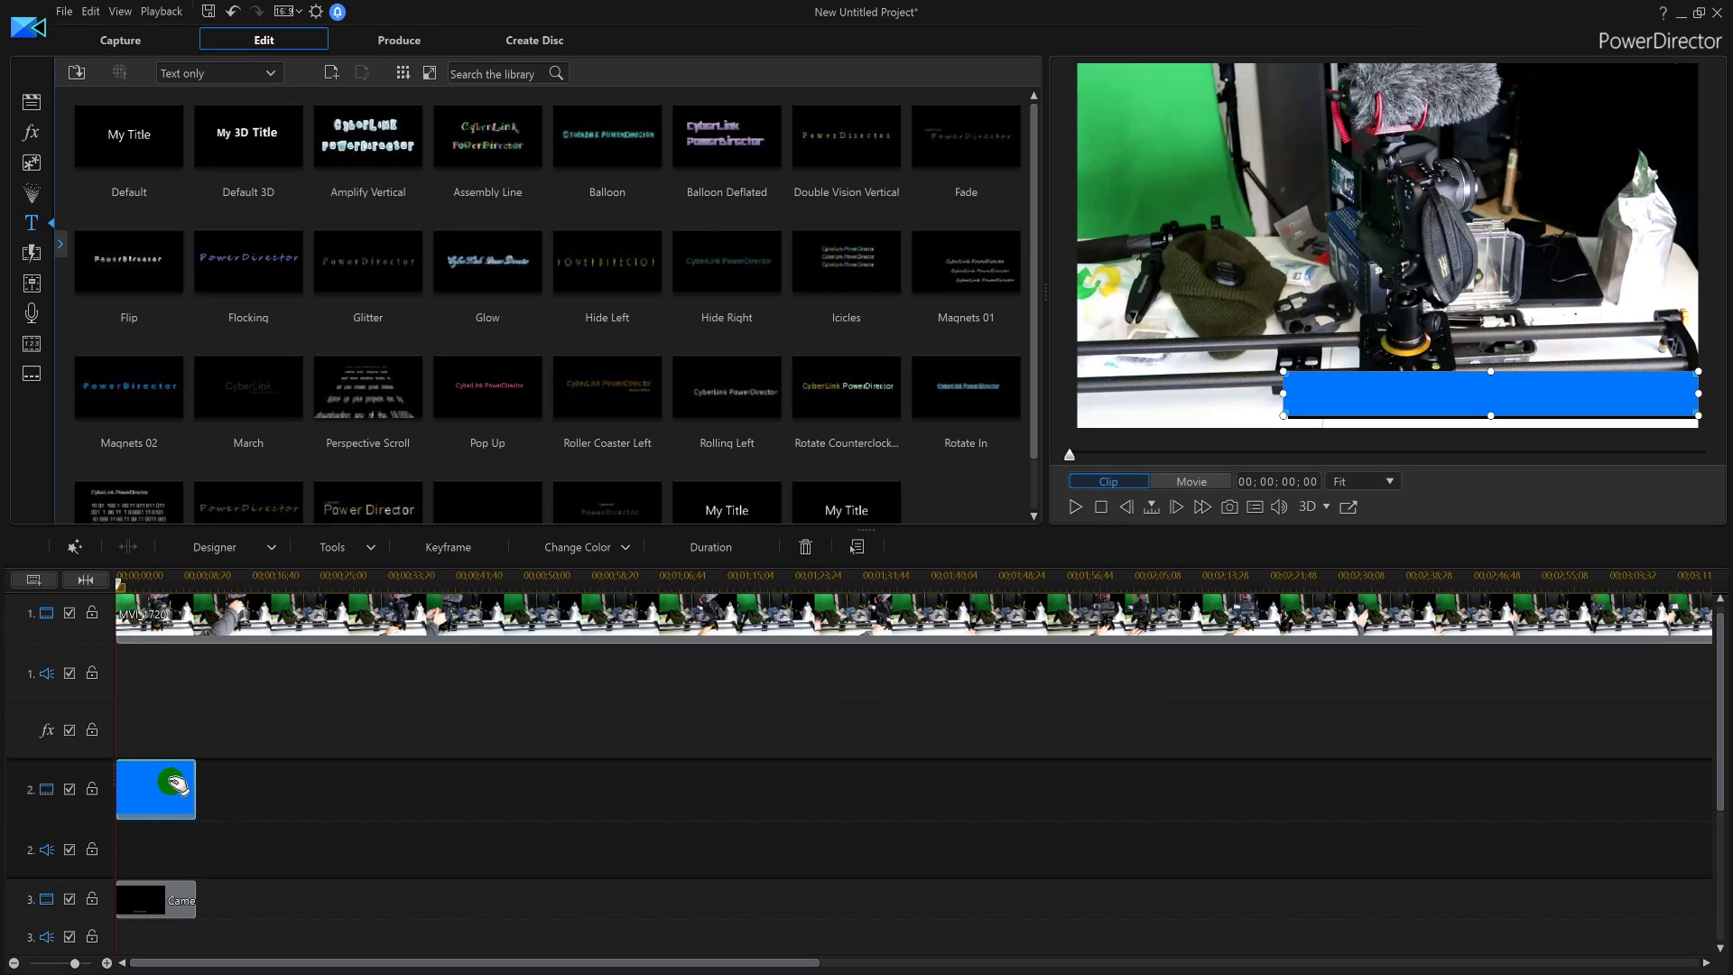
double_click(171, 794)
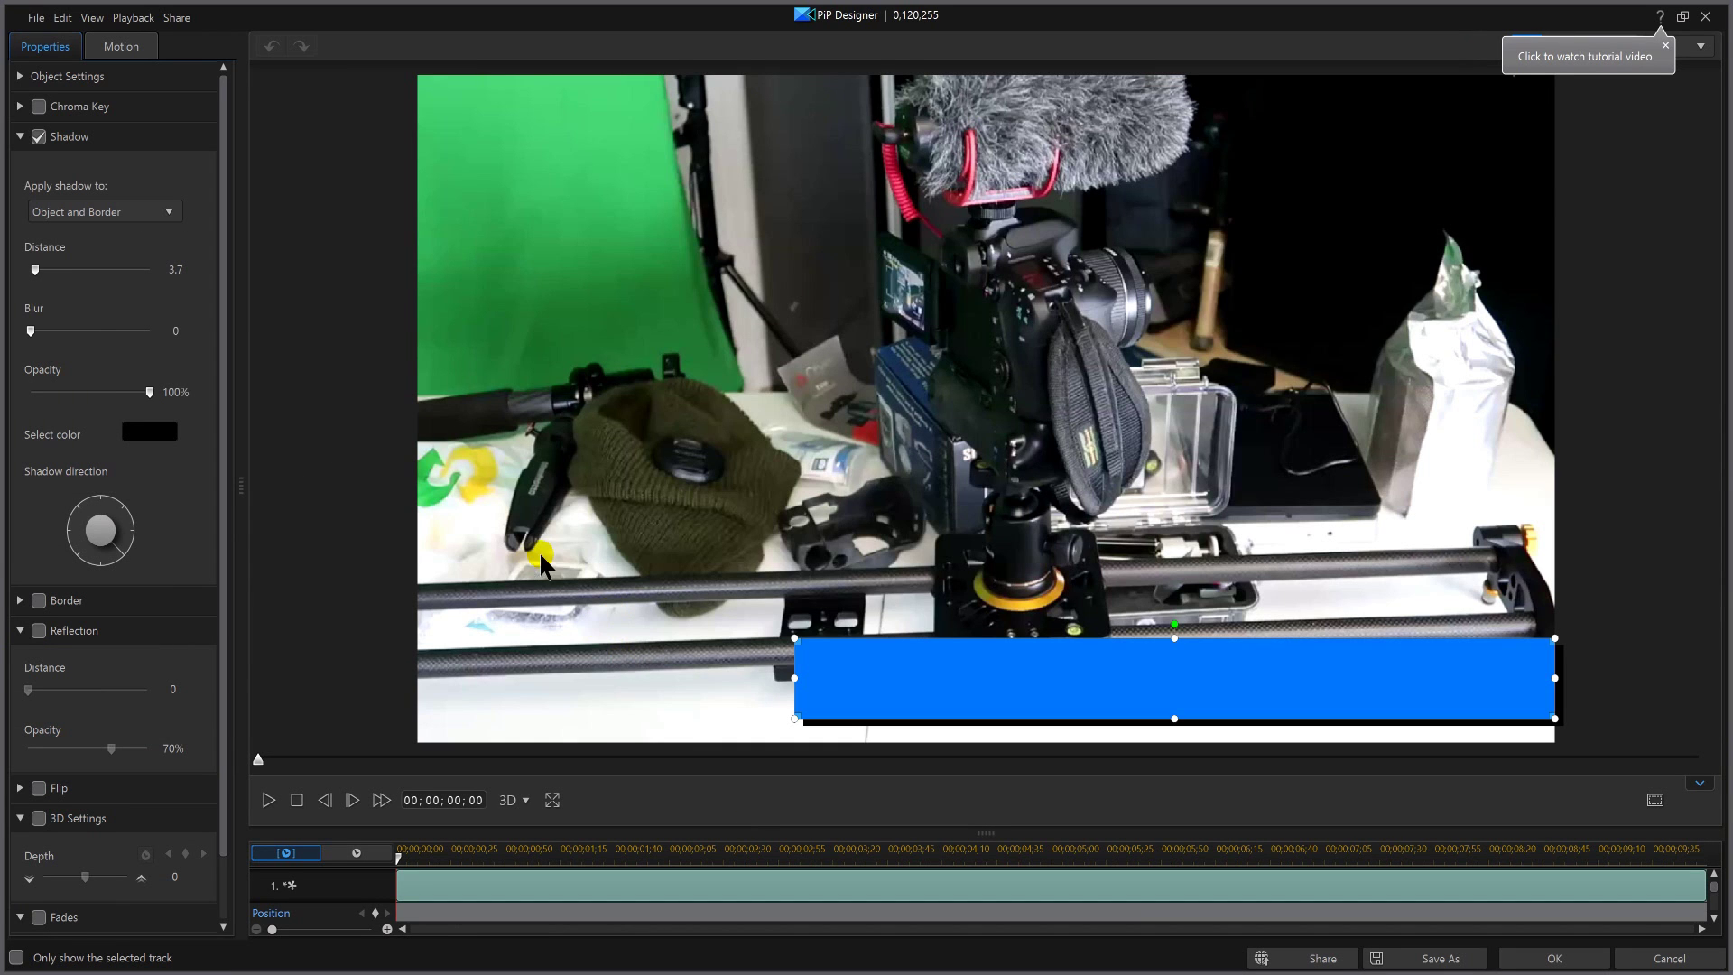
- Turn on Fades with fade out for the blue 0,120,255 board and apply
scroll(68, 550, down, 2)
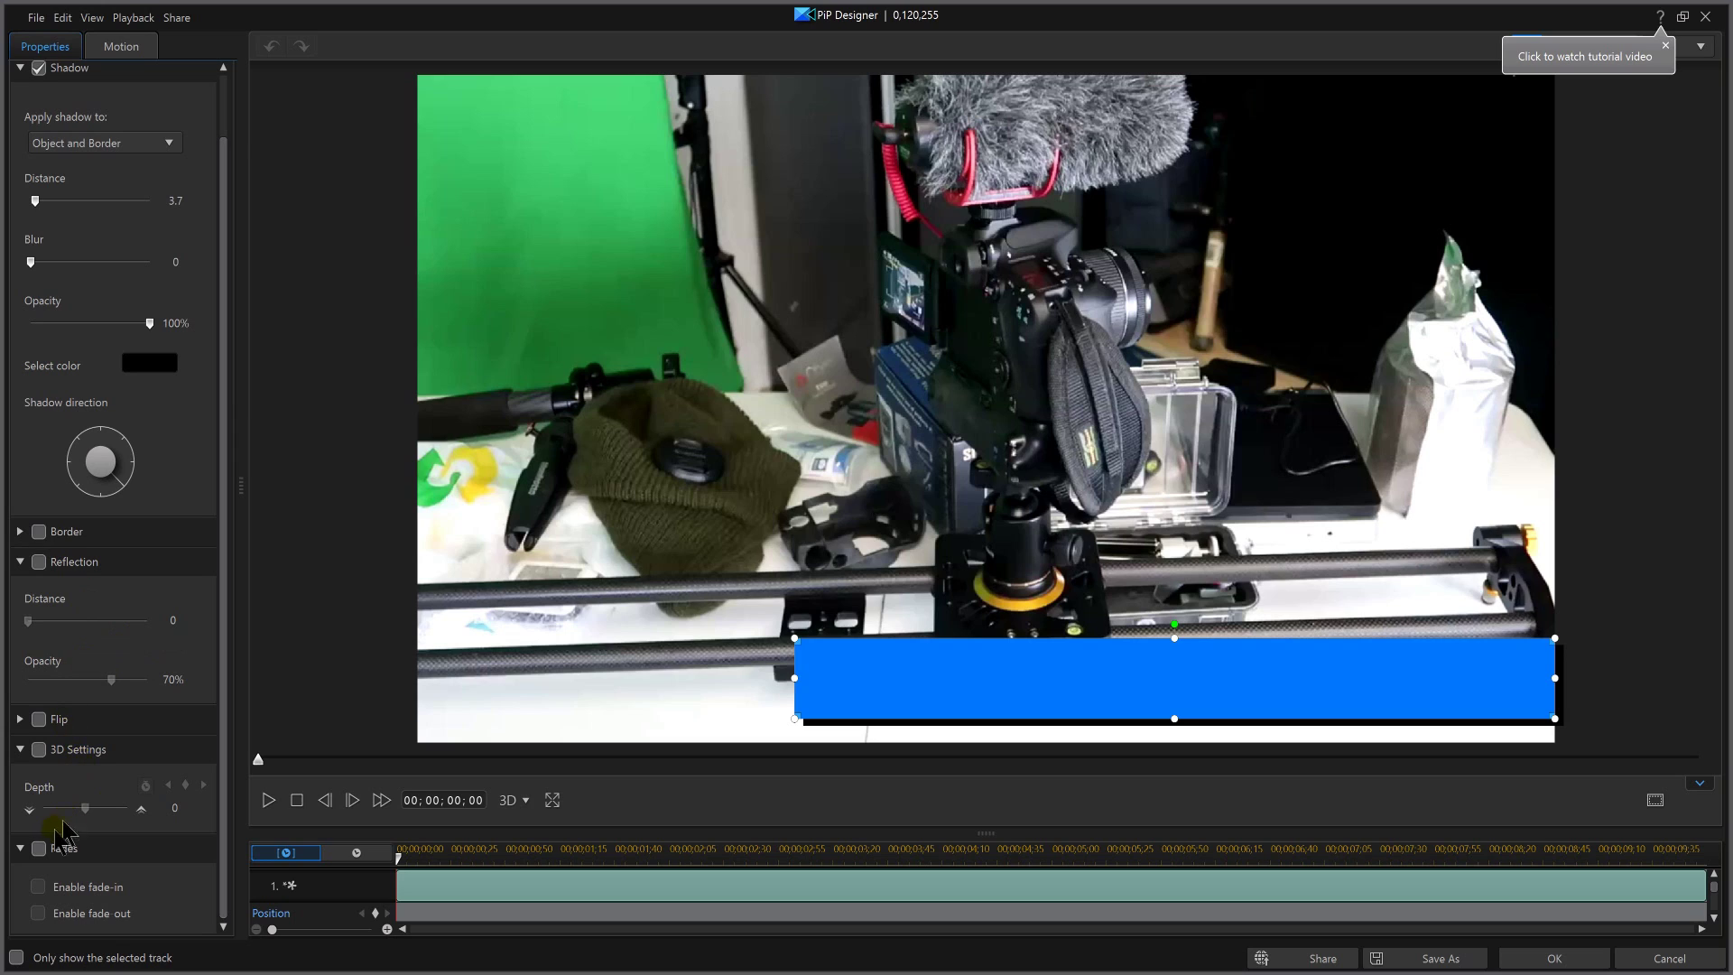
click(39, 849)
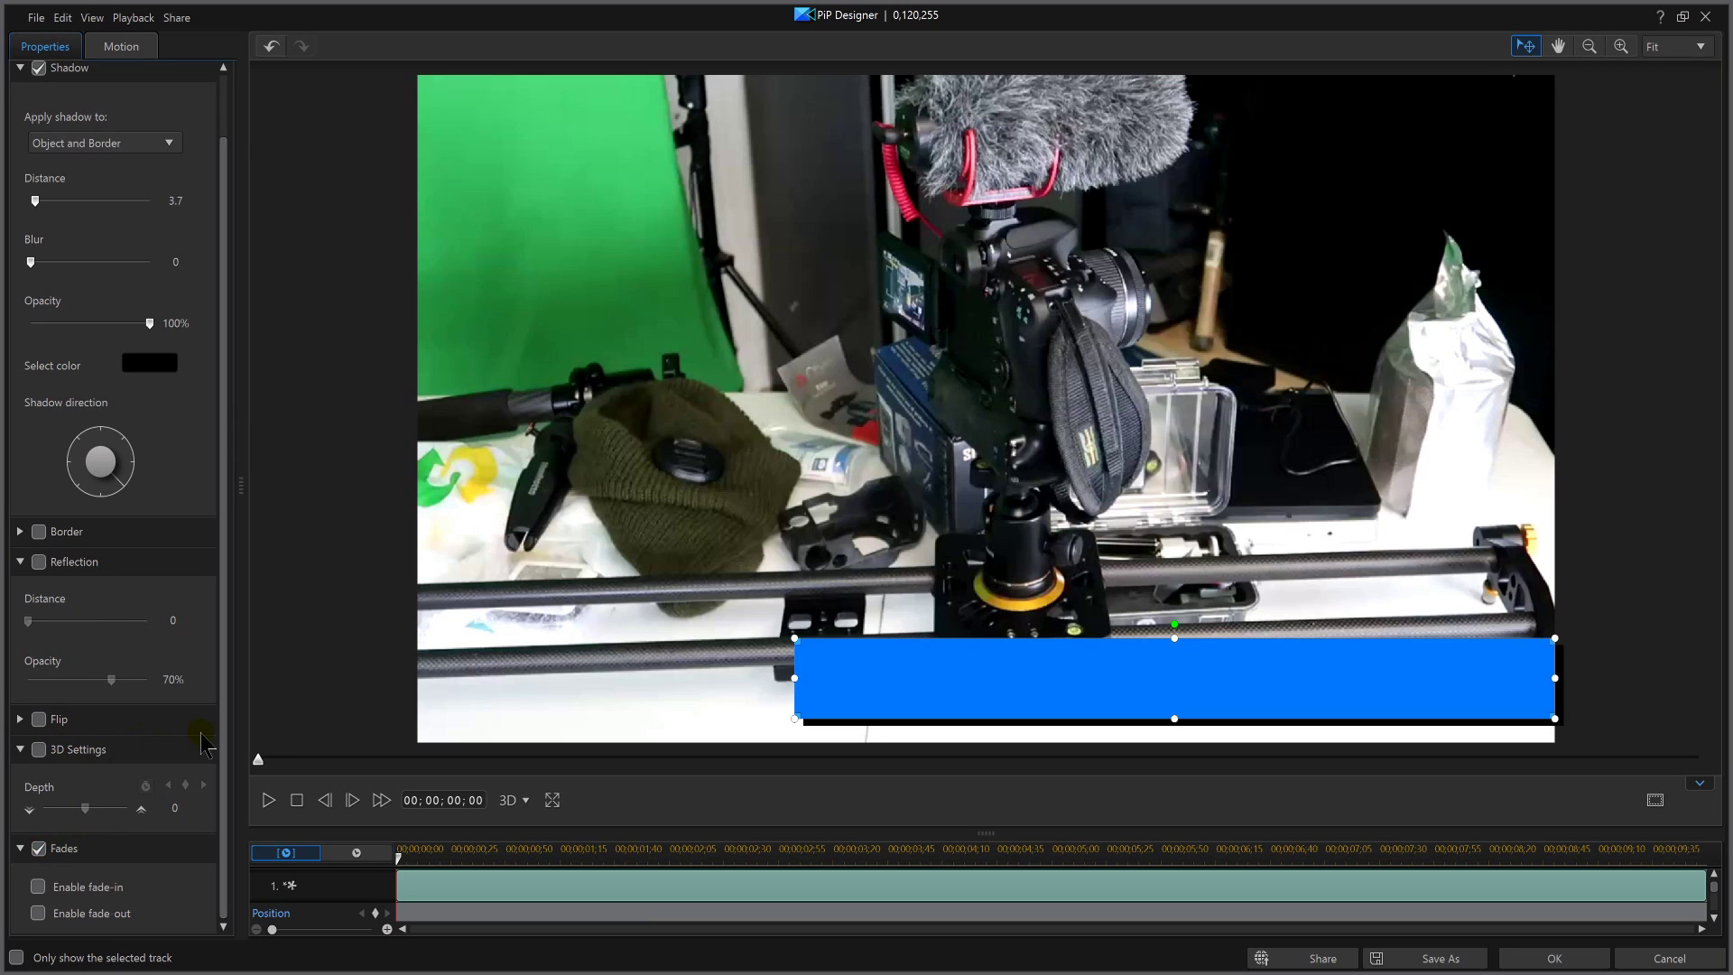
click(39, 914)
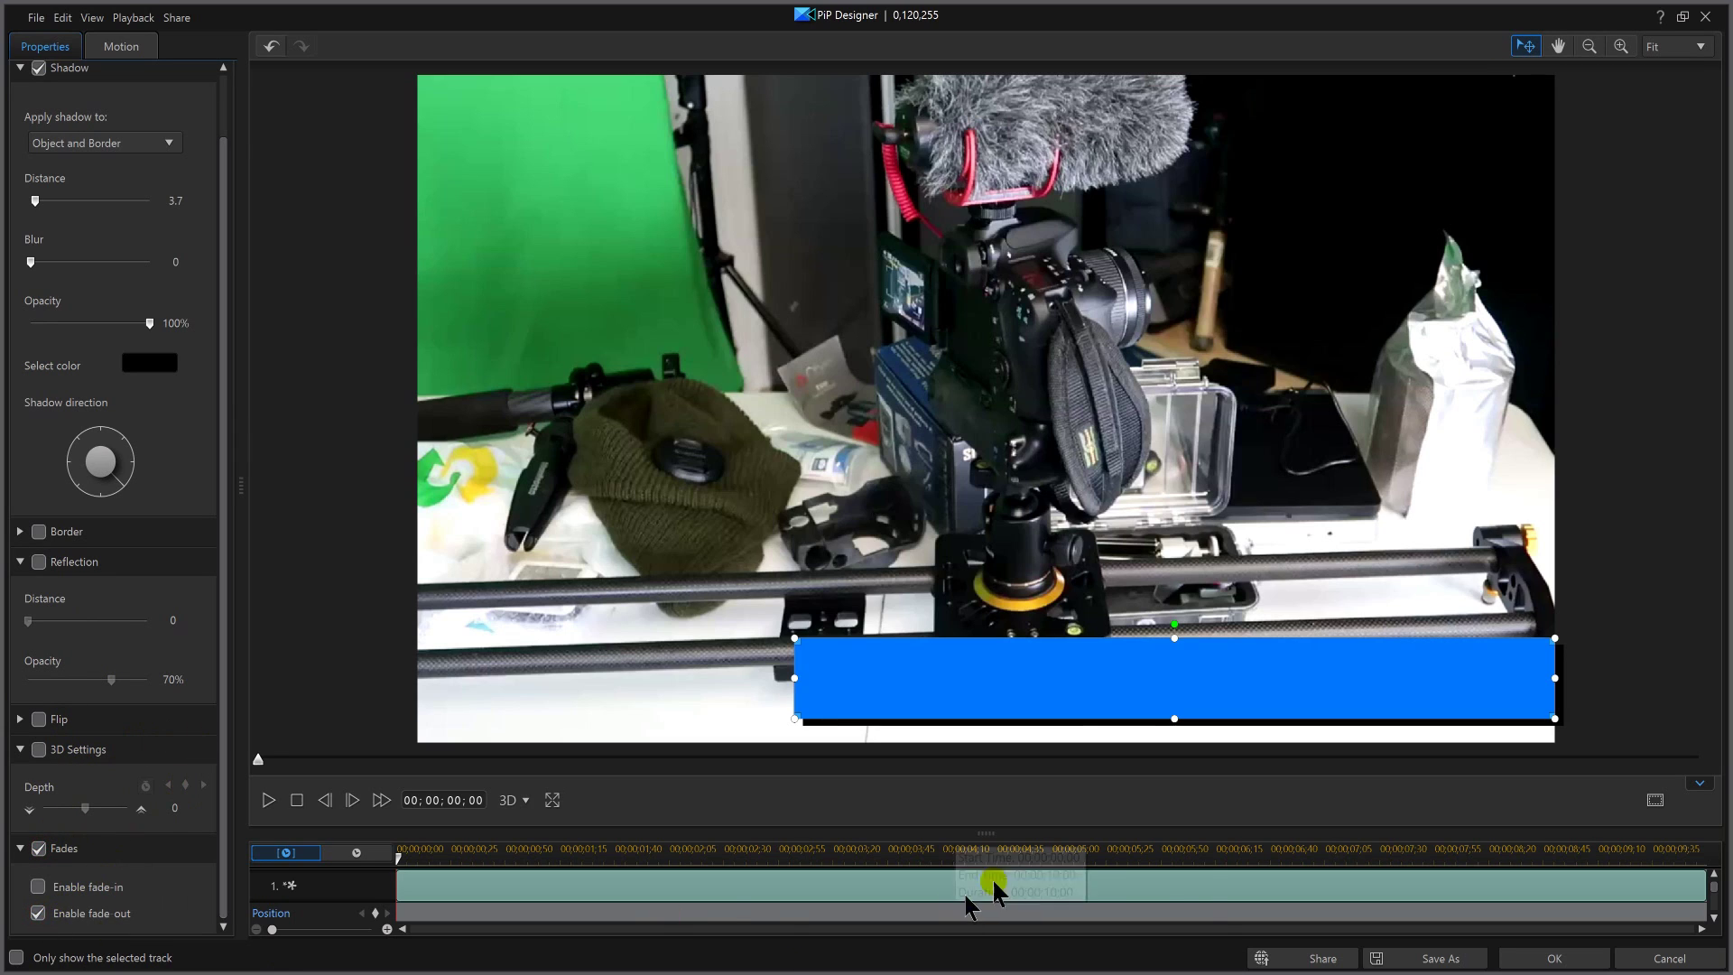
click(1516, 961)
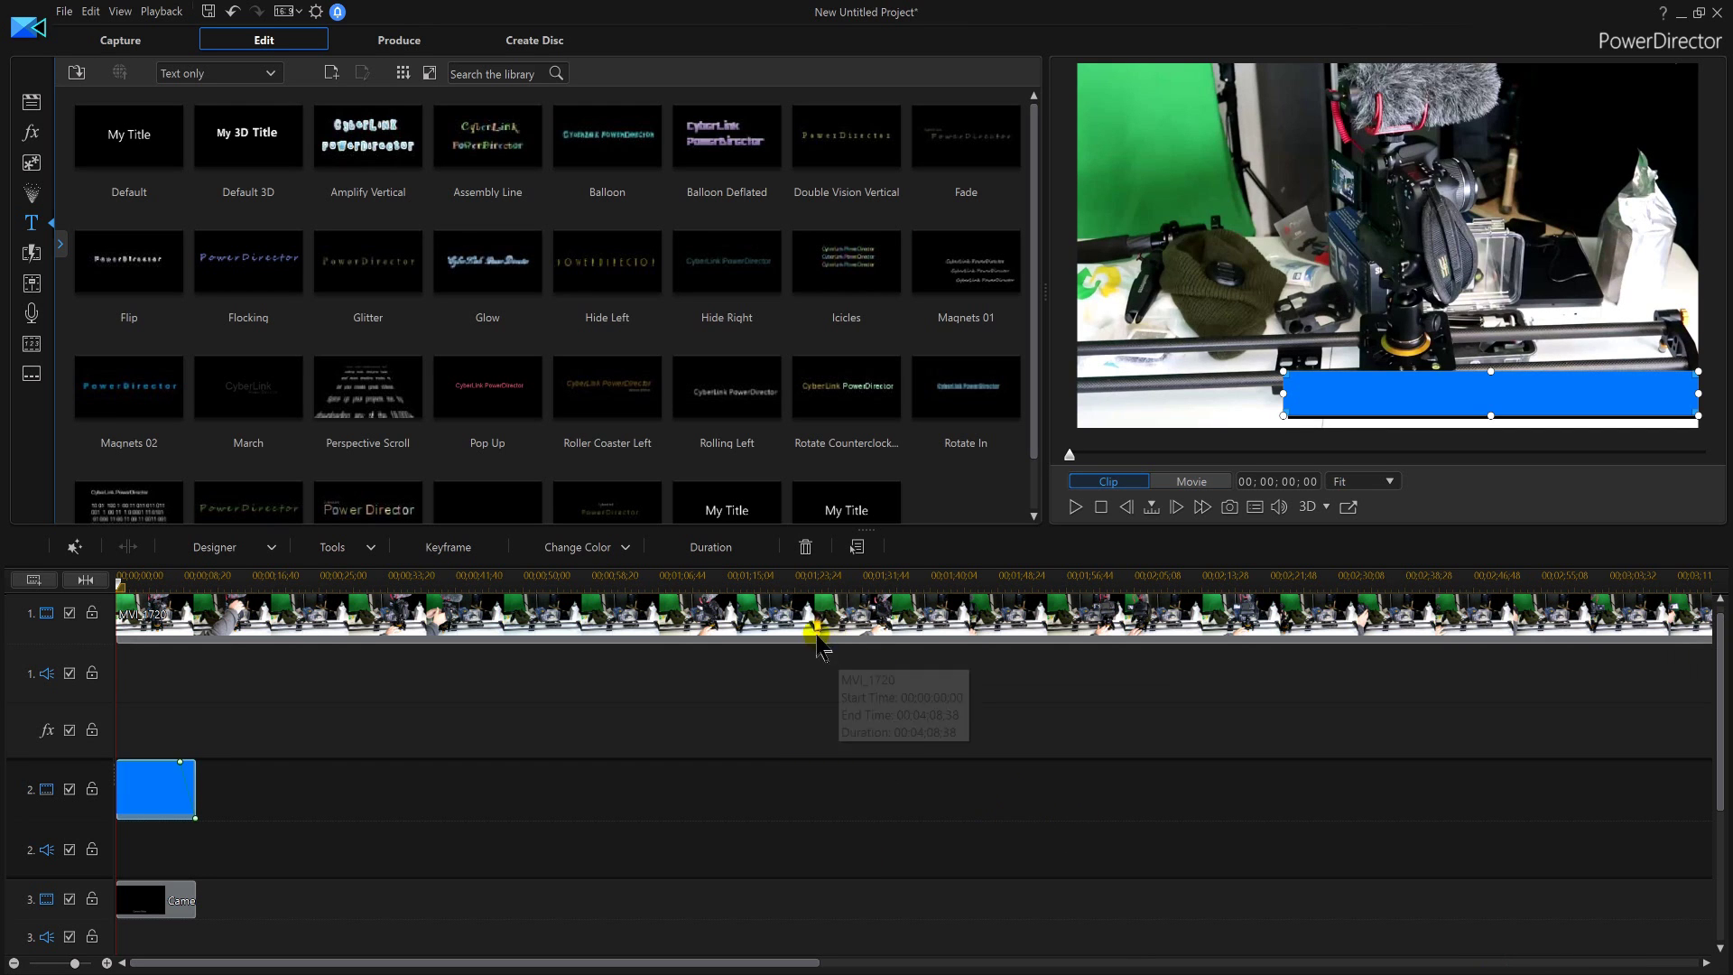
click(1083, 513)
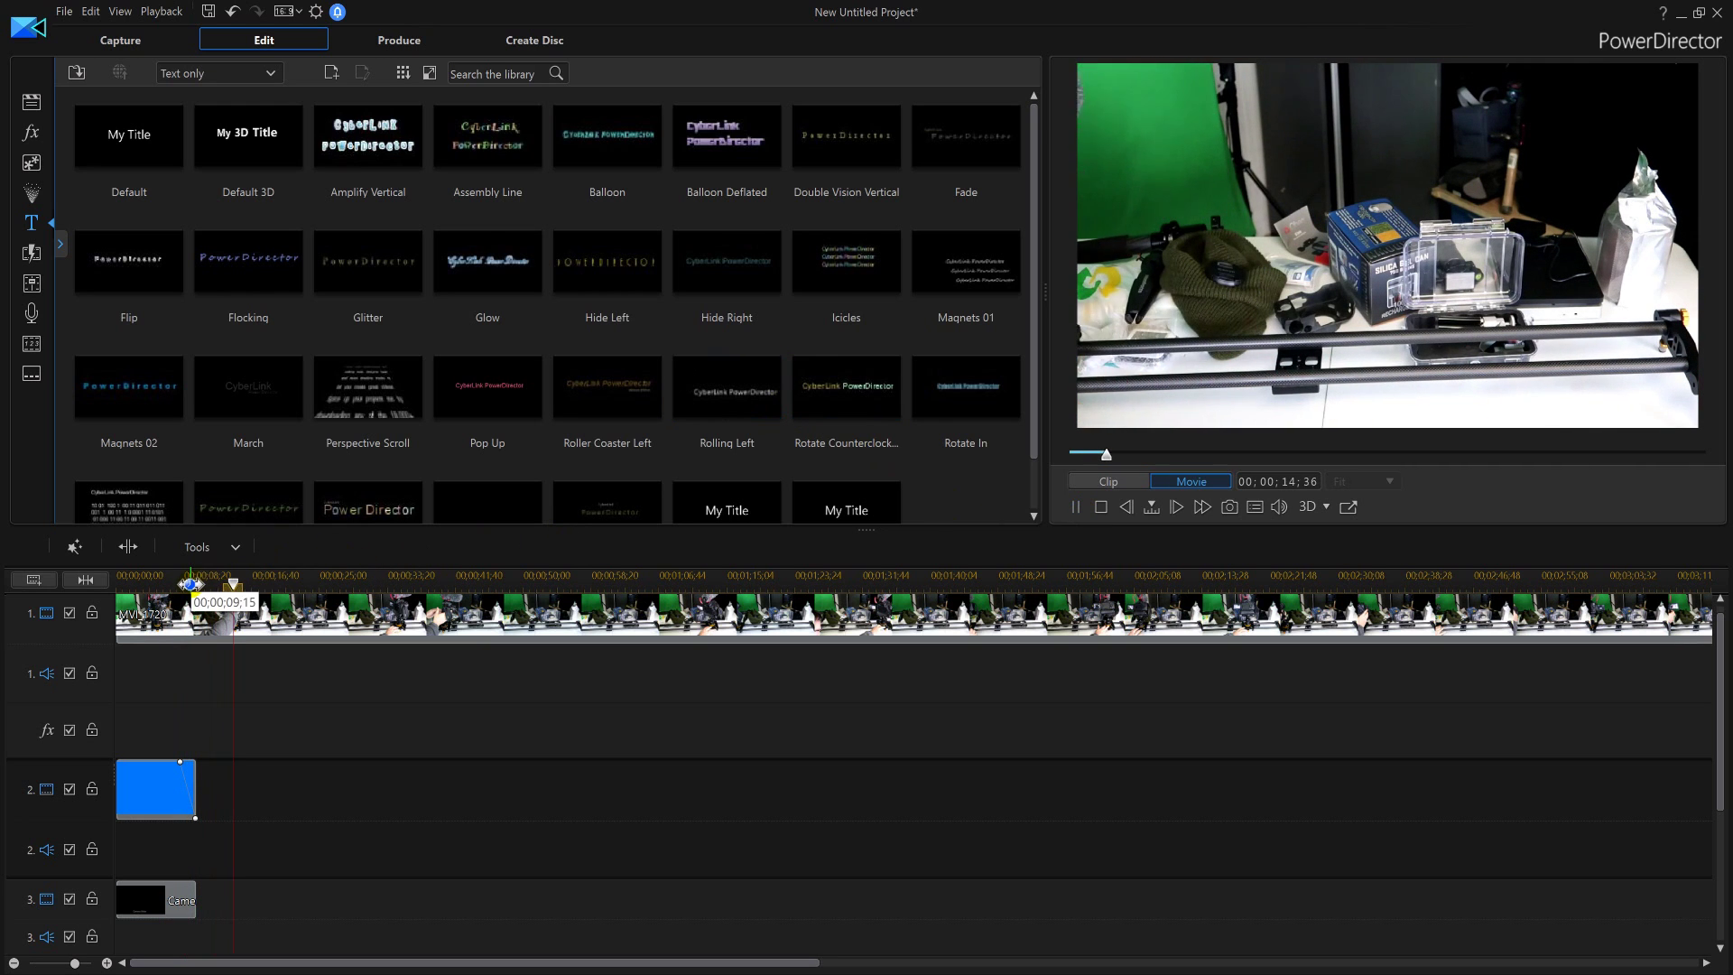
click(188, 584)
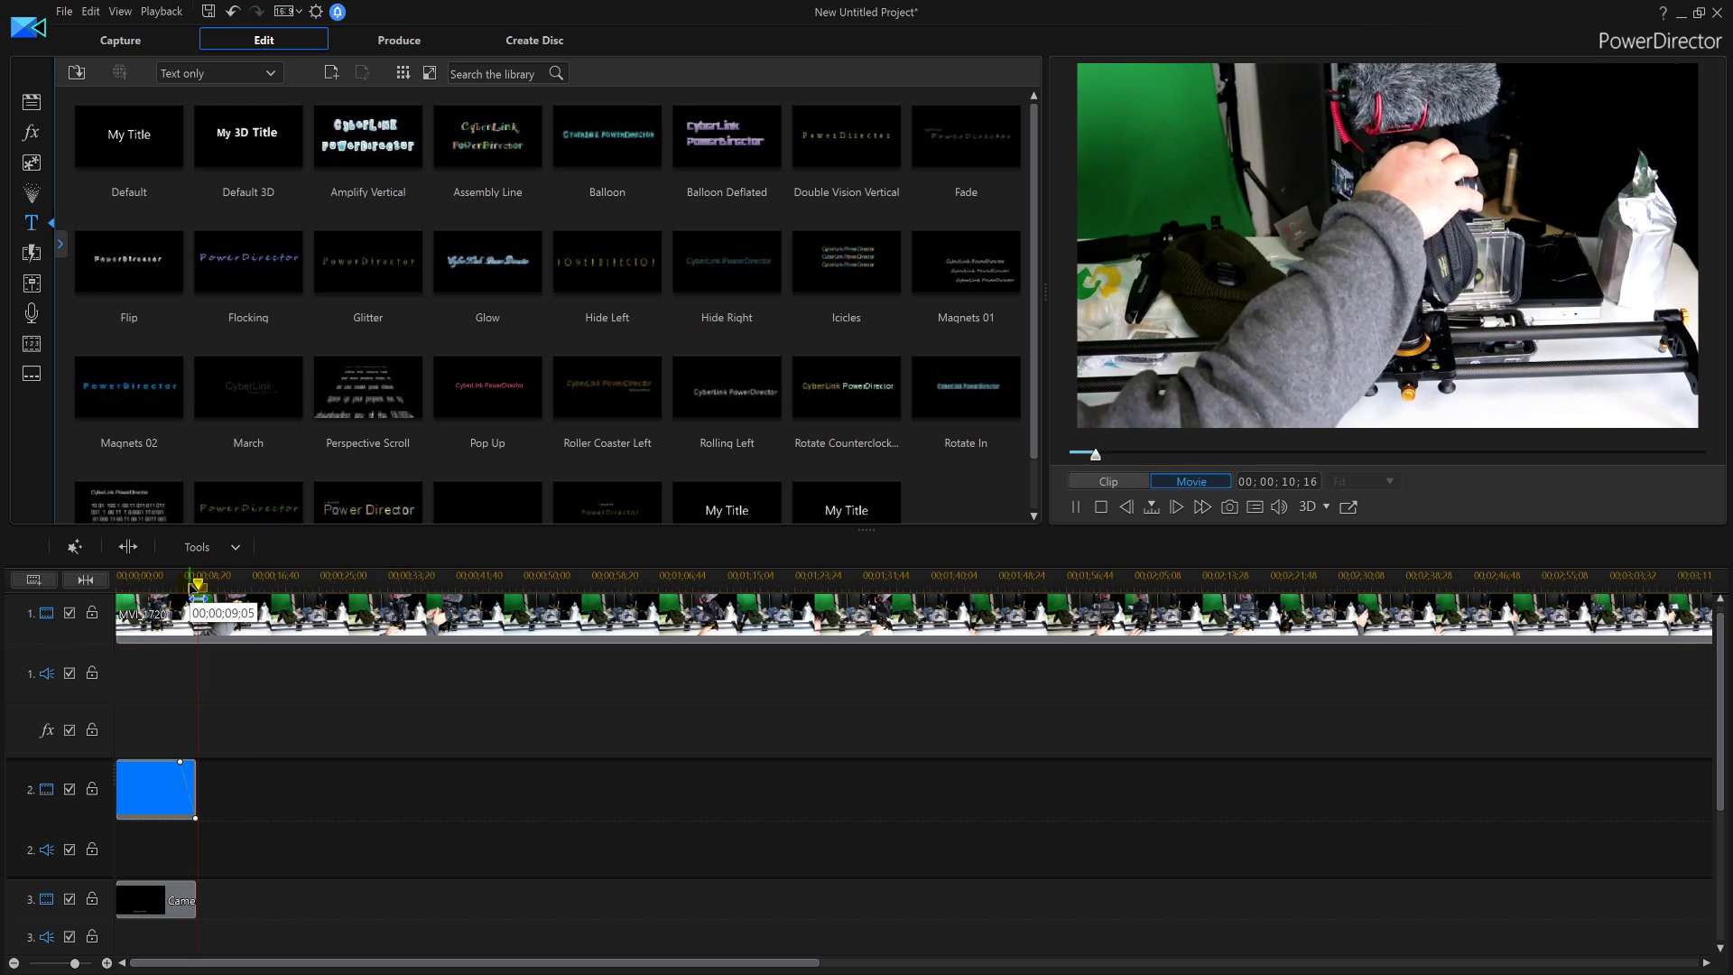
click(188, 584)
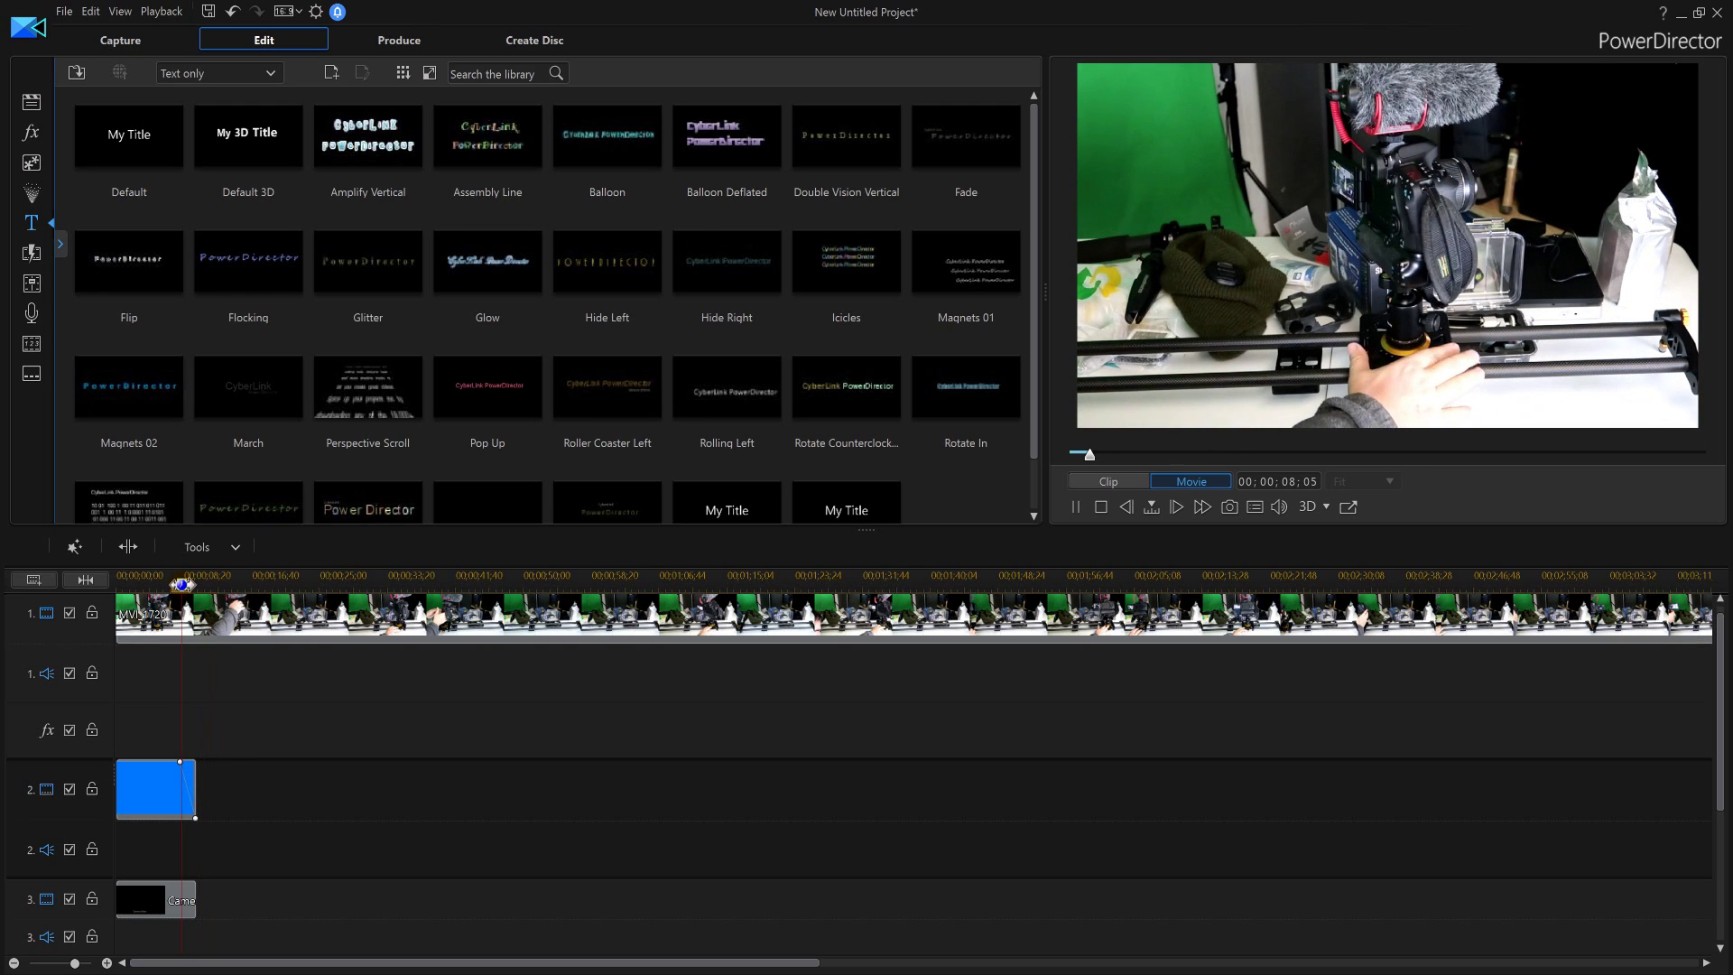
click(183, 587)
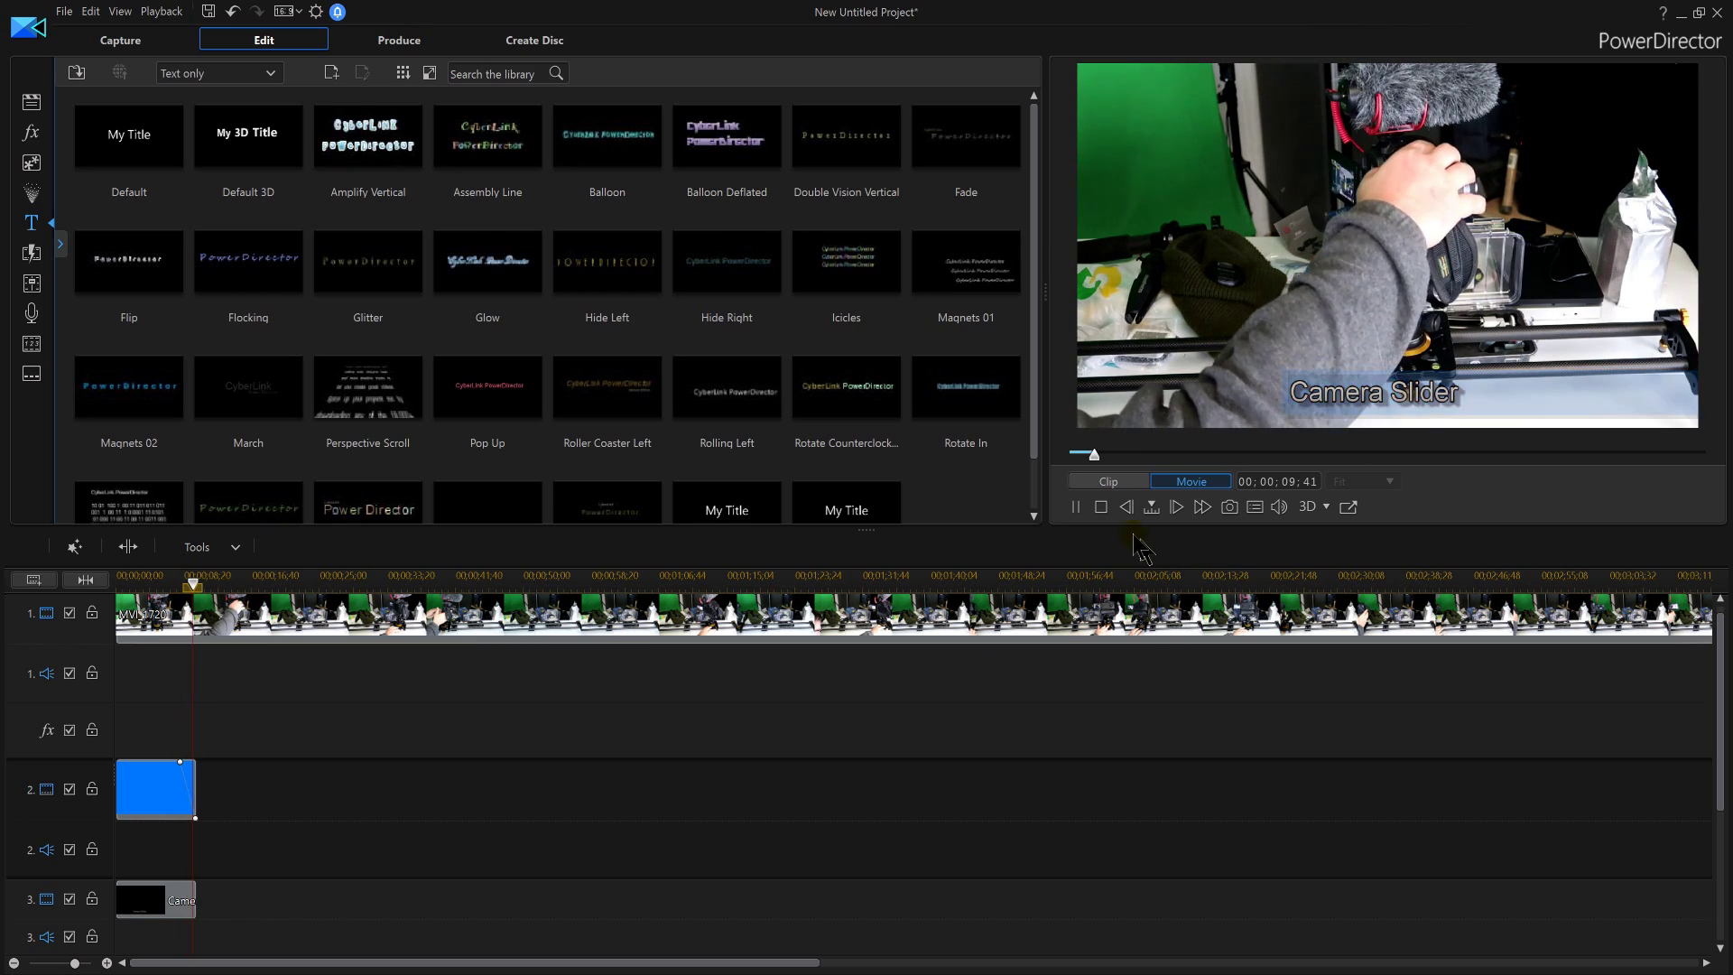
click(1101, 506)
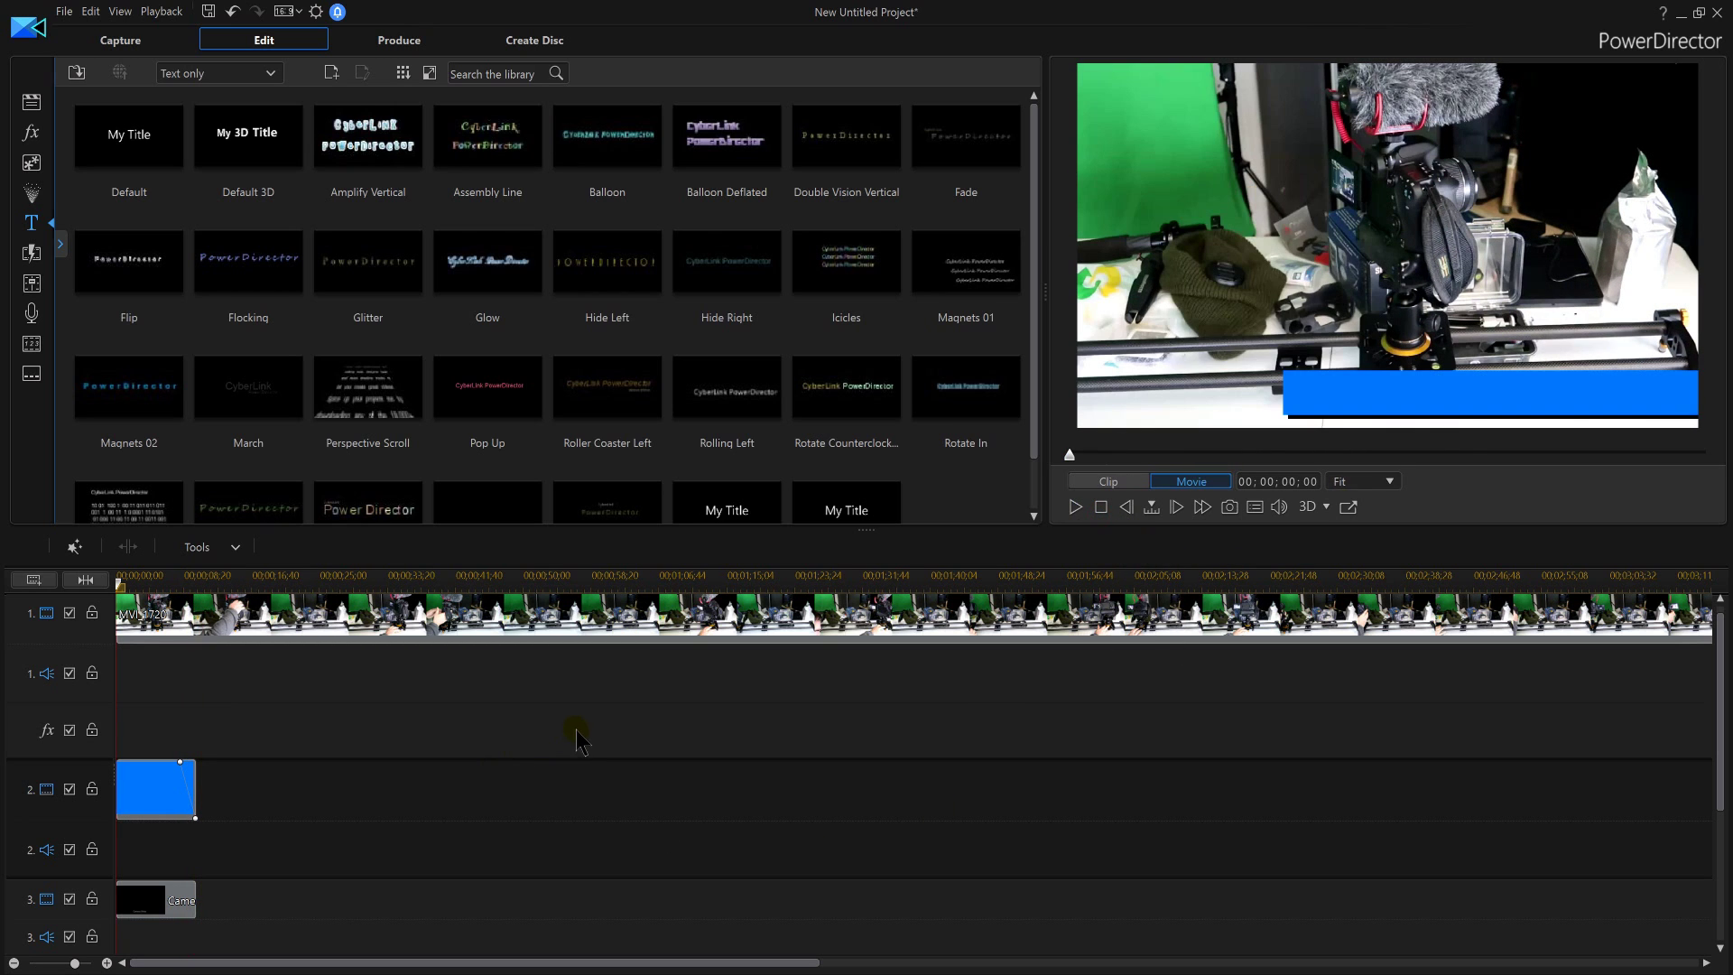